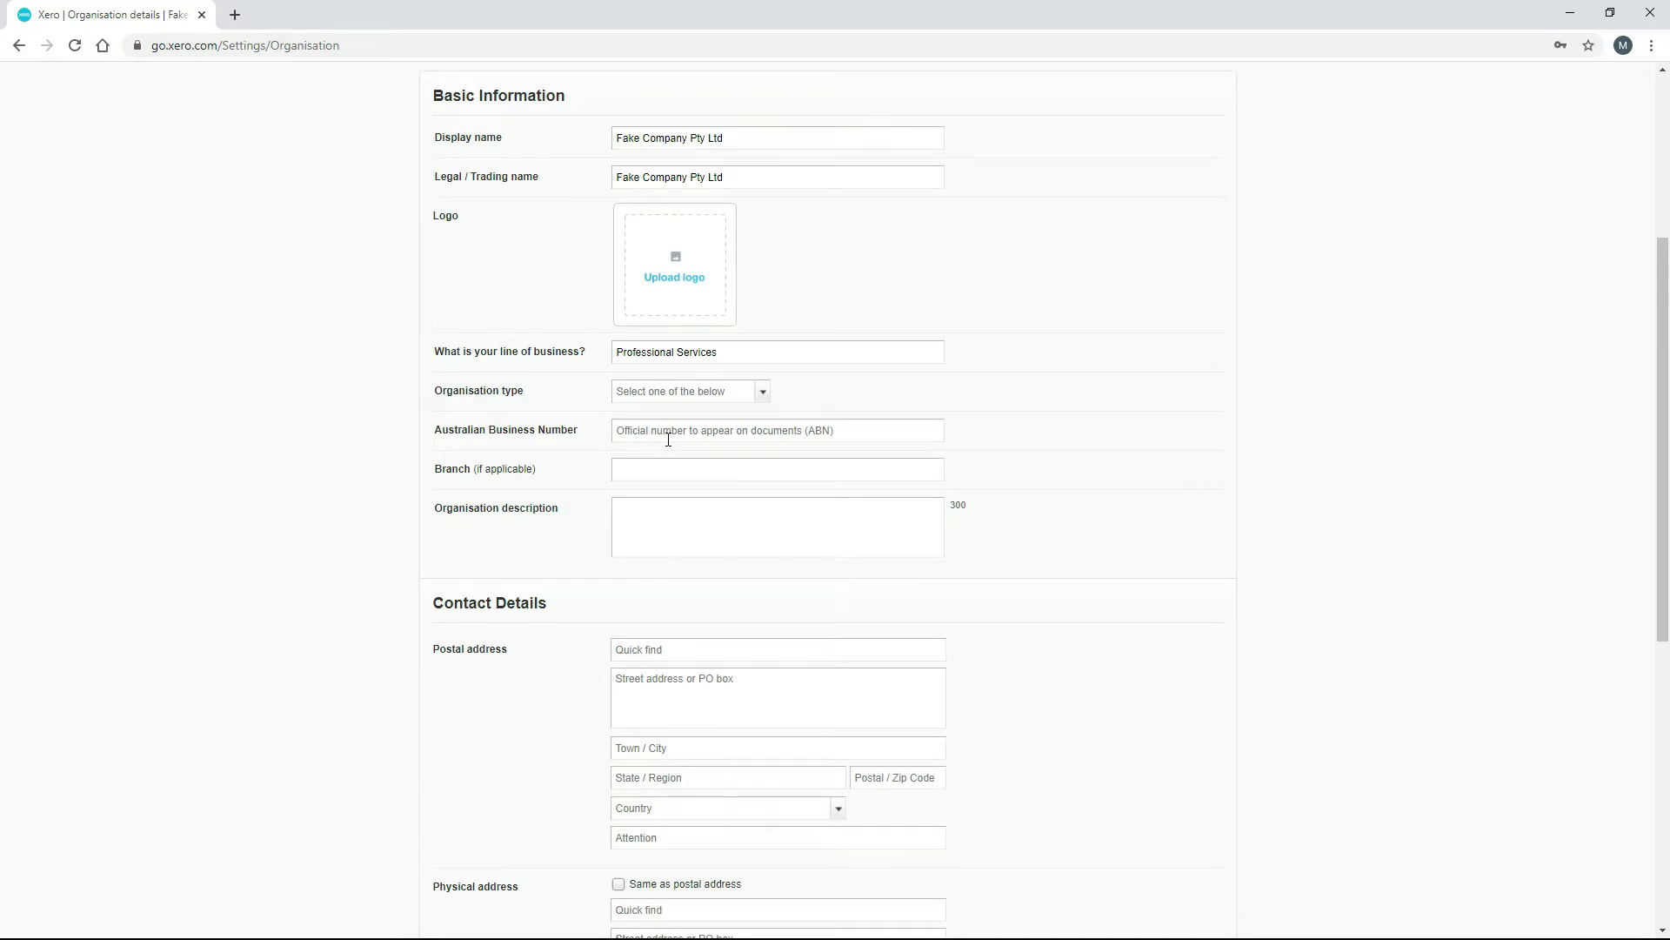
Review the organisation details form, from the basic information to the postal, physical and other contact fields.
{"action": "scroll", "coordinate": [378, 346], "scroll_direction": "down", "scroll_amount": 5}
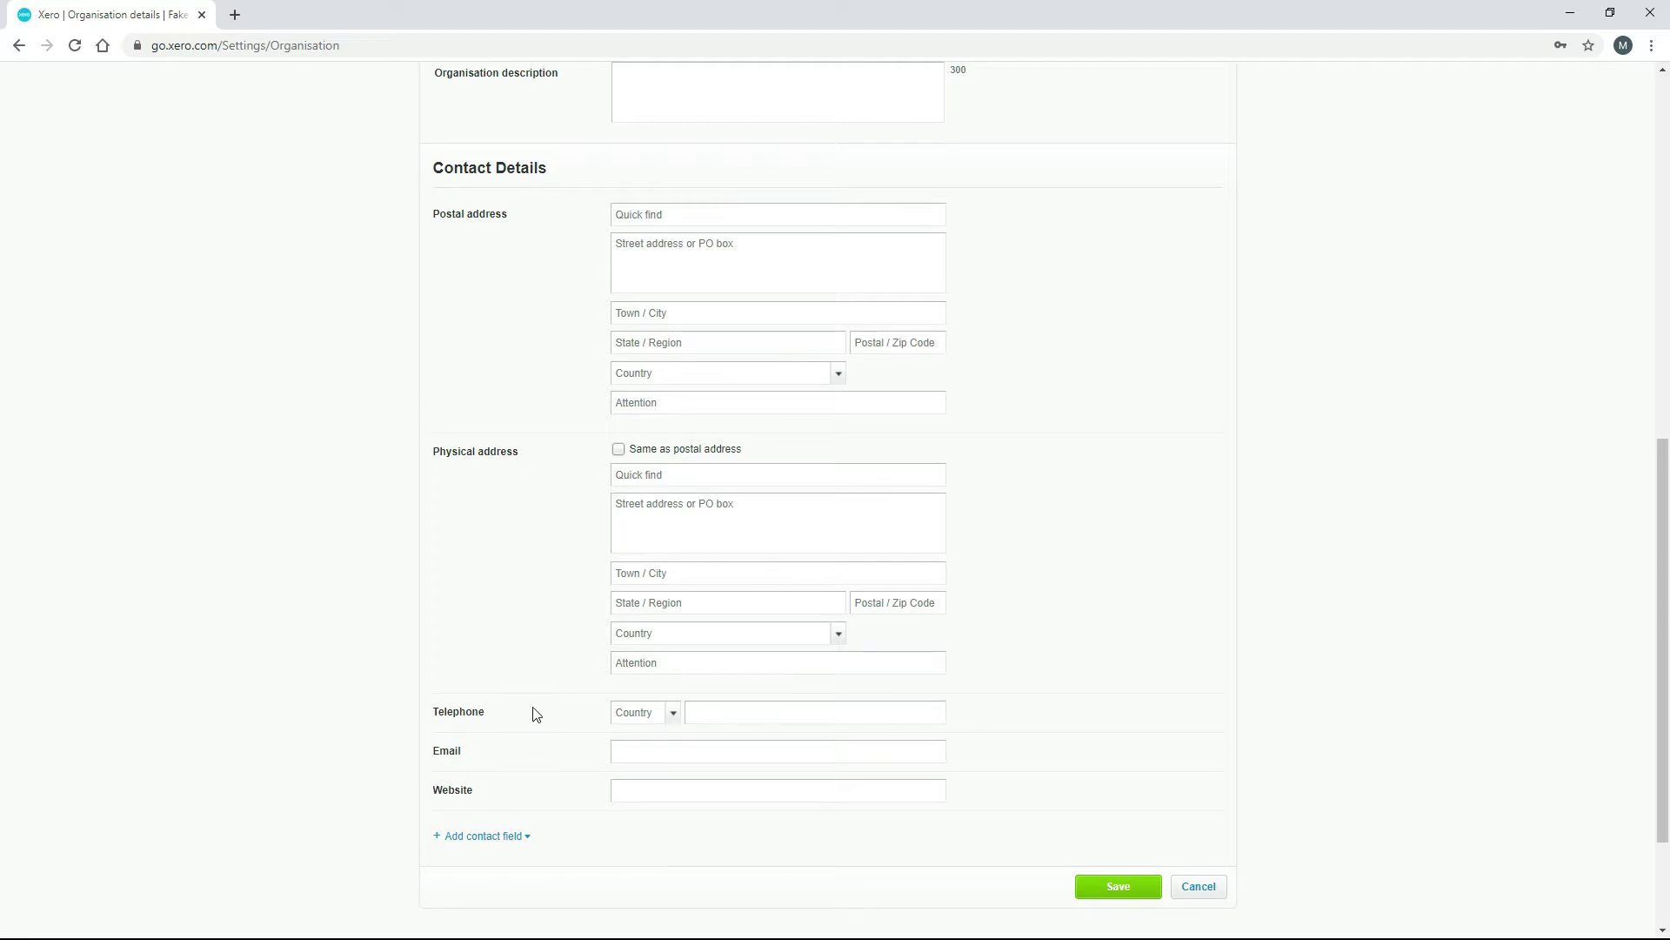
{"action": "left_click_drag", "start_coordinate": [1663, 682], "coordinate": [1660, 330]}
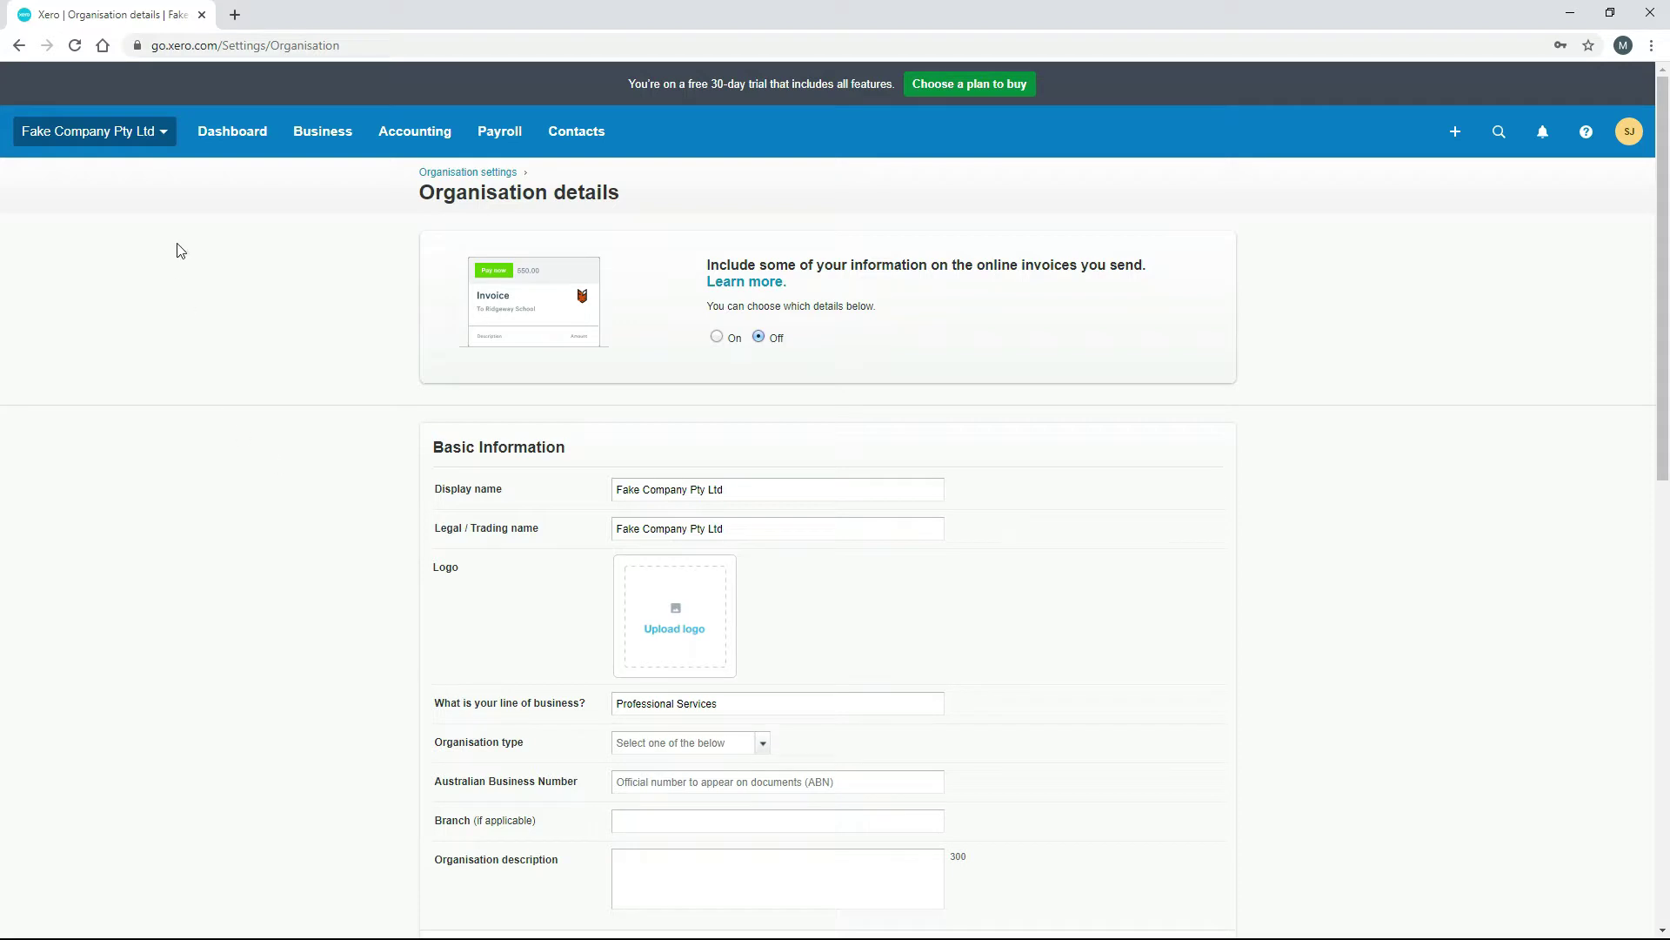
Go to the Users section of the organisation settings and open the subscriber's permissions for editing.
{"action": "left_click", "coordinate": [158, 138]}
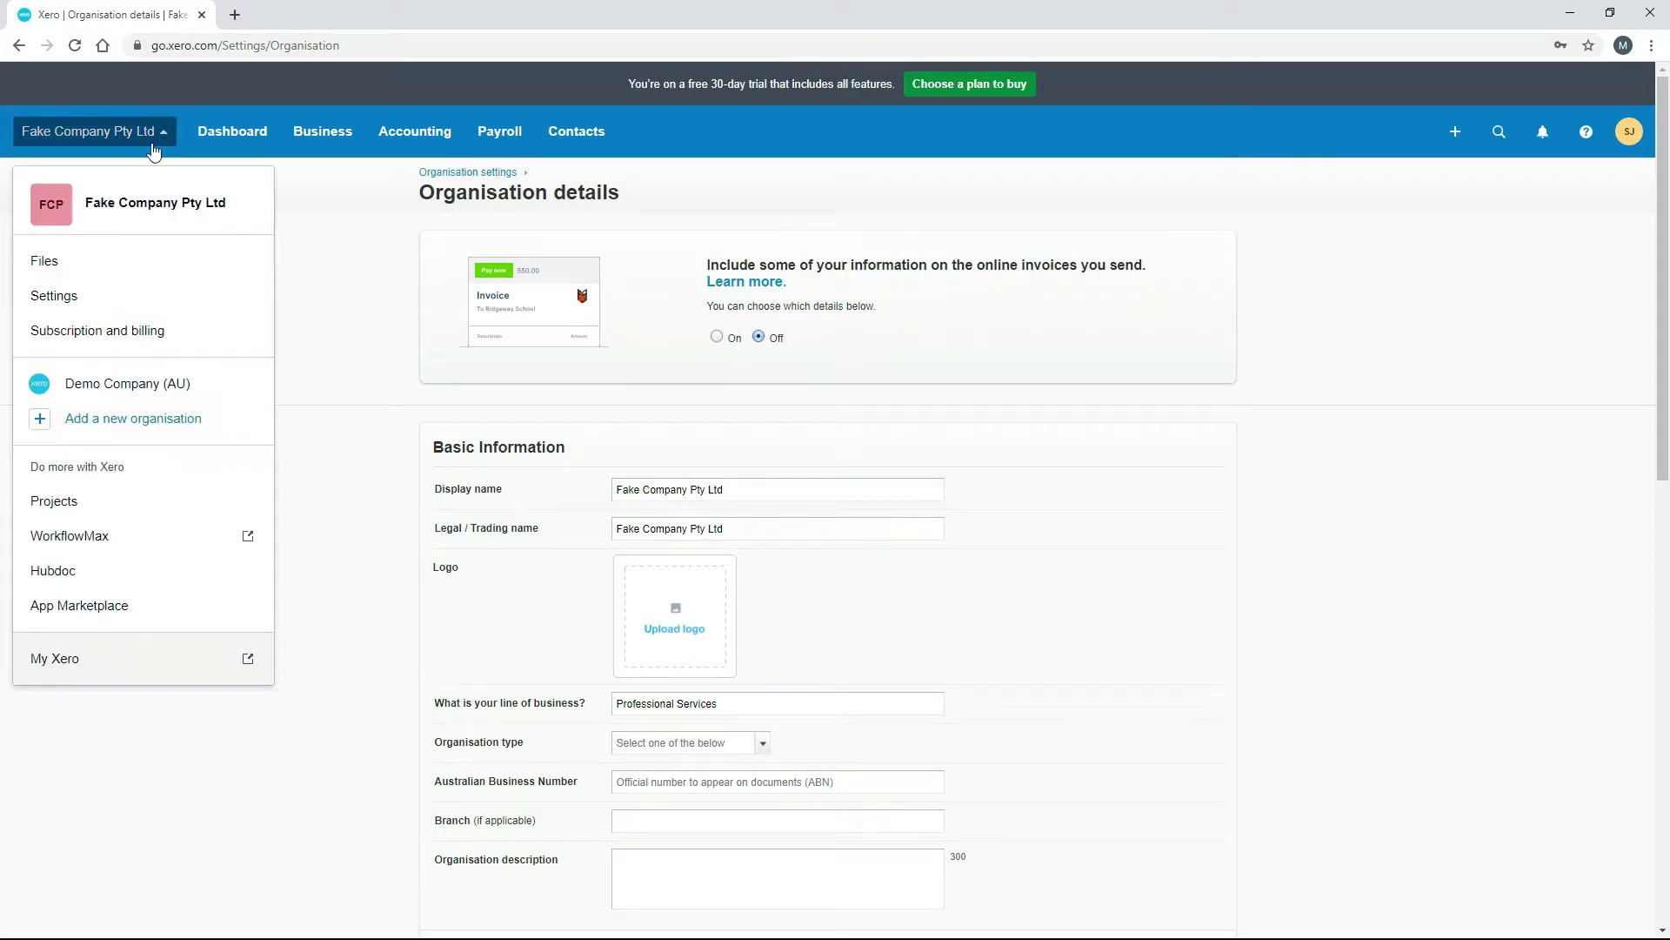
{"action": "left_click", "coordinate": [91, 295]}
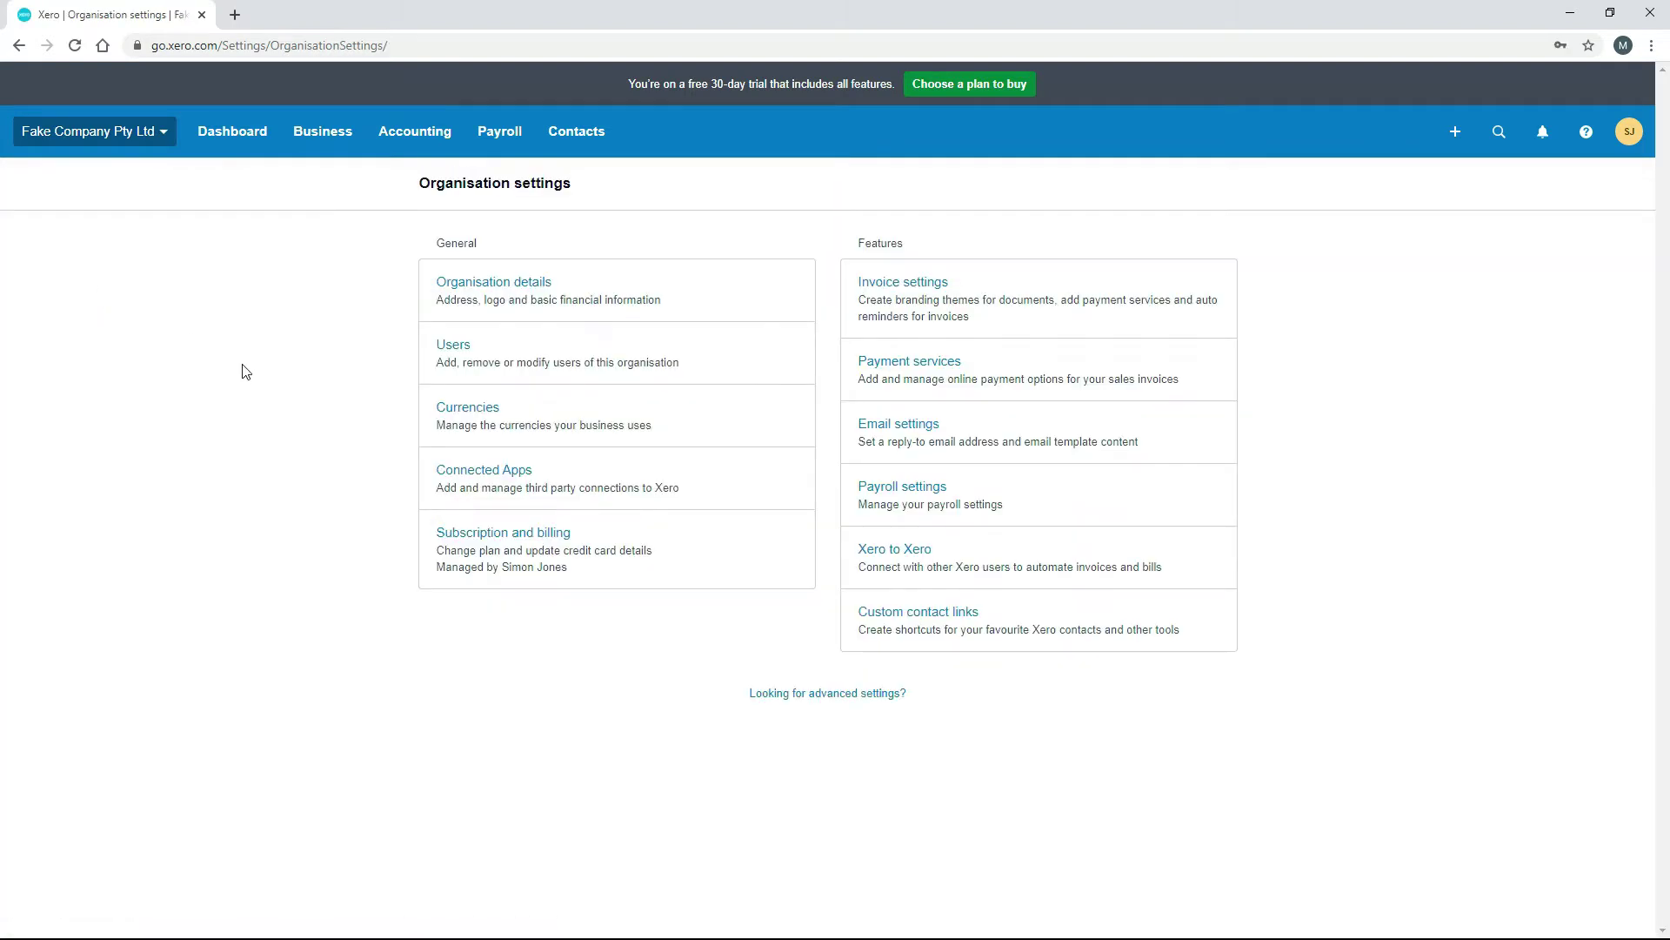
{"action": "left_click", "coordinate": [460, 352]}
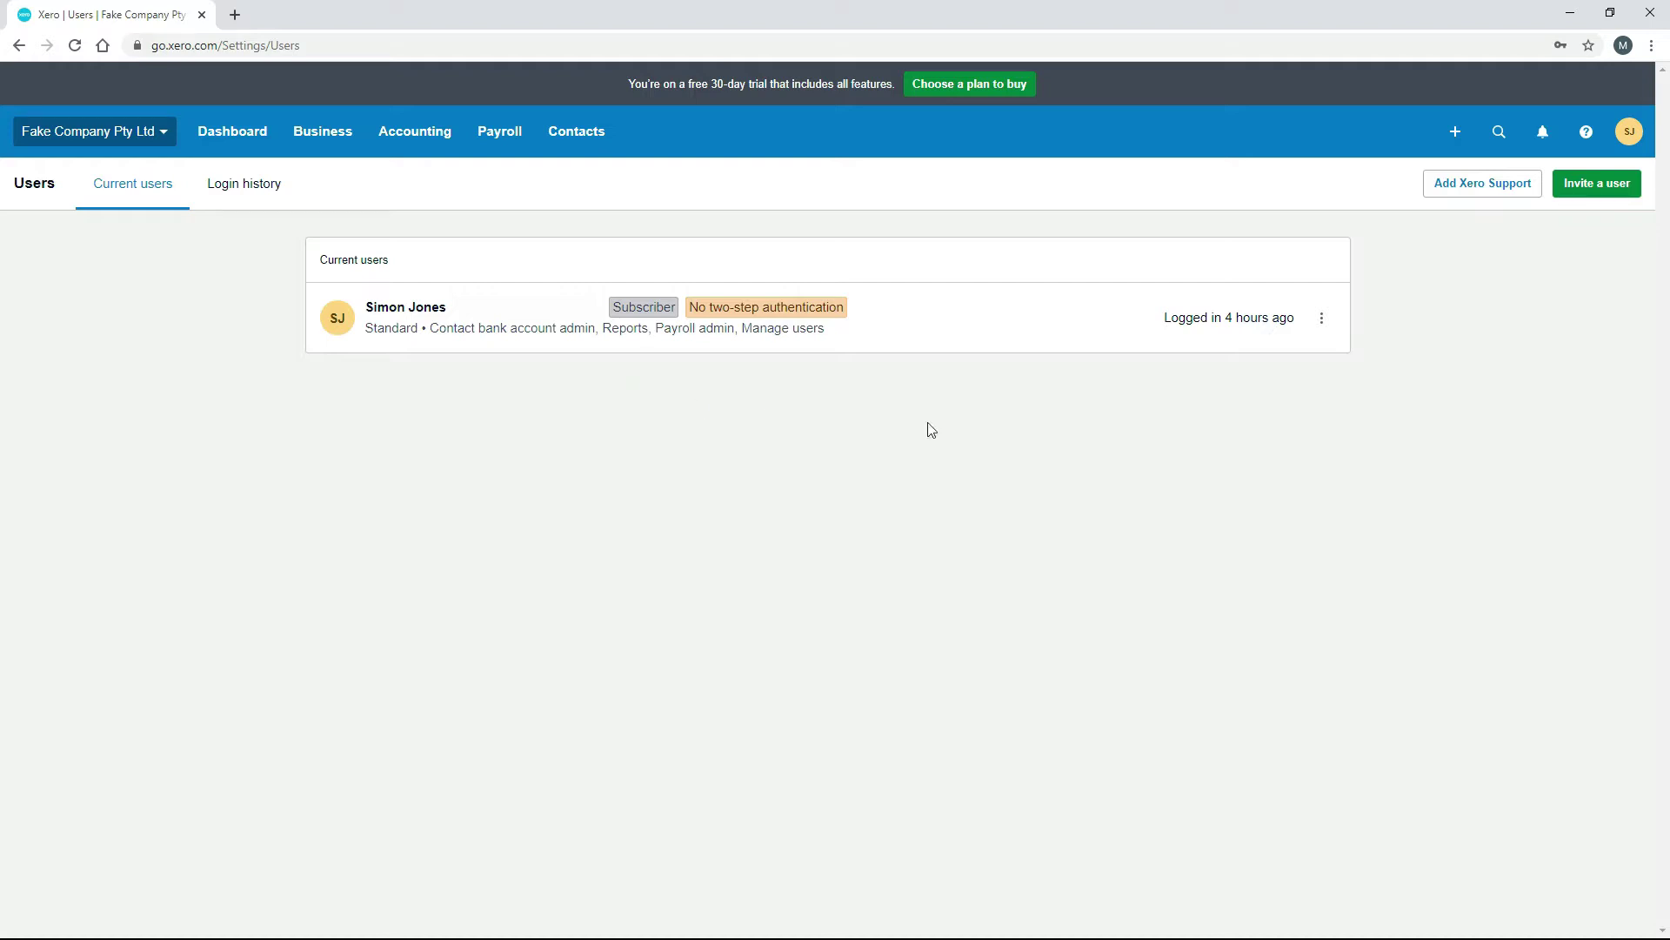
{"action": "left_click", "coordinate": [1321, 319]}
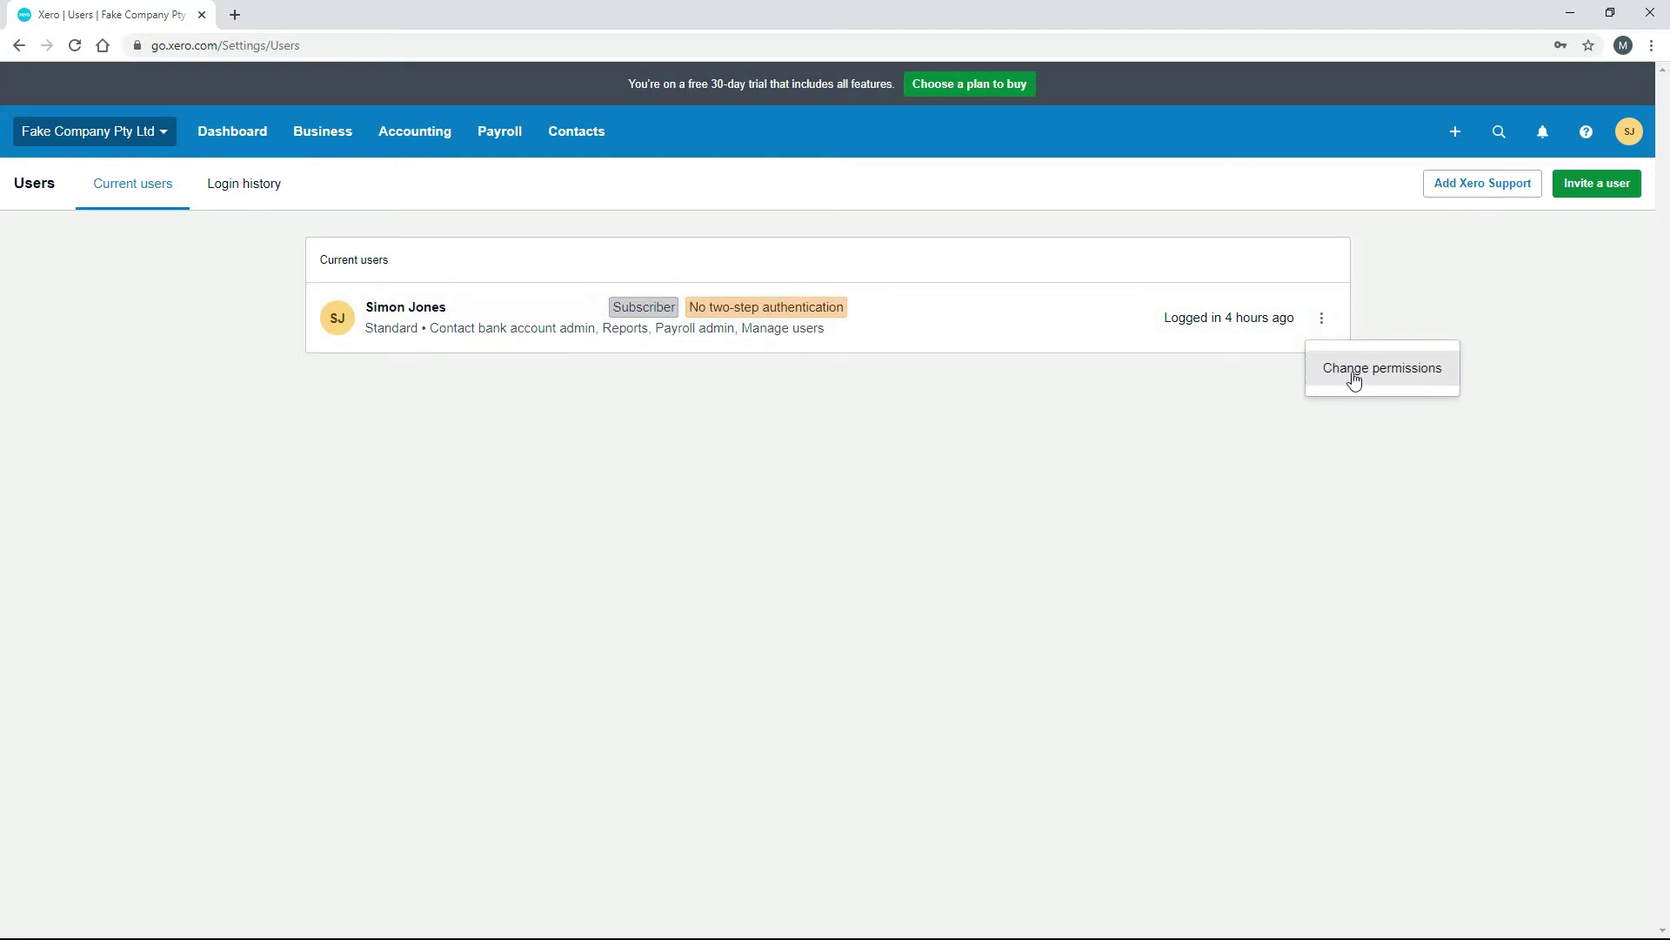
{"action": "left_click", "coordinate": [1354, 369]}
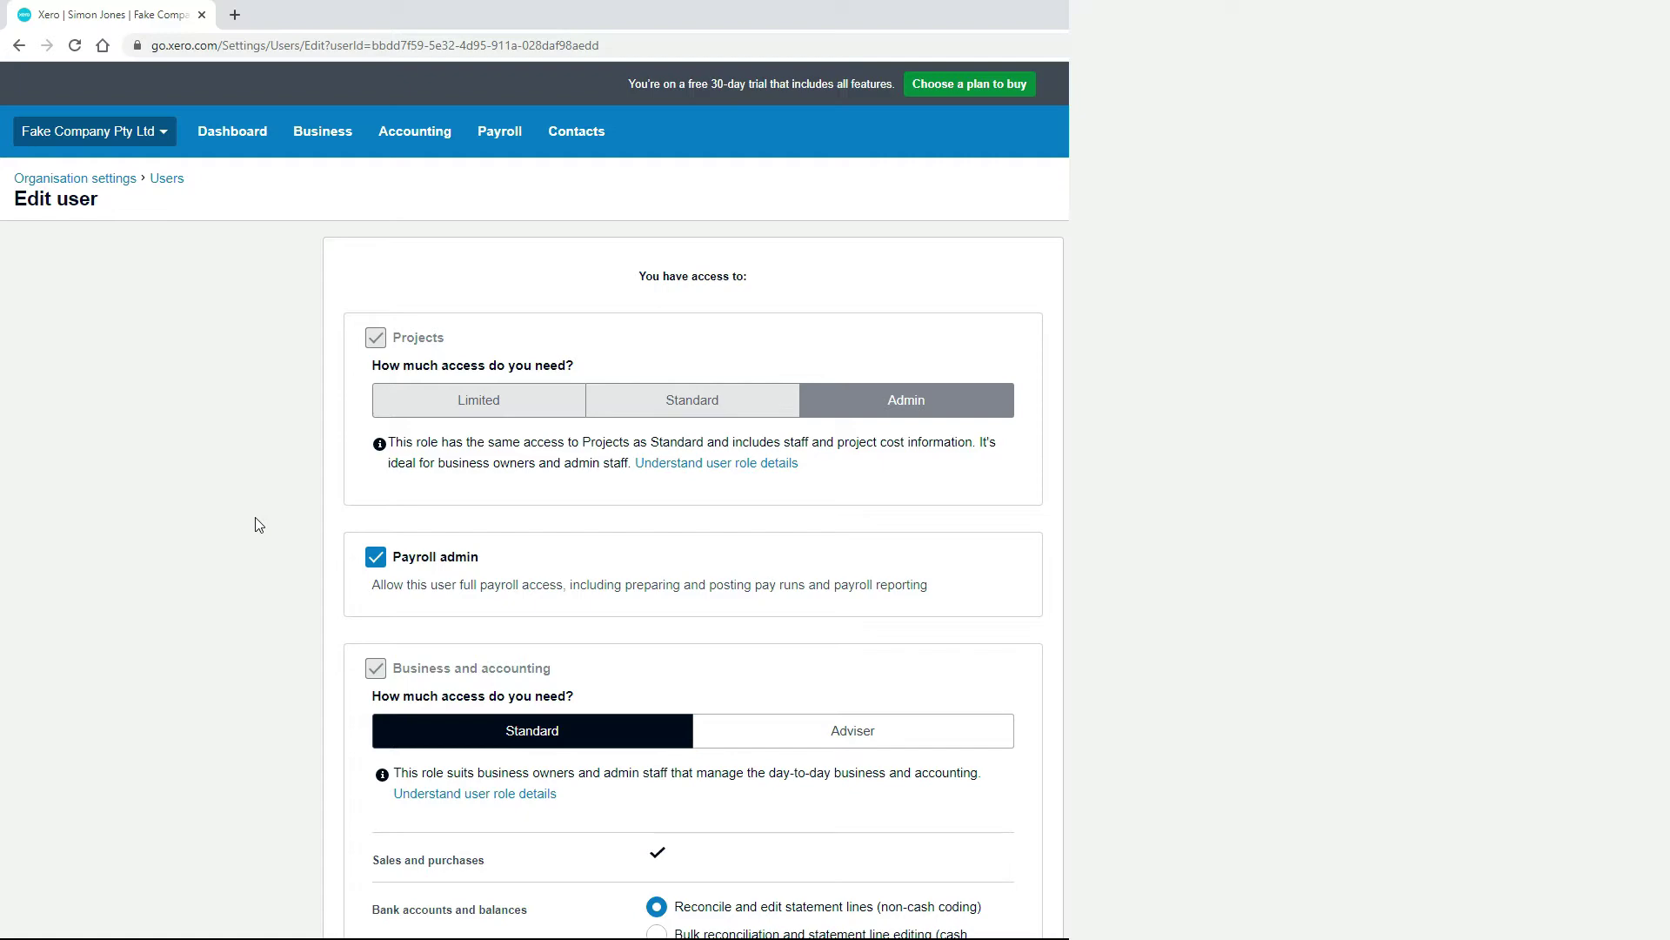
Review the user's access levels, and turn the Payroll admin permission off and on again.
{"action": "scroll", "coordinate": [258, 525], "scroll_direction": "down", "scroll_amount": 4}
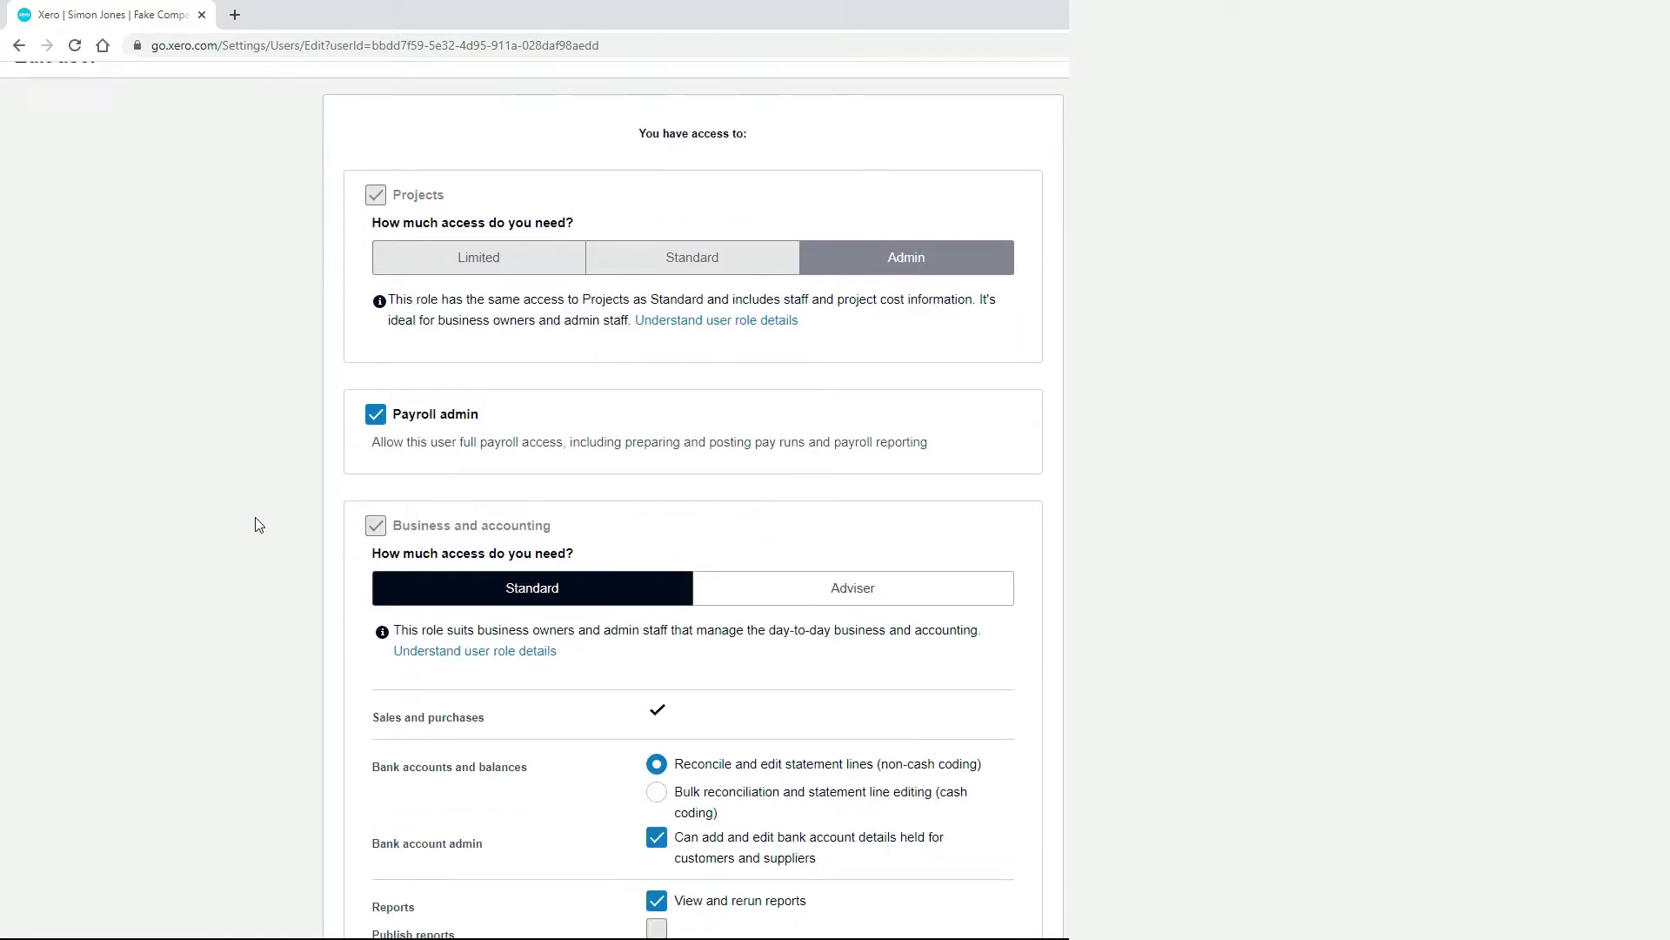
{"action": "scroll", "coordinate": [259, 525], "scroll_direction": "down", "scroll_amount": 1}
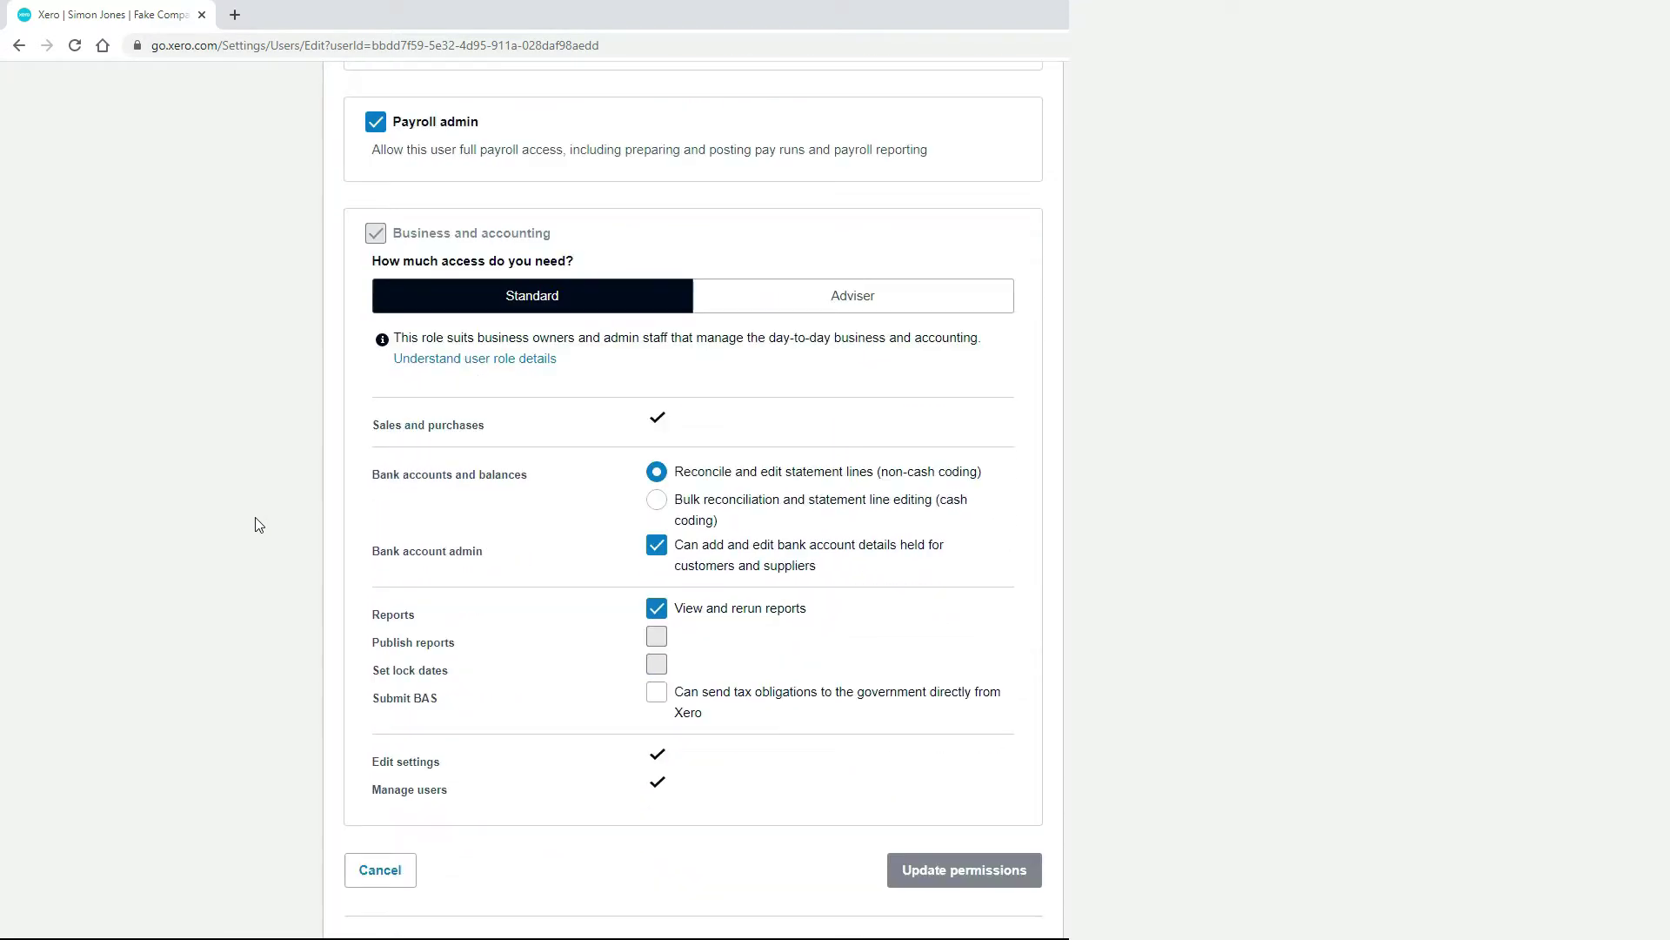
{"action": "scroll", "coordinate": [258, 525], "scroll_direction": "down", "scroll_amount": 1}
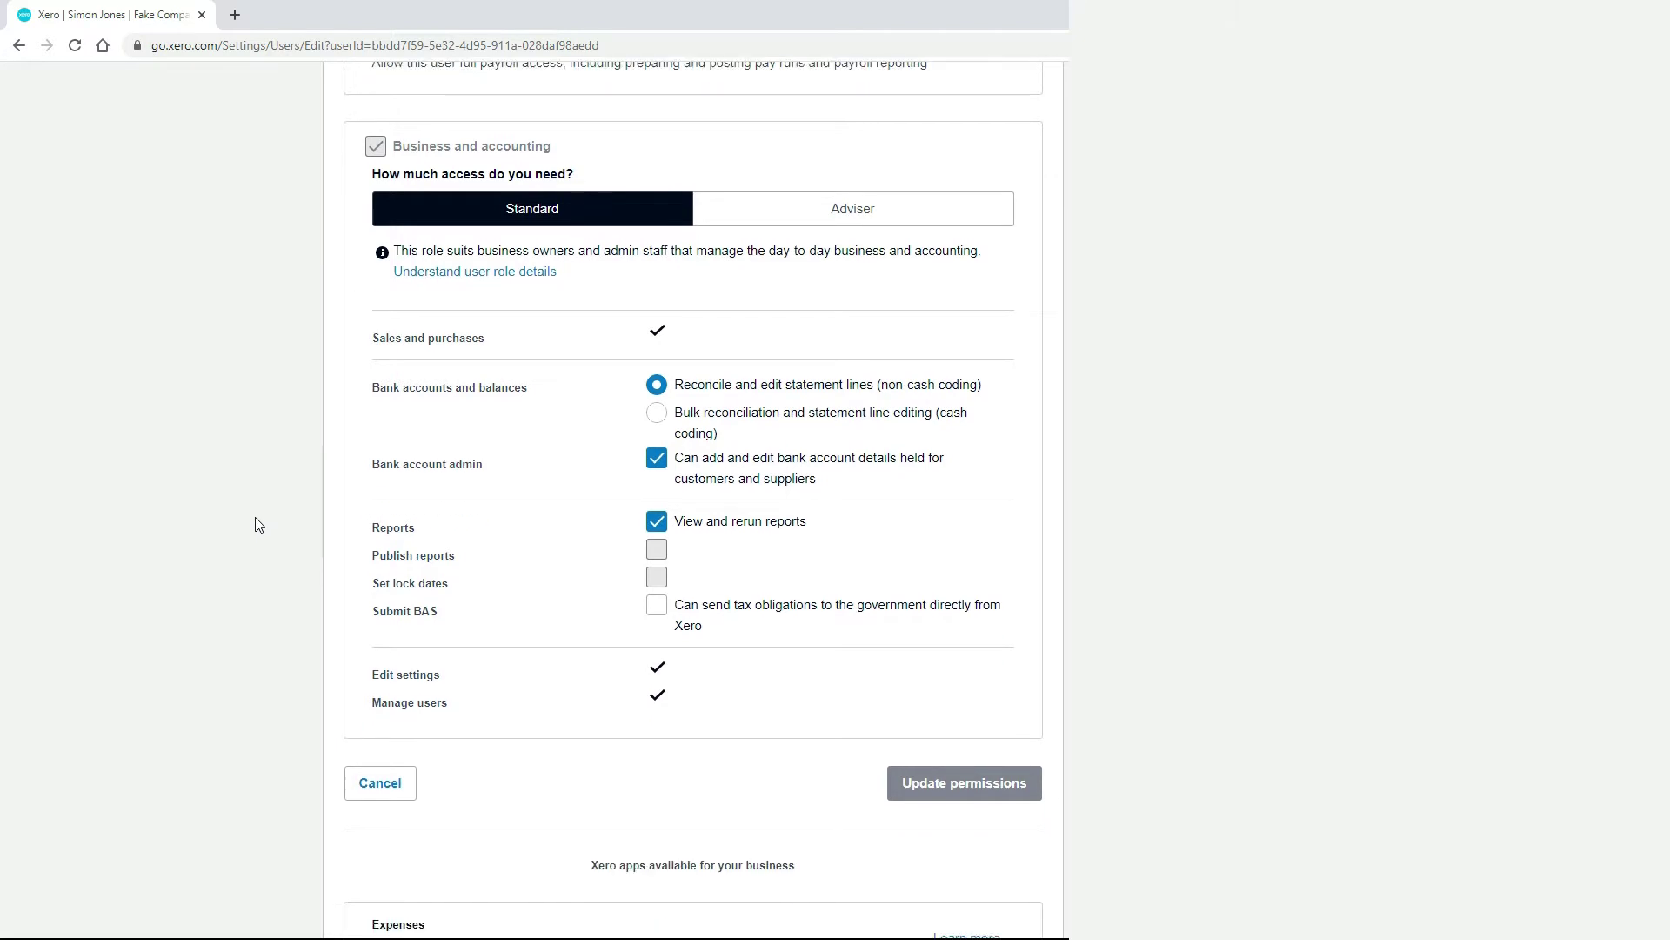
{"action": "scroll", "coordinate": [259, 525], "scroll_direction": "up", "scroll_amount": 4}
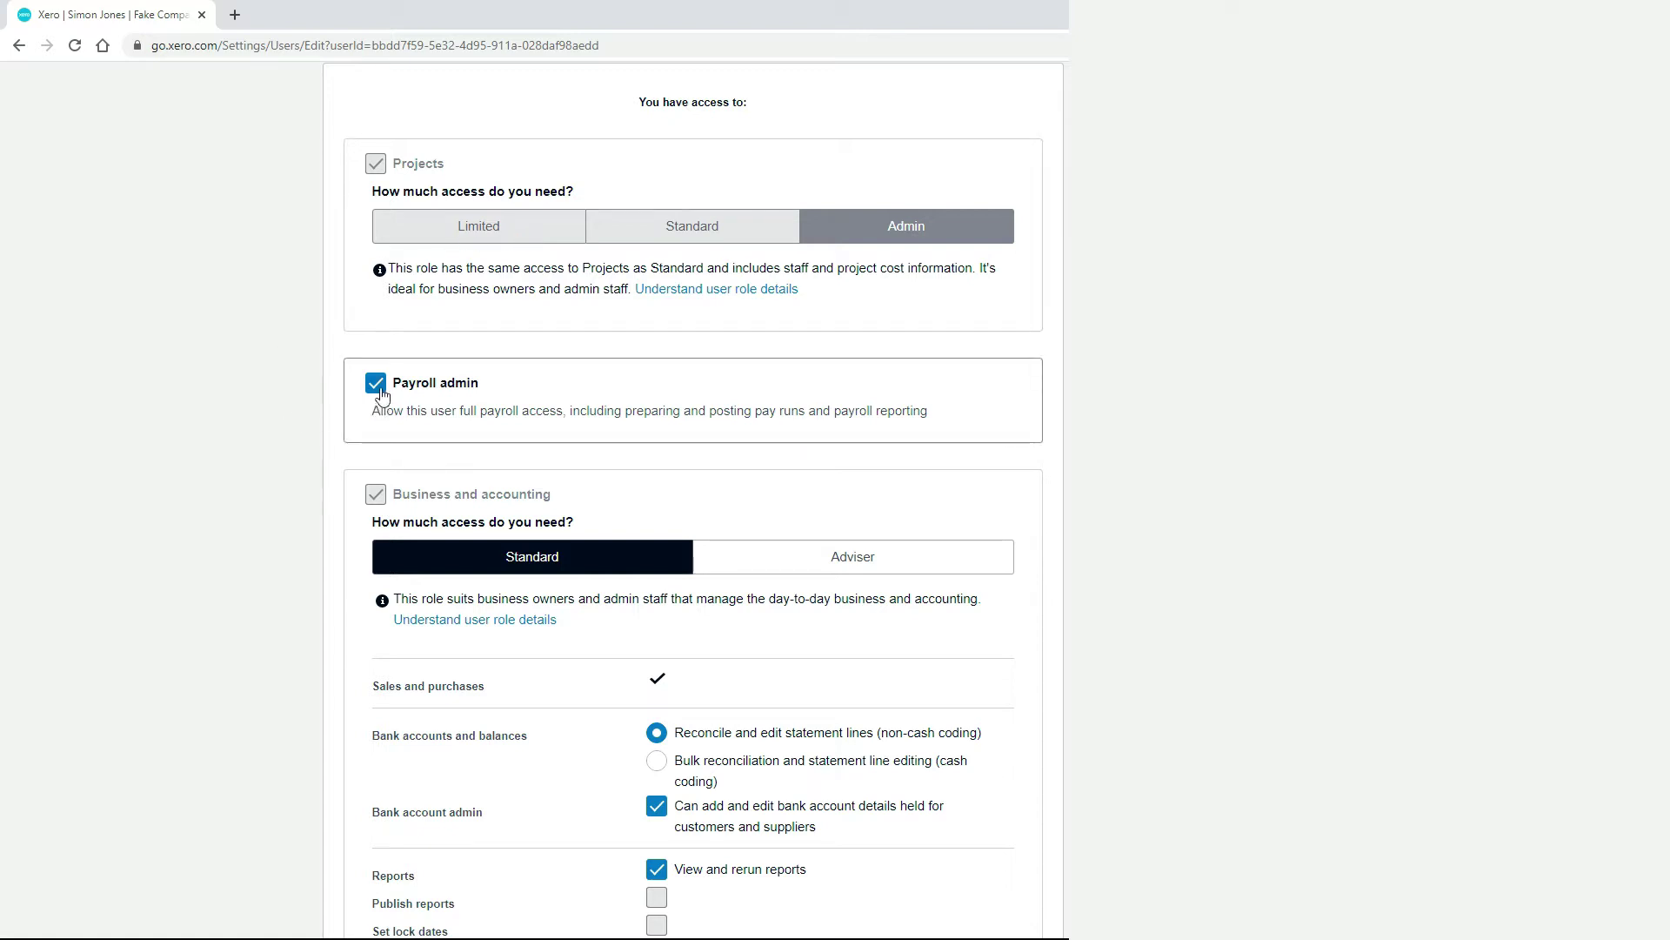
{"action": "left_click", "coordinate": [377, 386]}
{"action": "left_click", "coordinate": [373, 389]}
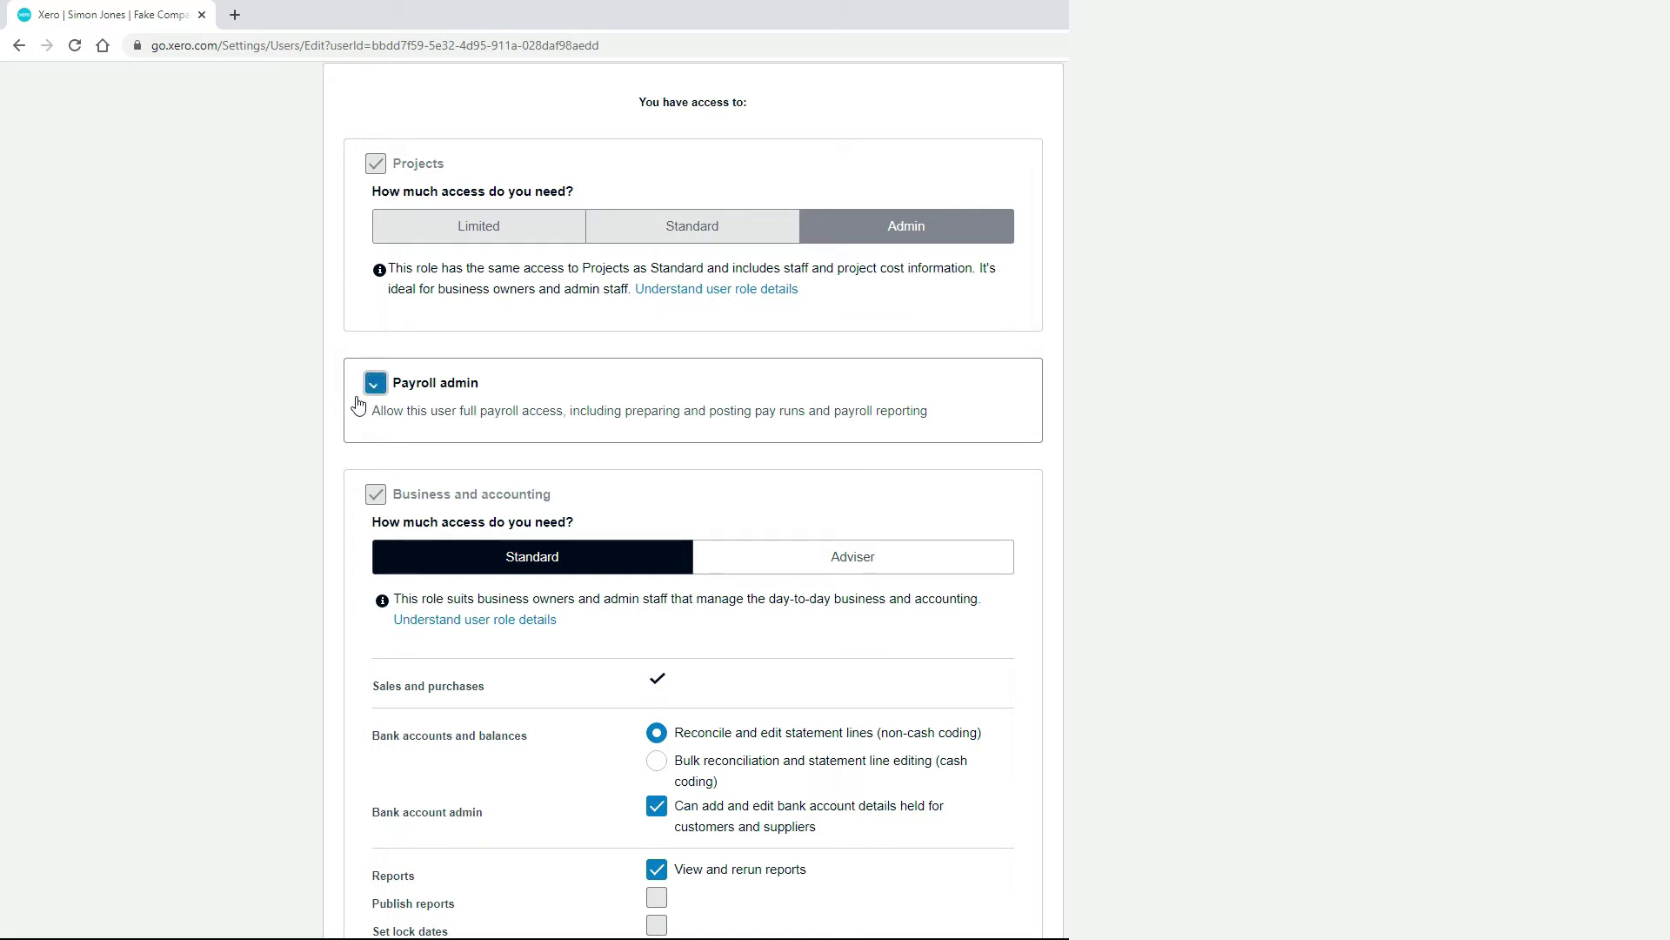
Compare the Standard and Adviser roles under Business and accounting, trying out the Submit BAS and Bank account admin permissions.
{"action": "scroll", "coordinate": [301, 421], "scroll_direction": "down", "scroll_amount": 3}
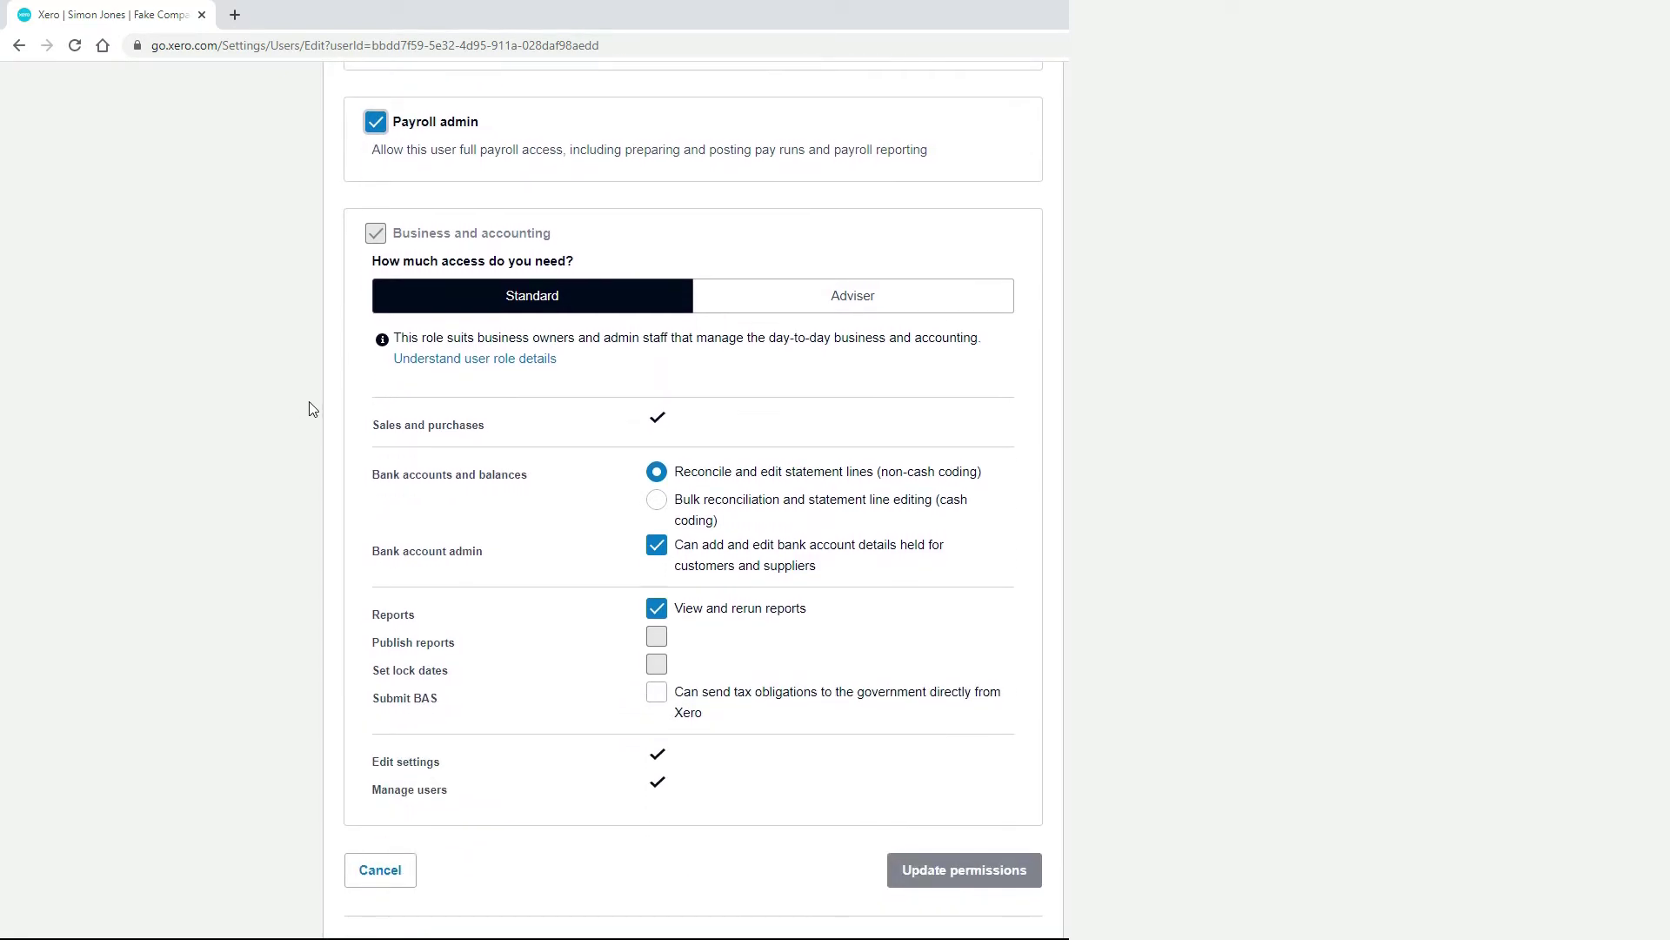
{"action": "scroll", "coordinate": [314, 409], "scroll_direction": "down", "scroll_amount": 1}
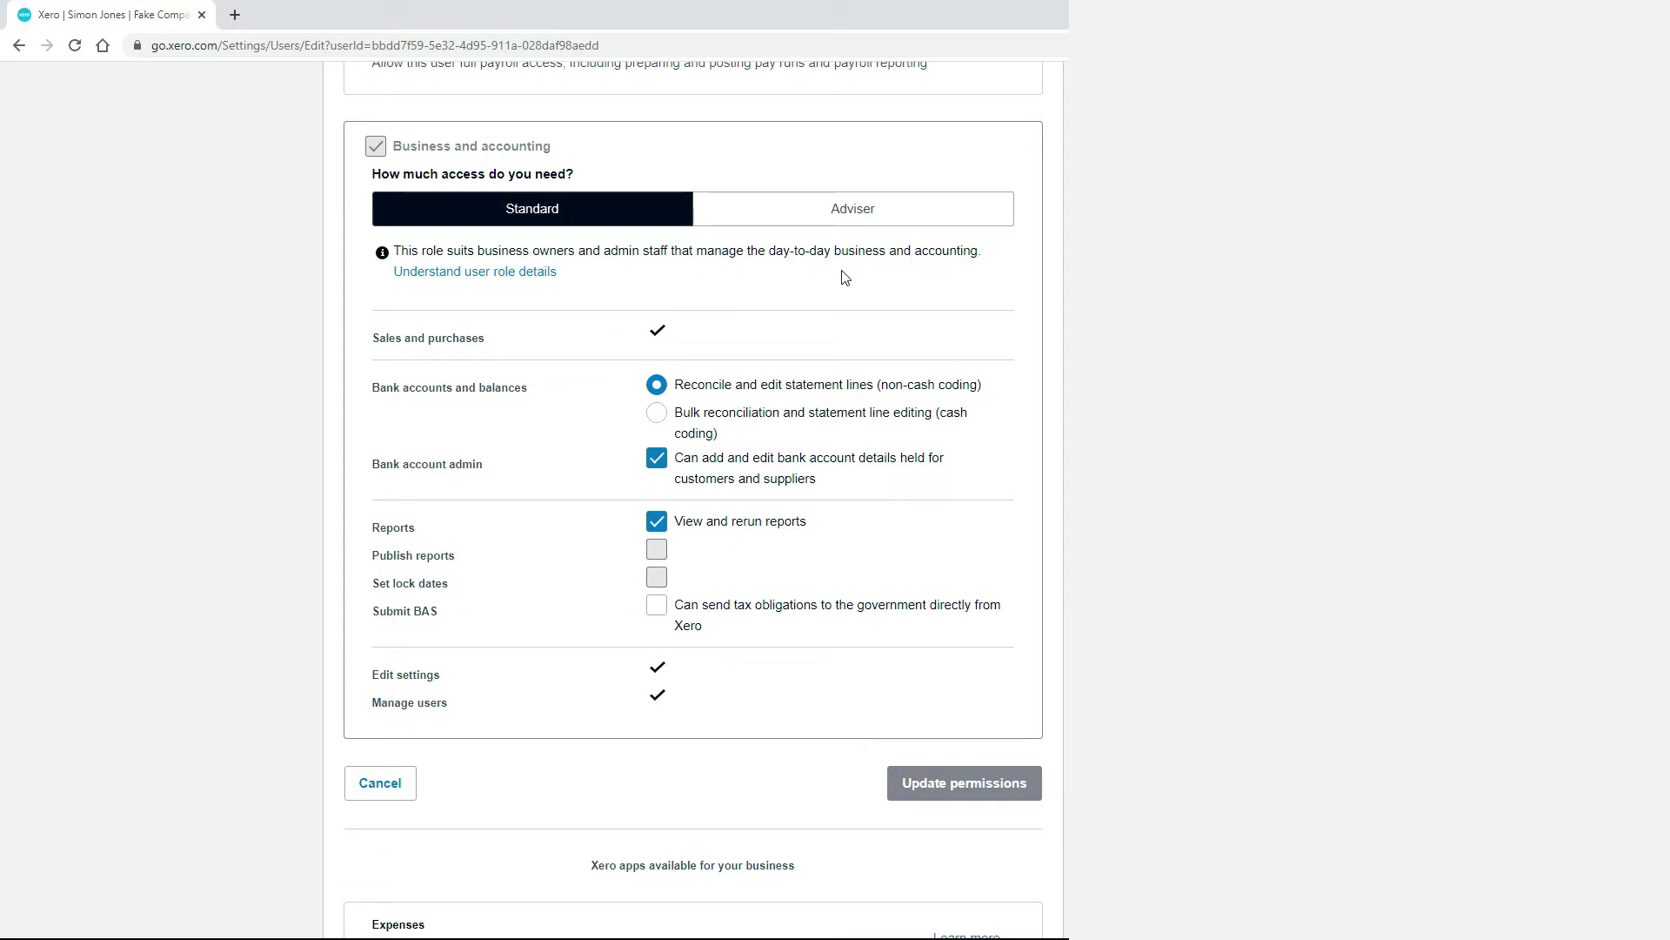
{"action": "left_click", "coordinate": [849, 220]}
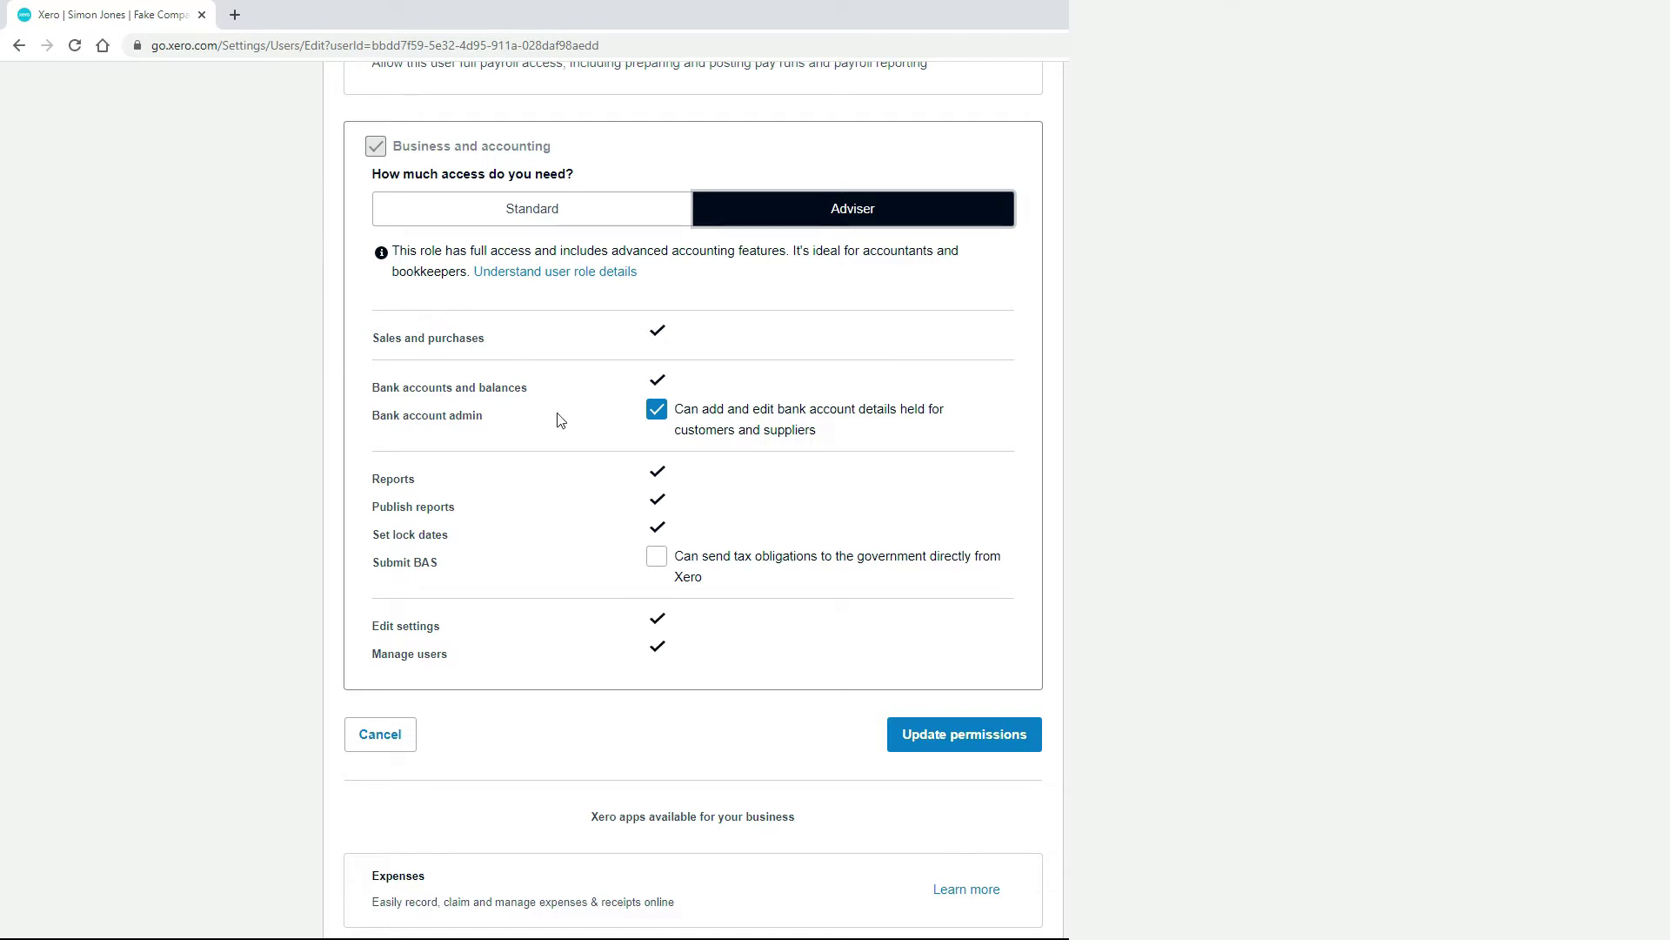
{"action": "left_click", "coordinate": [611, 217]}
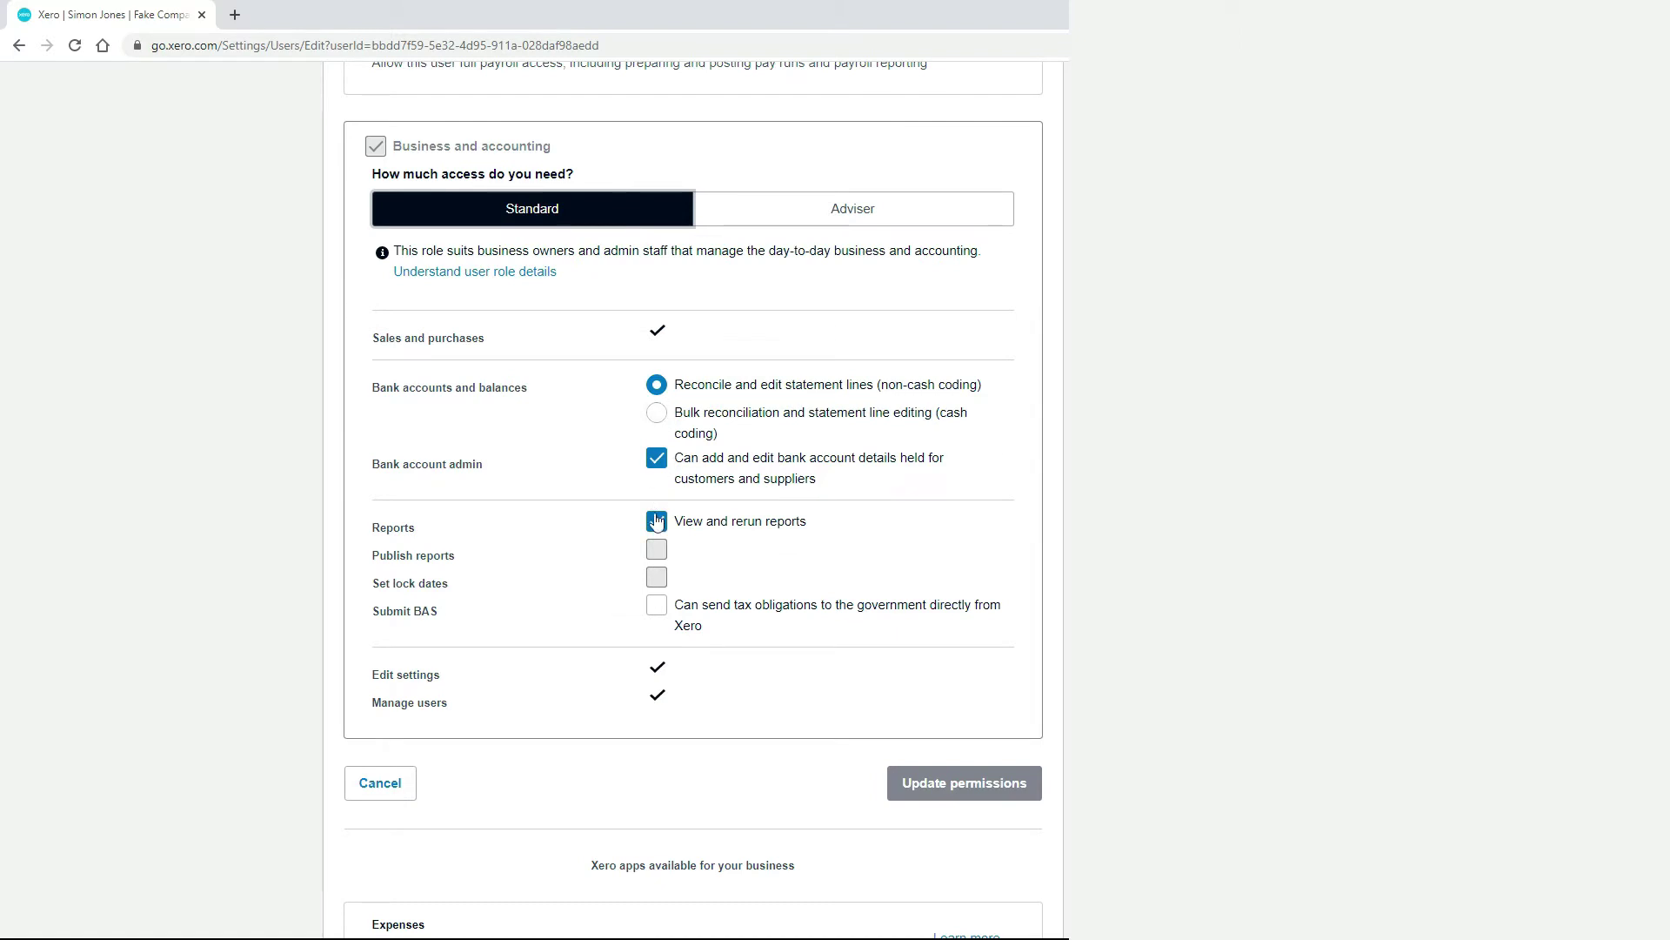
{"action": "left_click", "coordinate": [738, 214]}
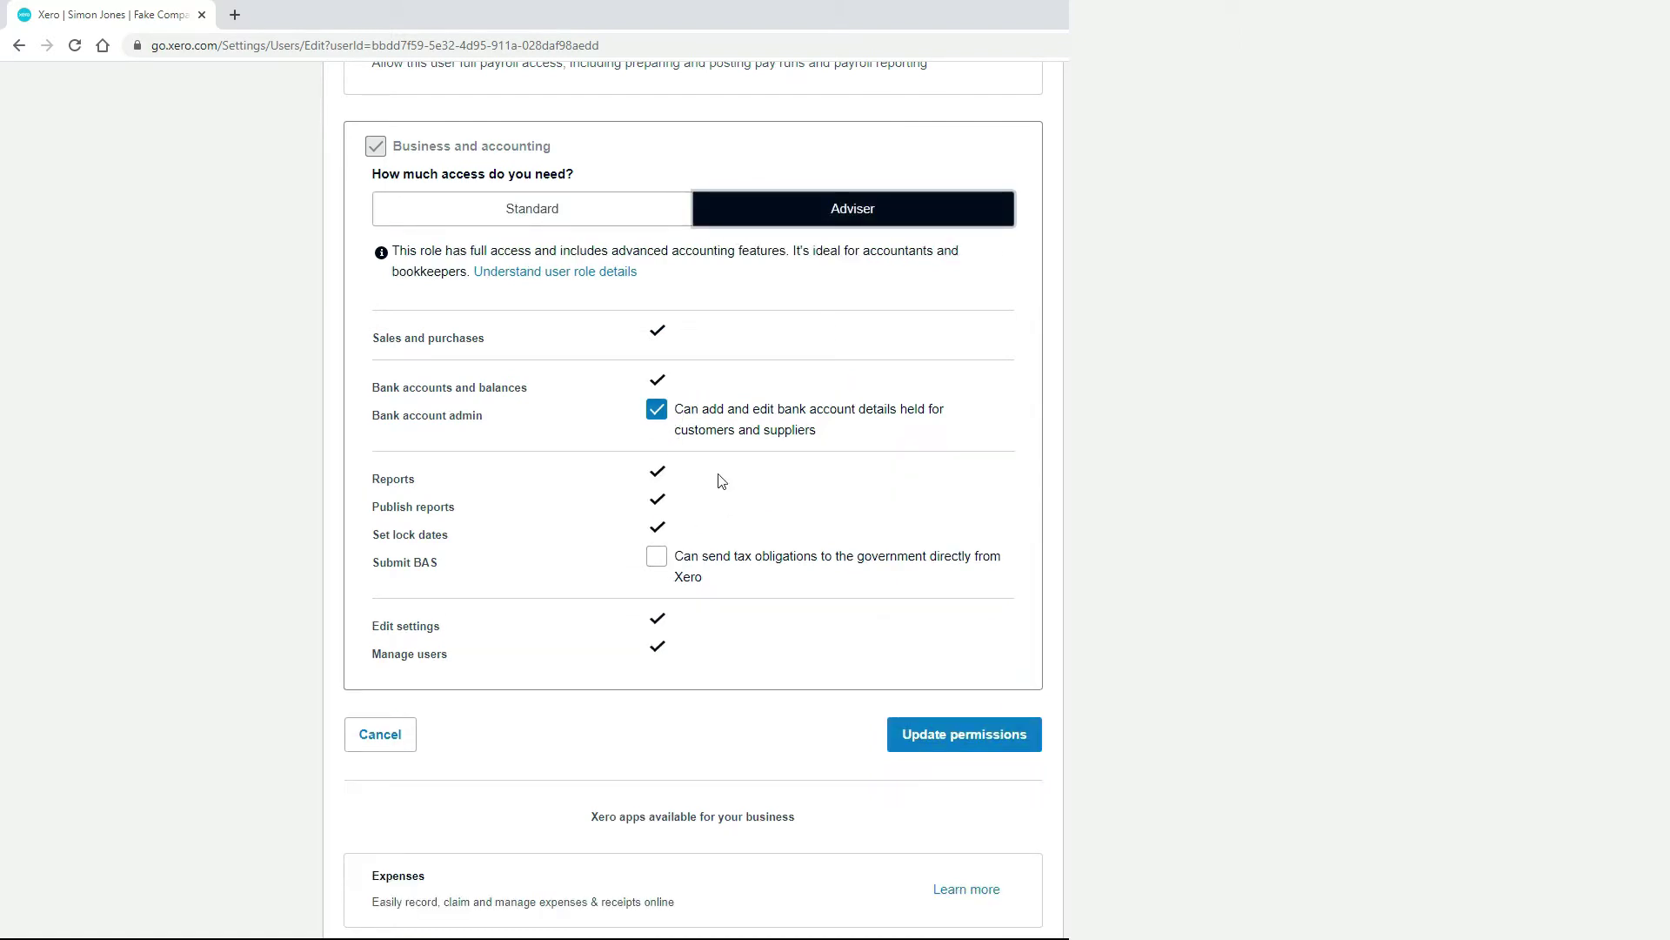
{"action": "left_click", "coordinate": [658, 559]}
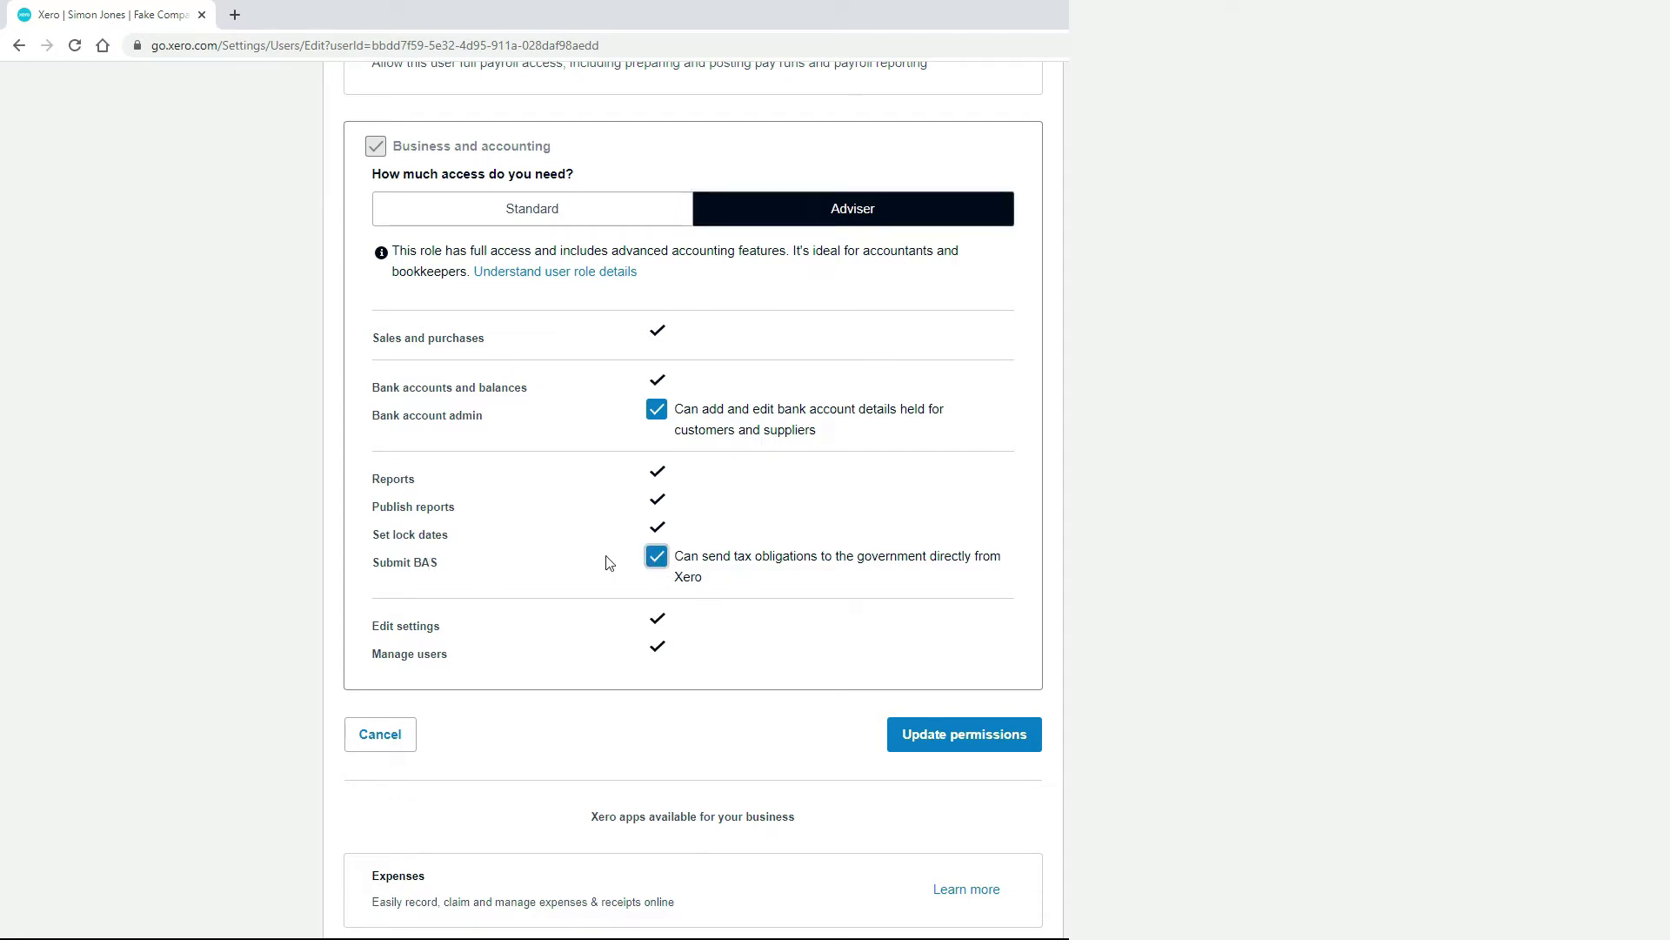
{"action": "left_click", "coordinate": [658, 558]}
{"action": "left_click", "coordinate": [652, 417]}
{"action": "left_click", "coordinate": [654, 414]}
{"action": "left_click", "coordinate": [594, 228]}
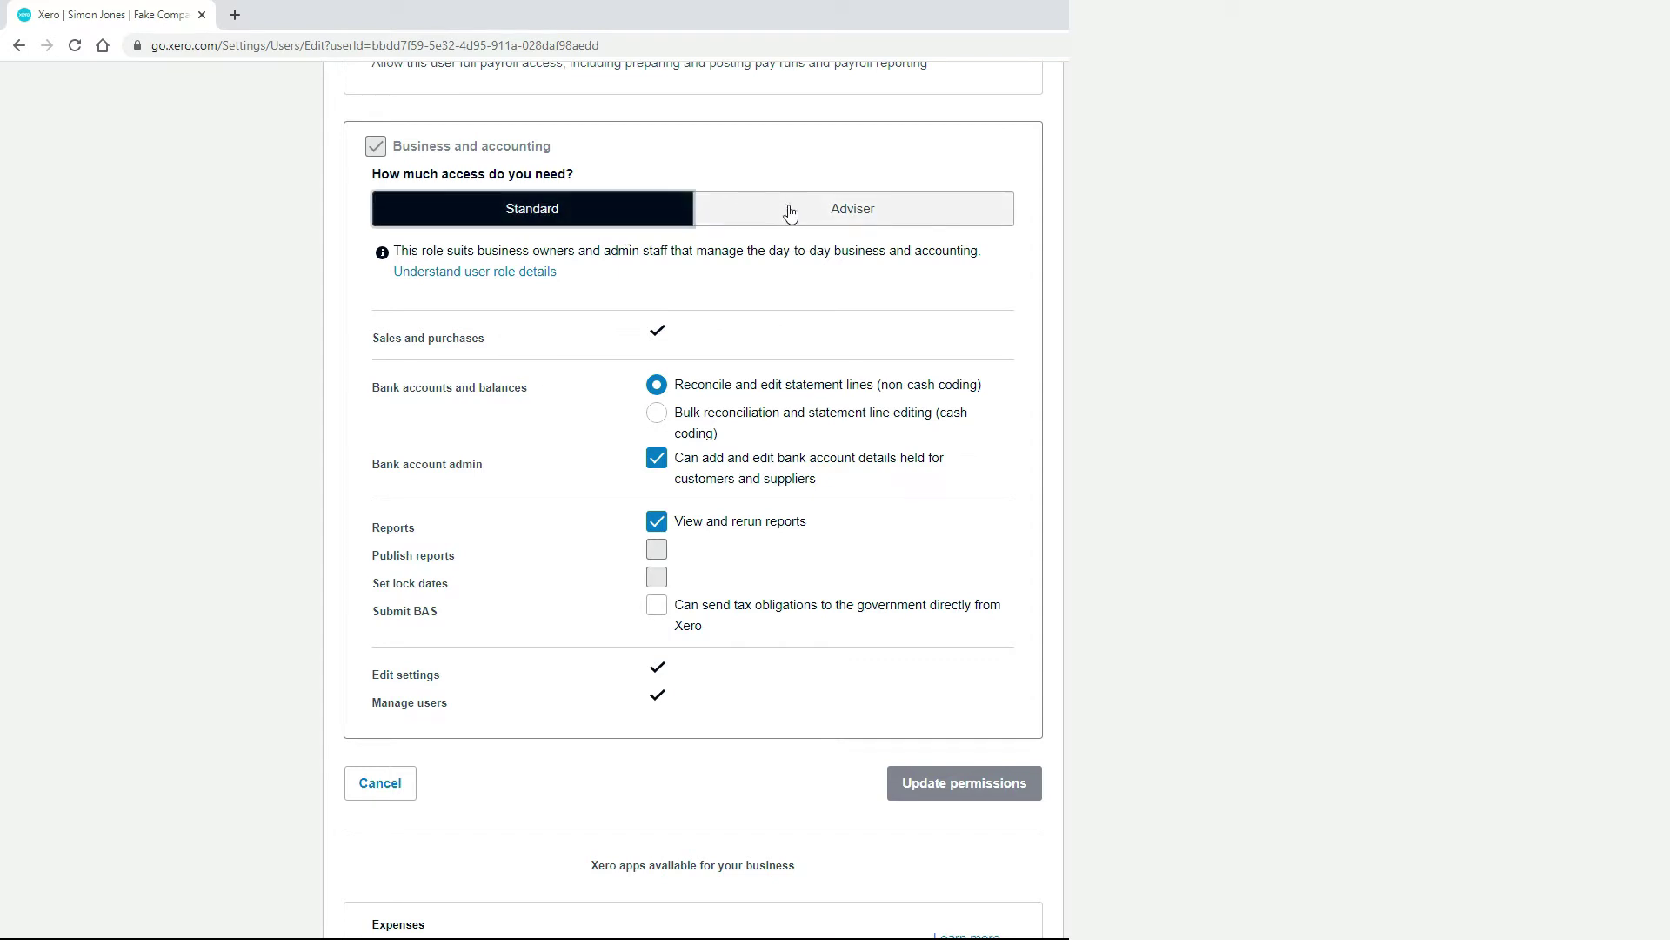
Give the user the Adviser role for Business and accounting with Submit BAS allowed, and update the permissions.
{"action": "left_click", "coordinate": [749, 211]}
{"action": "left_click", "coordinate": [657, 557]}
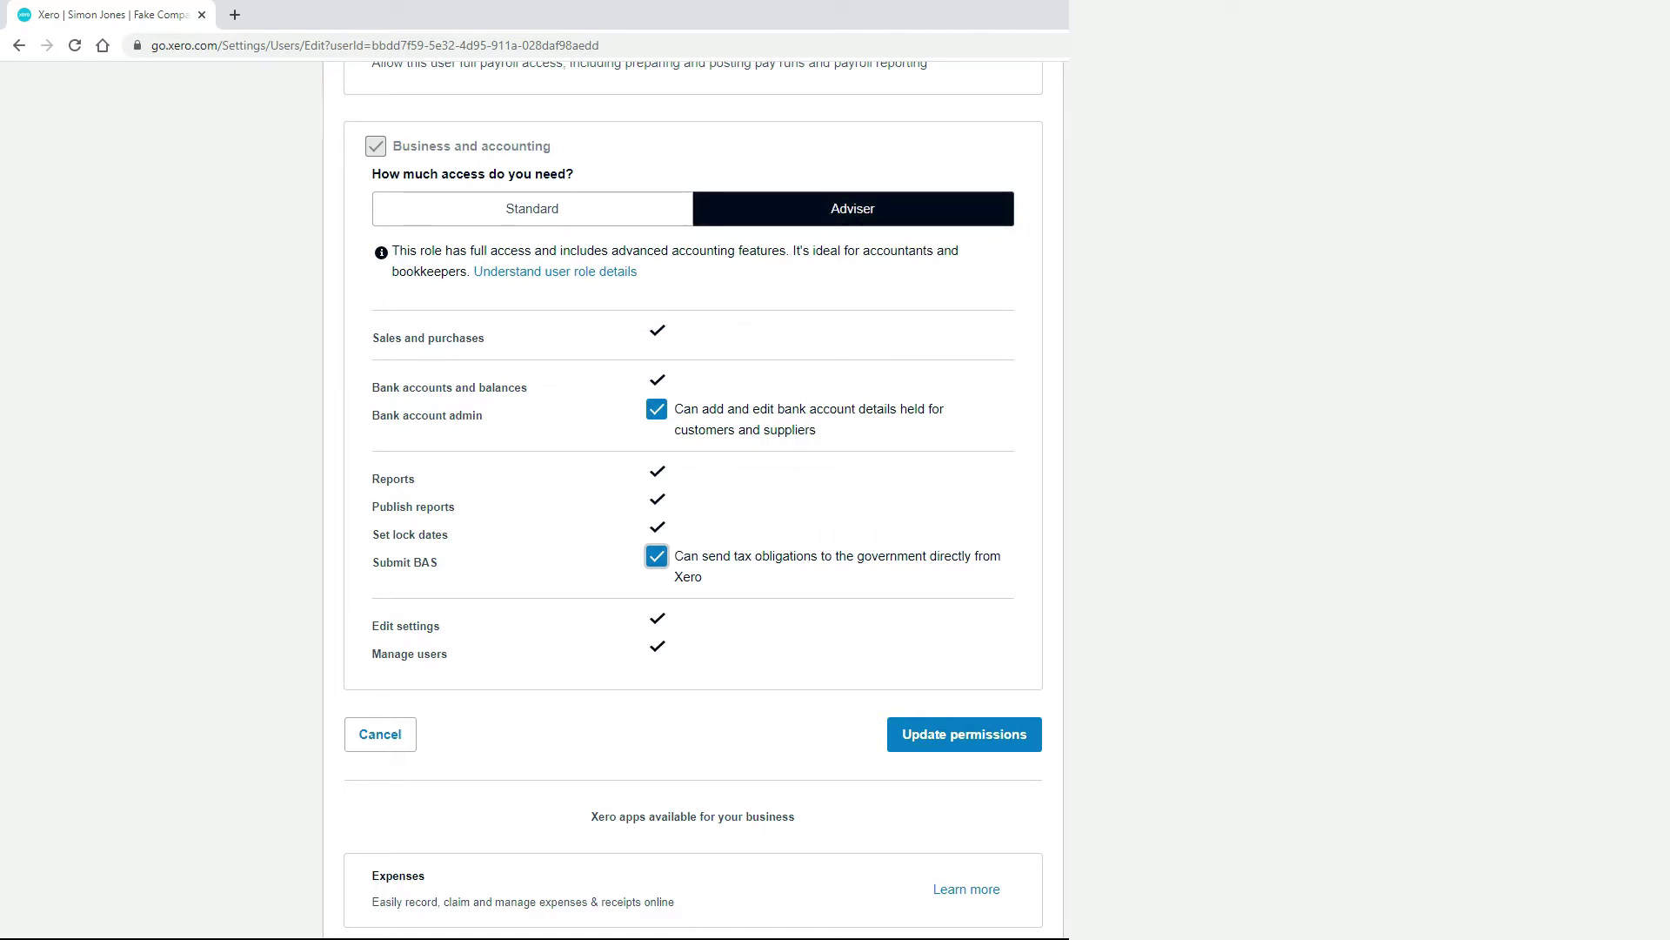
{"action": "left_click", "coordinate": [951, 736]}
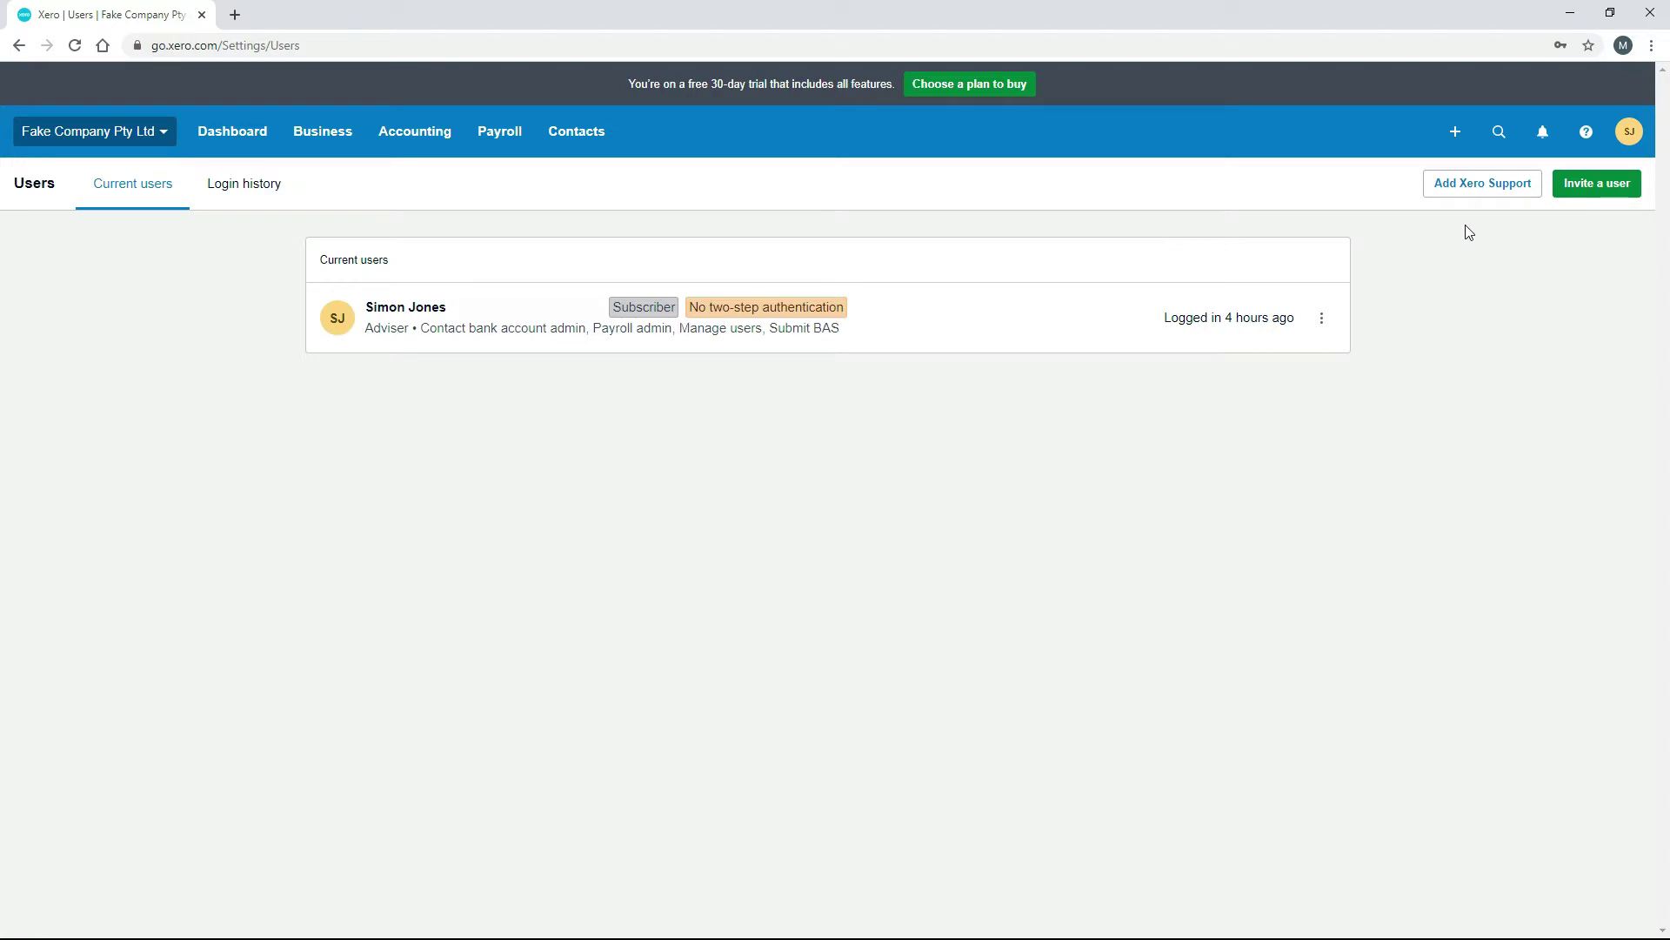
Look over the user invitation form with its detail fields and access options, and return to the current users.
{"action": "left_click", "coordinate": [1594, 186]}
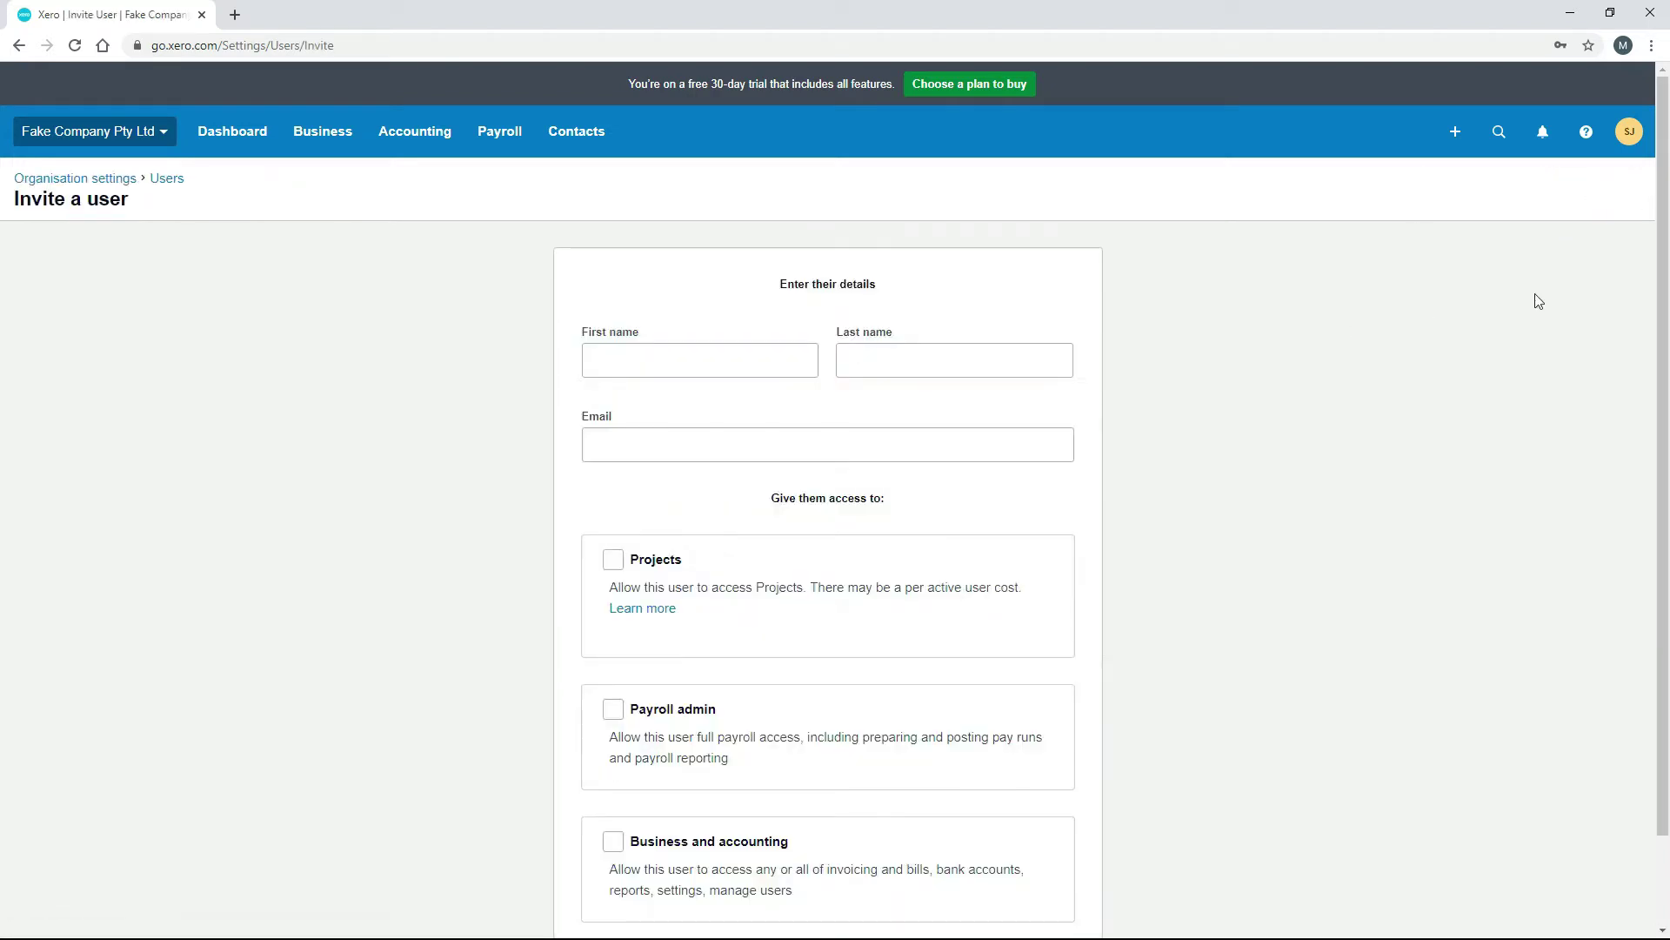
{"action": "left_click_drag", "start_coordinate": [1663, 231], "coordinate": [1658, 360]}
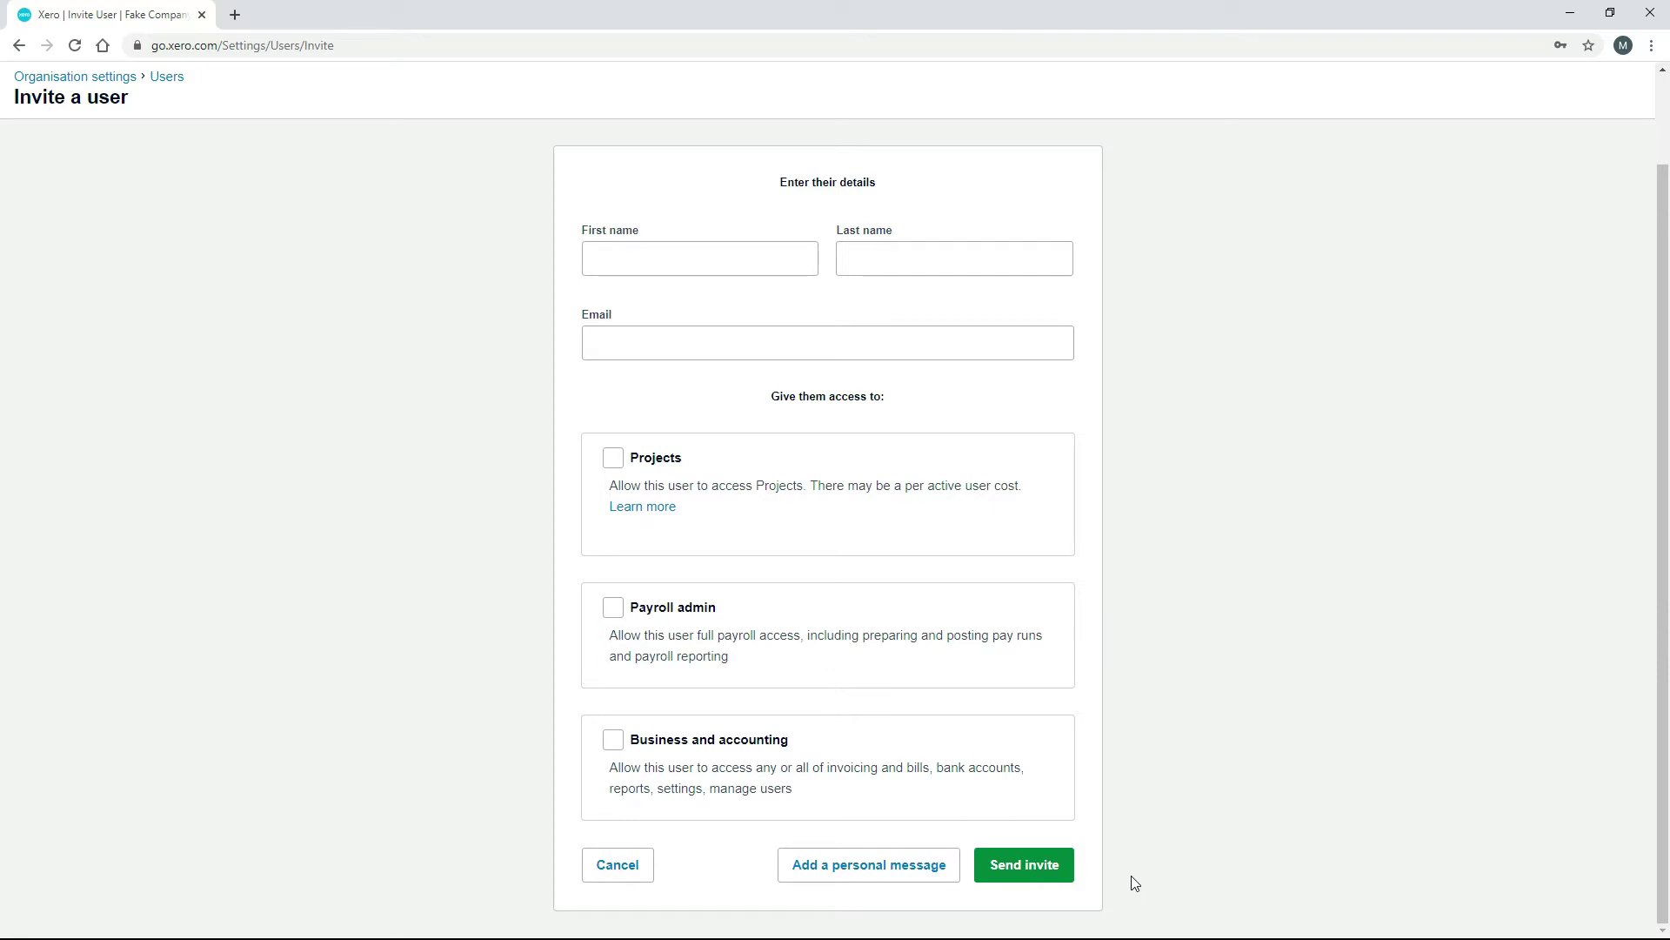
{"action": "left_click", "coordinate": [1664, 144]}
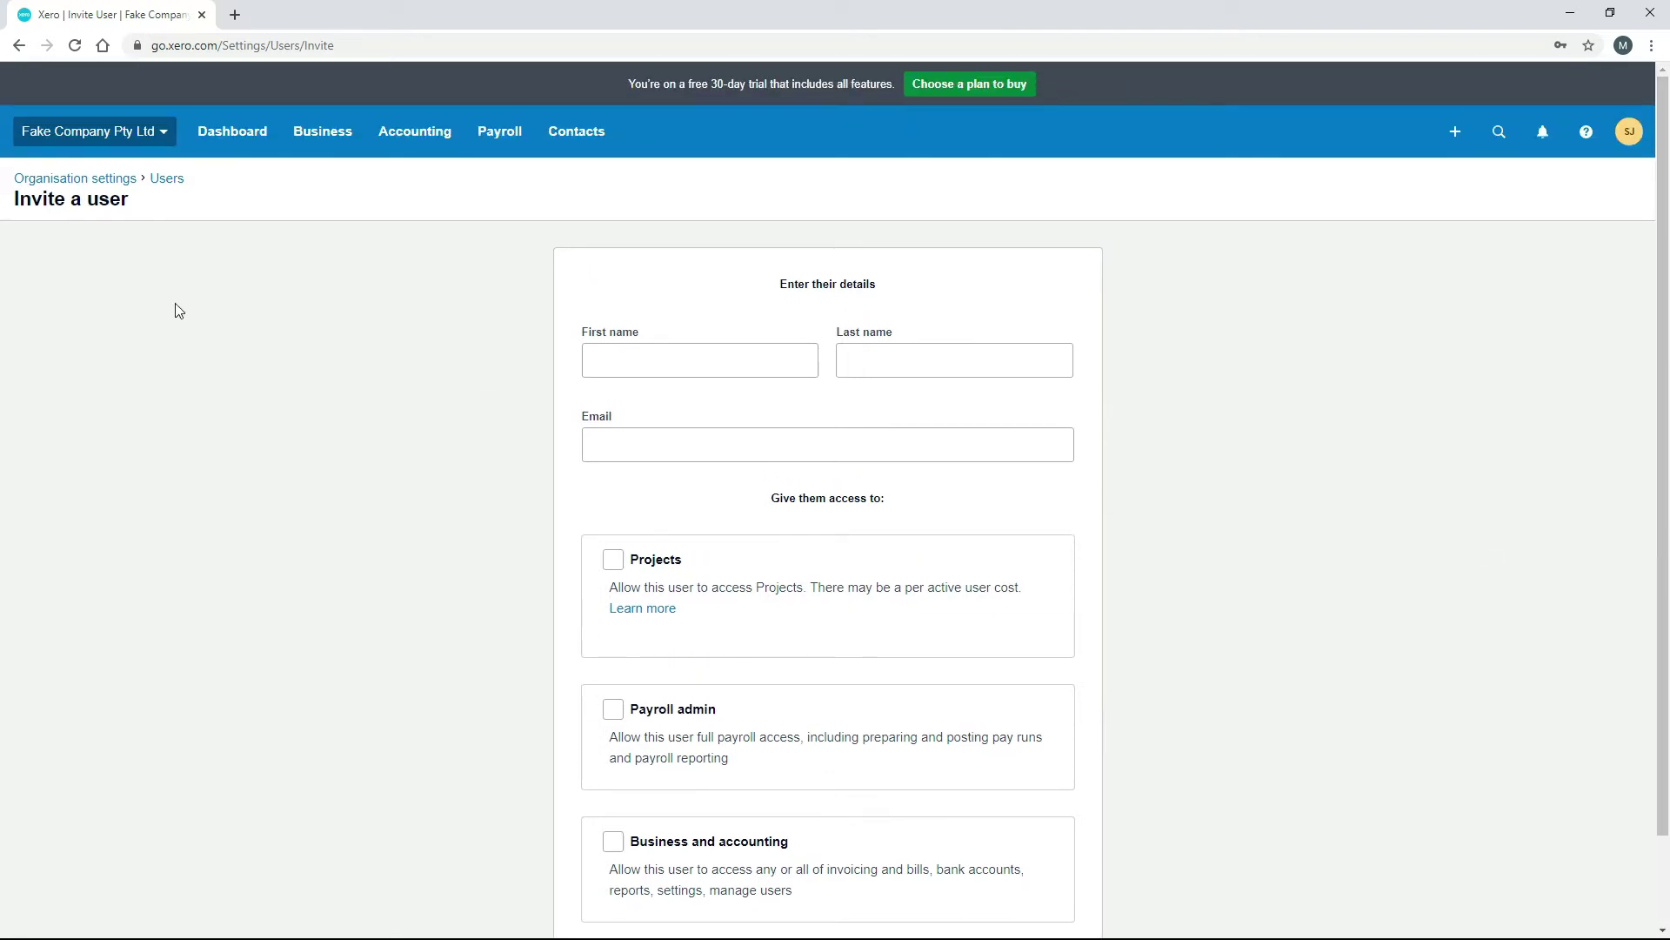
{"action": "left_click", "coordinate": [167, 179]}
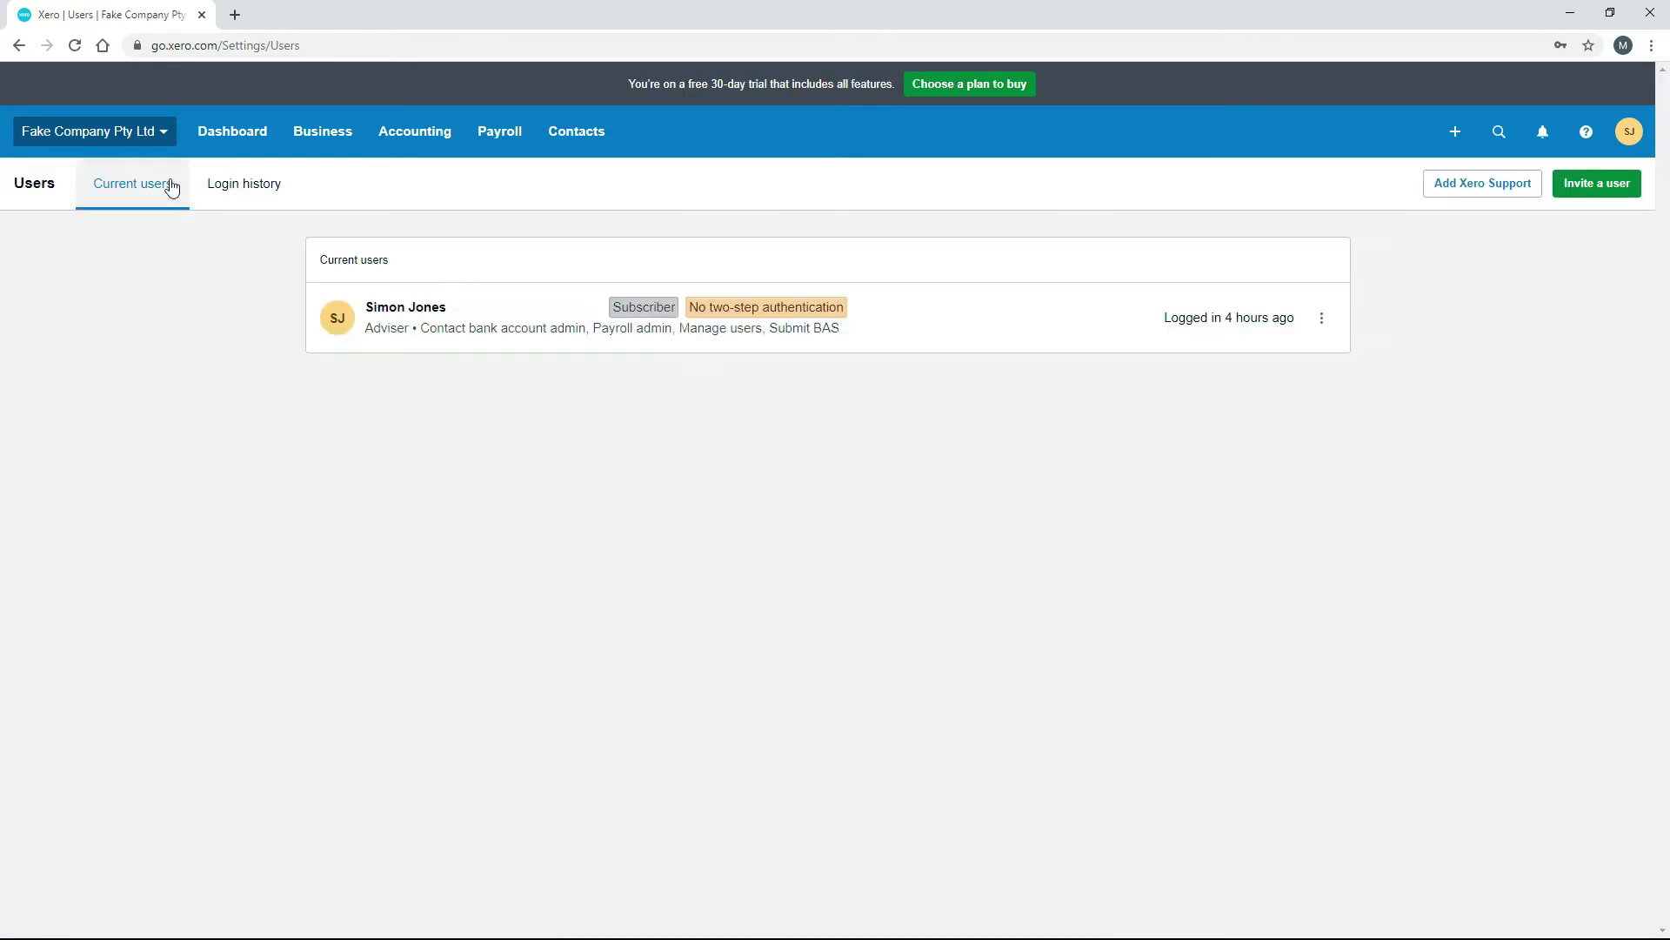
Add Xero Support to the organisation's users and remove it again.
{"action": "left_click", "coordinate": [1459, 185]}
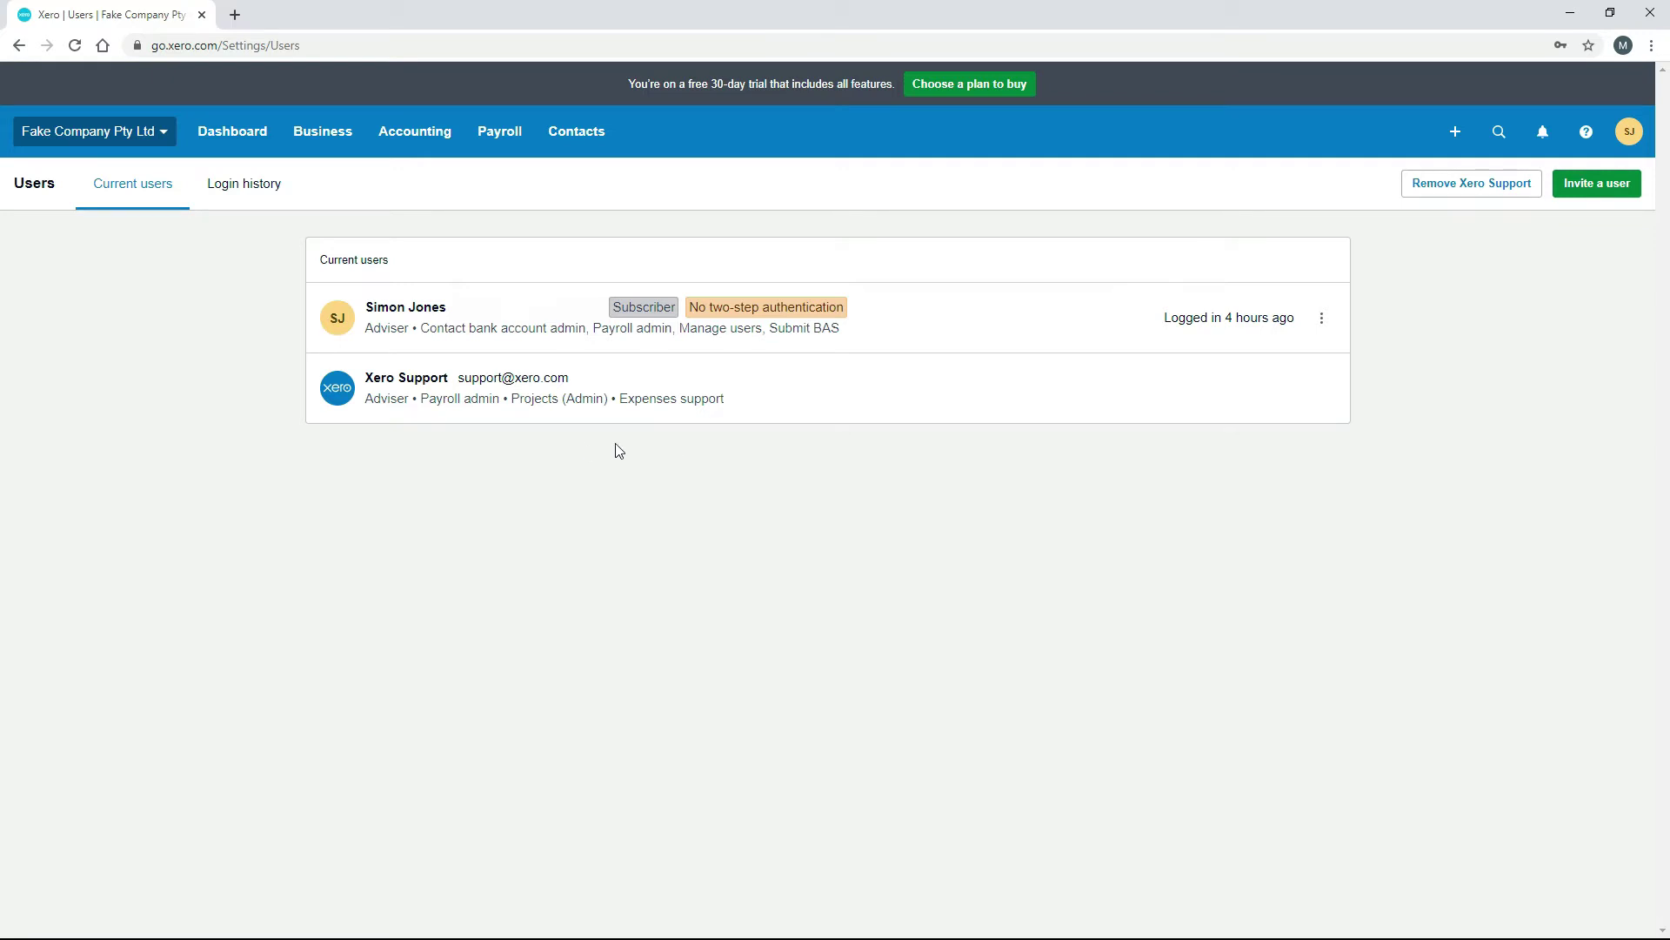
{"action": "left_click", "coordinate": [1465, 188]}
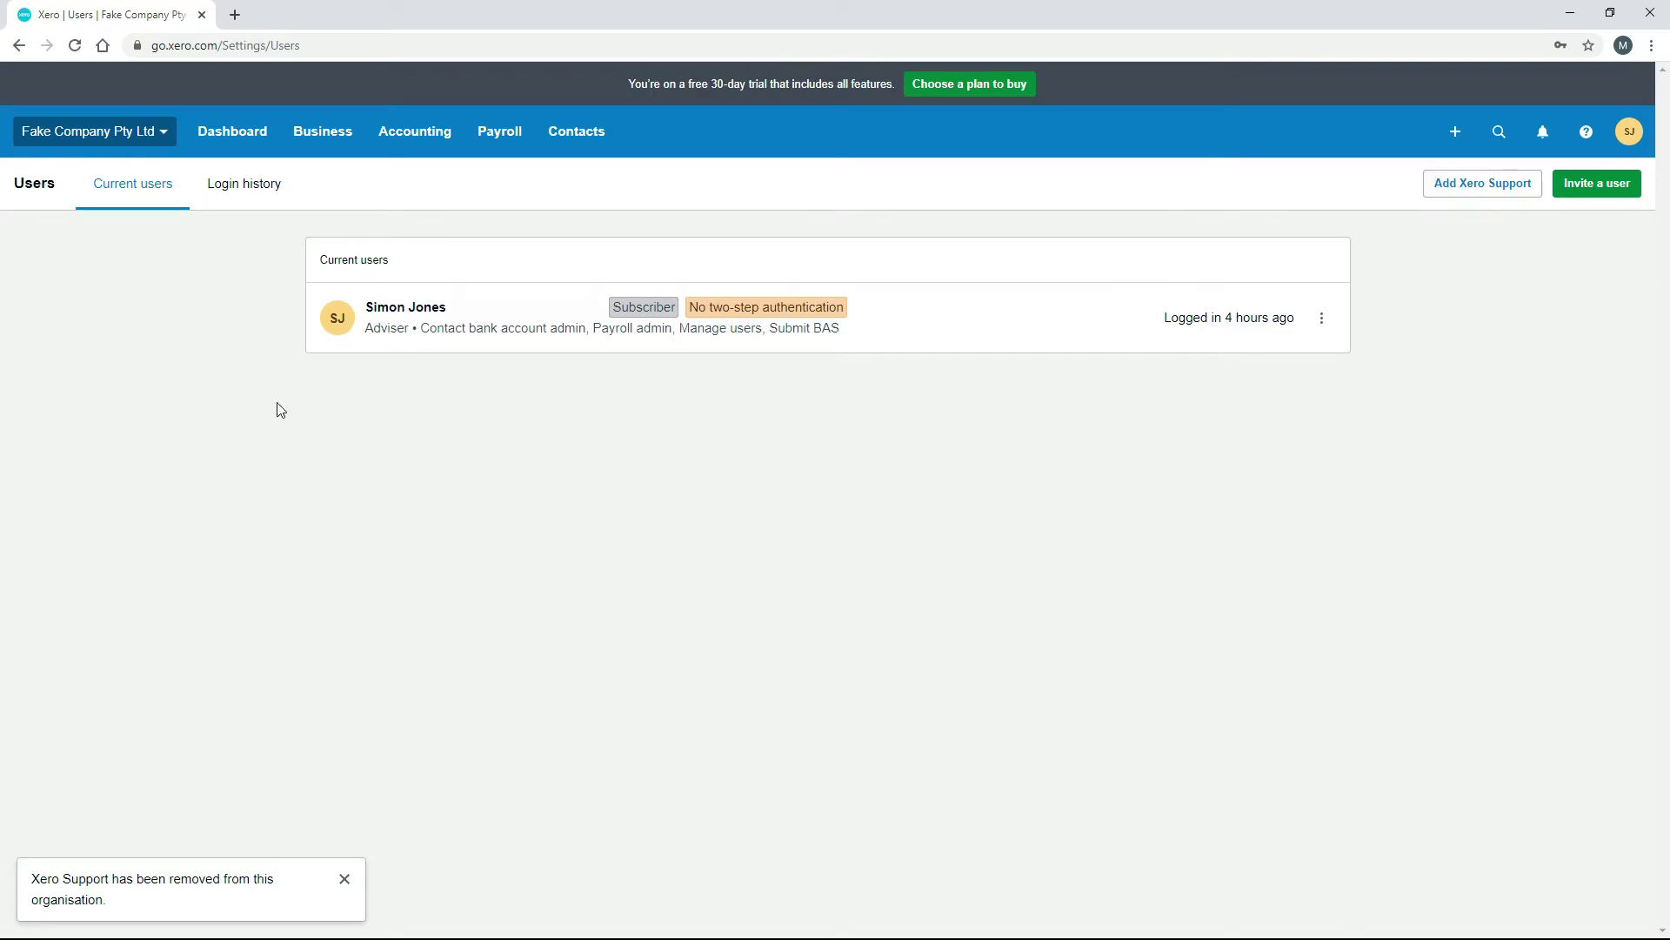
Open the email settings of the organisation and expand the list of email templates.
{"action": "left_click", "coordinate": [156, 135]}
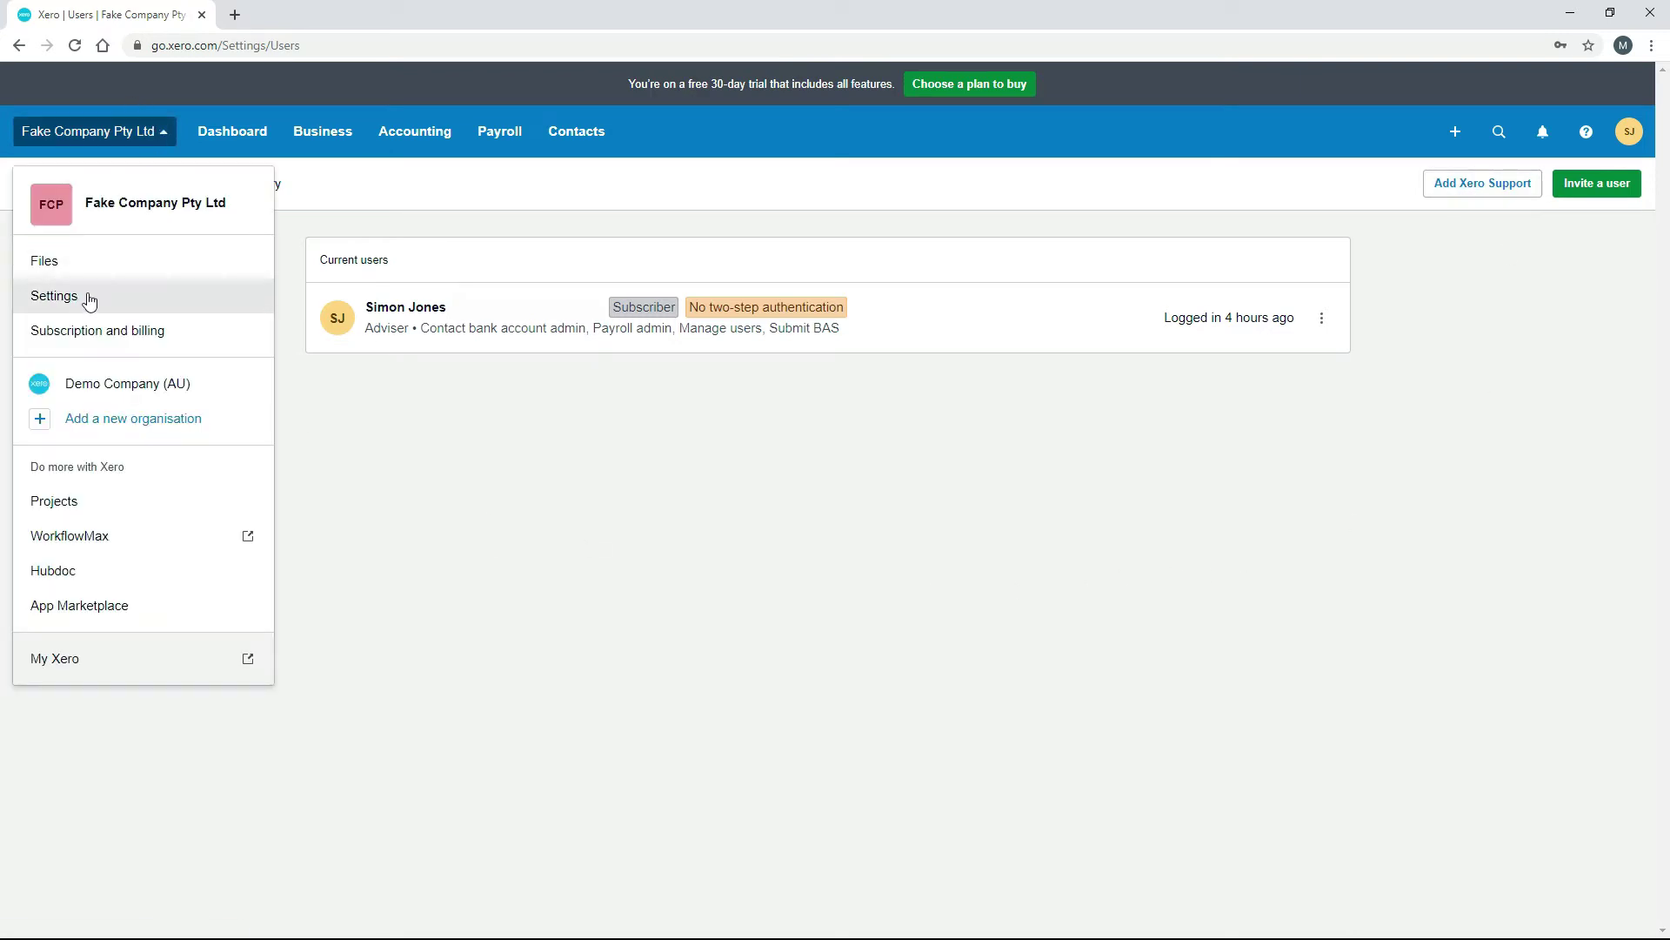
{"action": "left_click", "coordinate": [90, 300]}
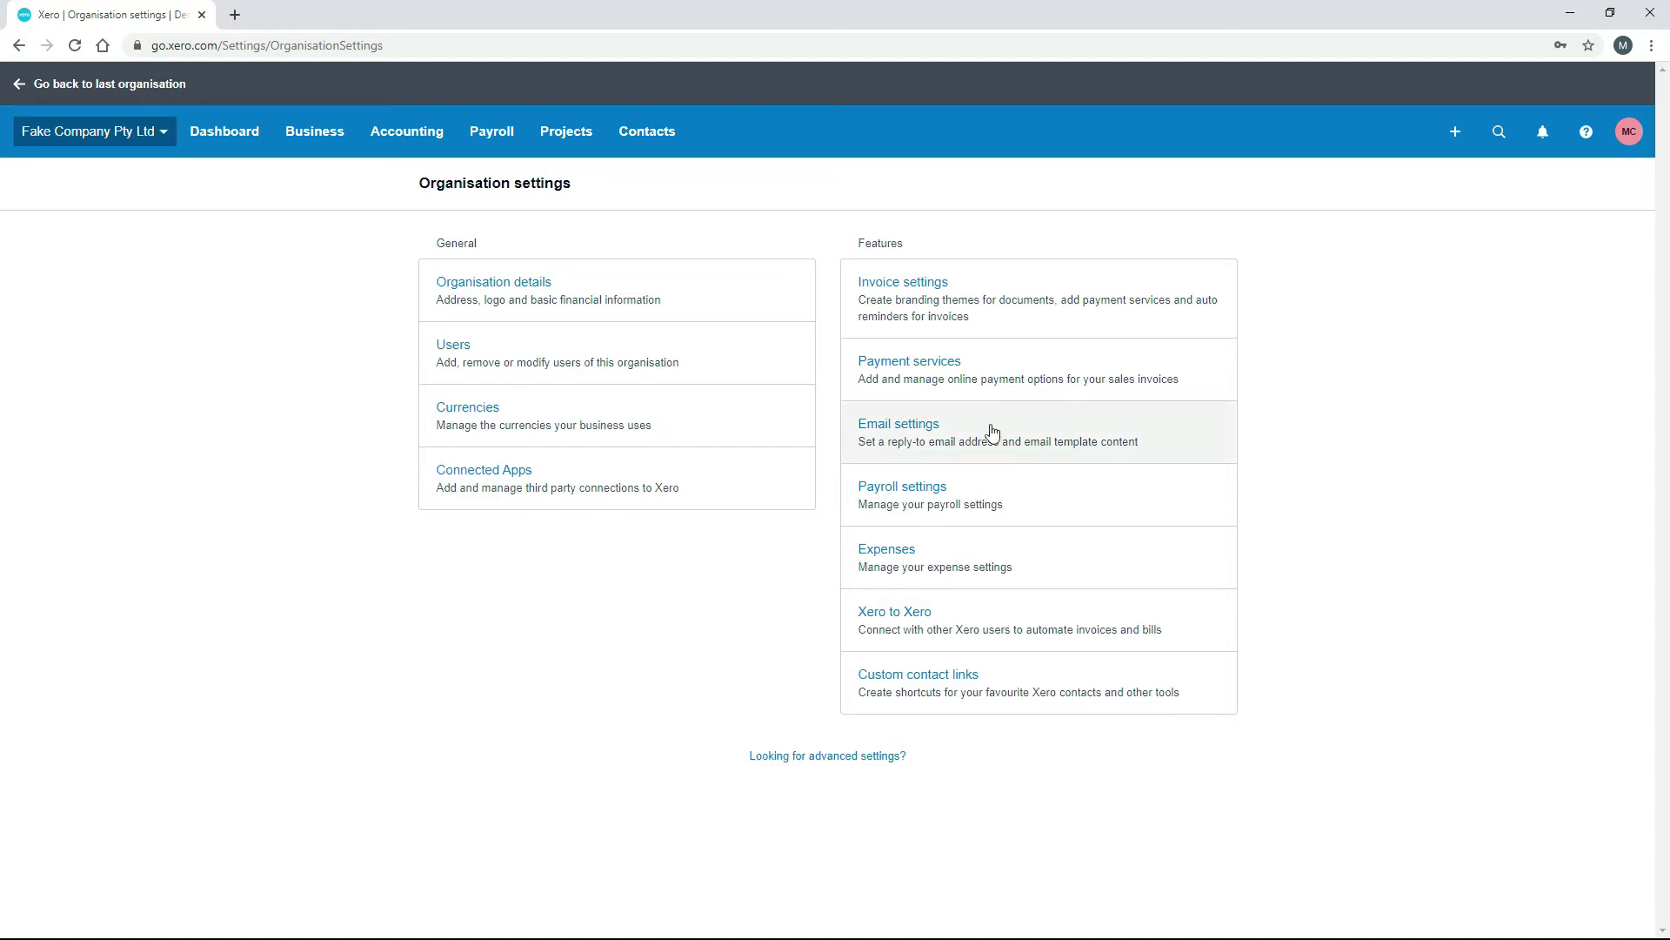
{"action": "left_click", "coordinate": [894, 435]}
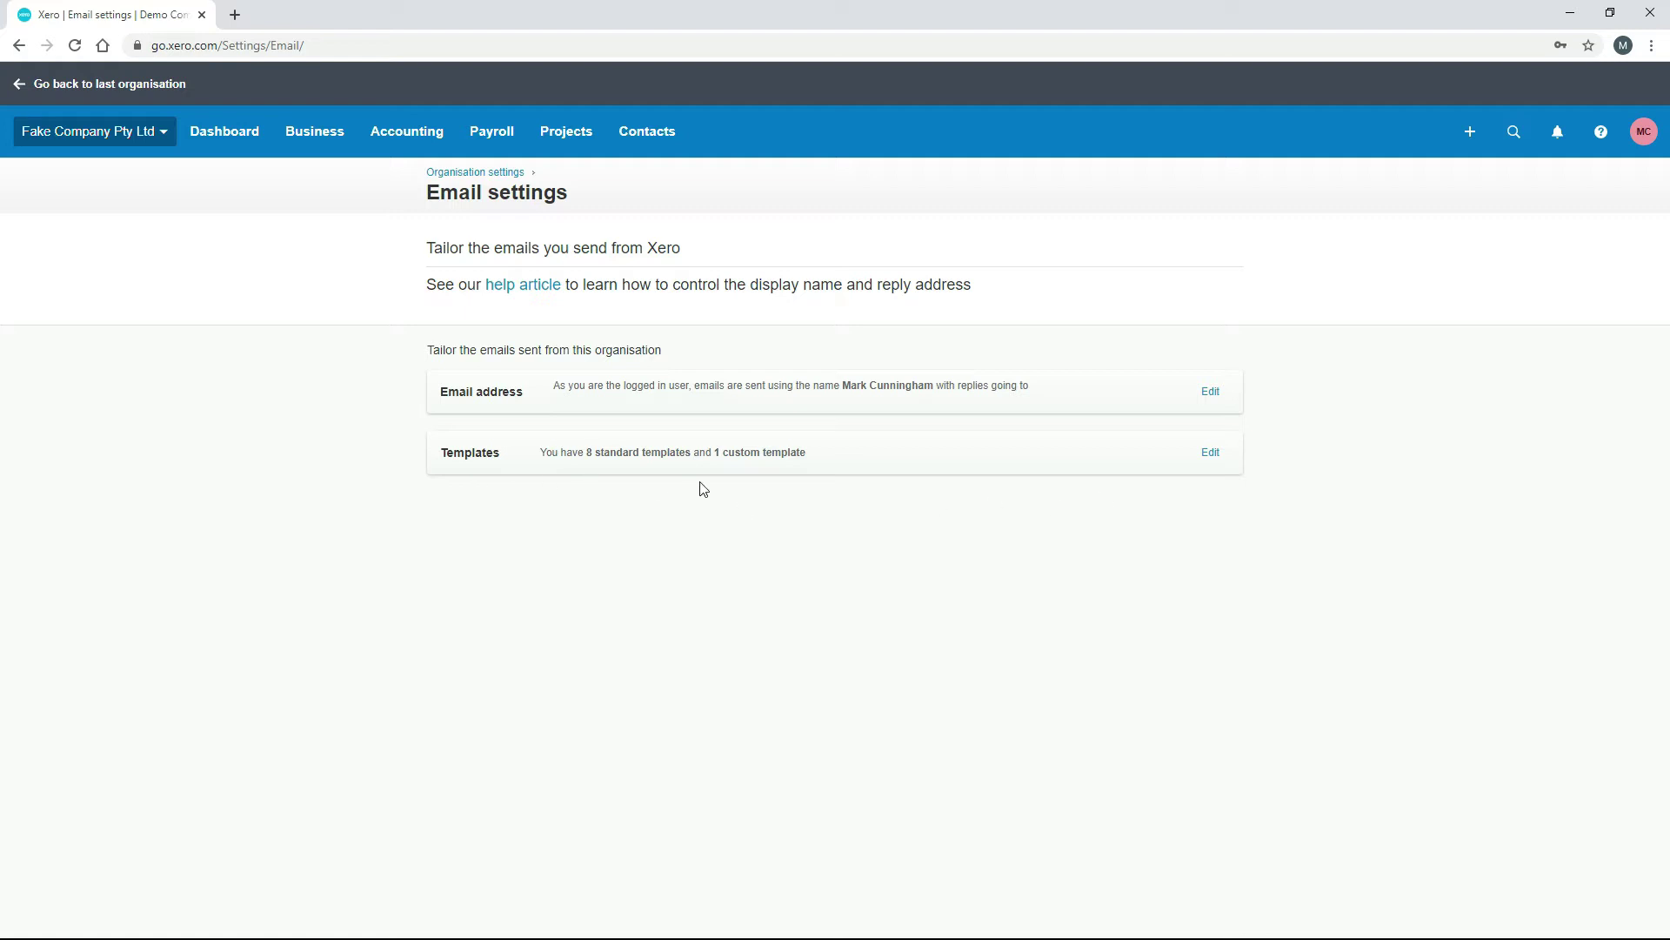
{"action": "left_click", "coordinate": [1211, 453]}
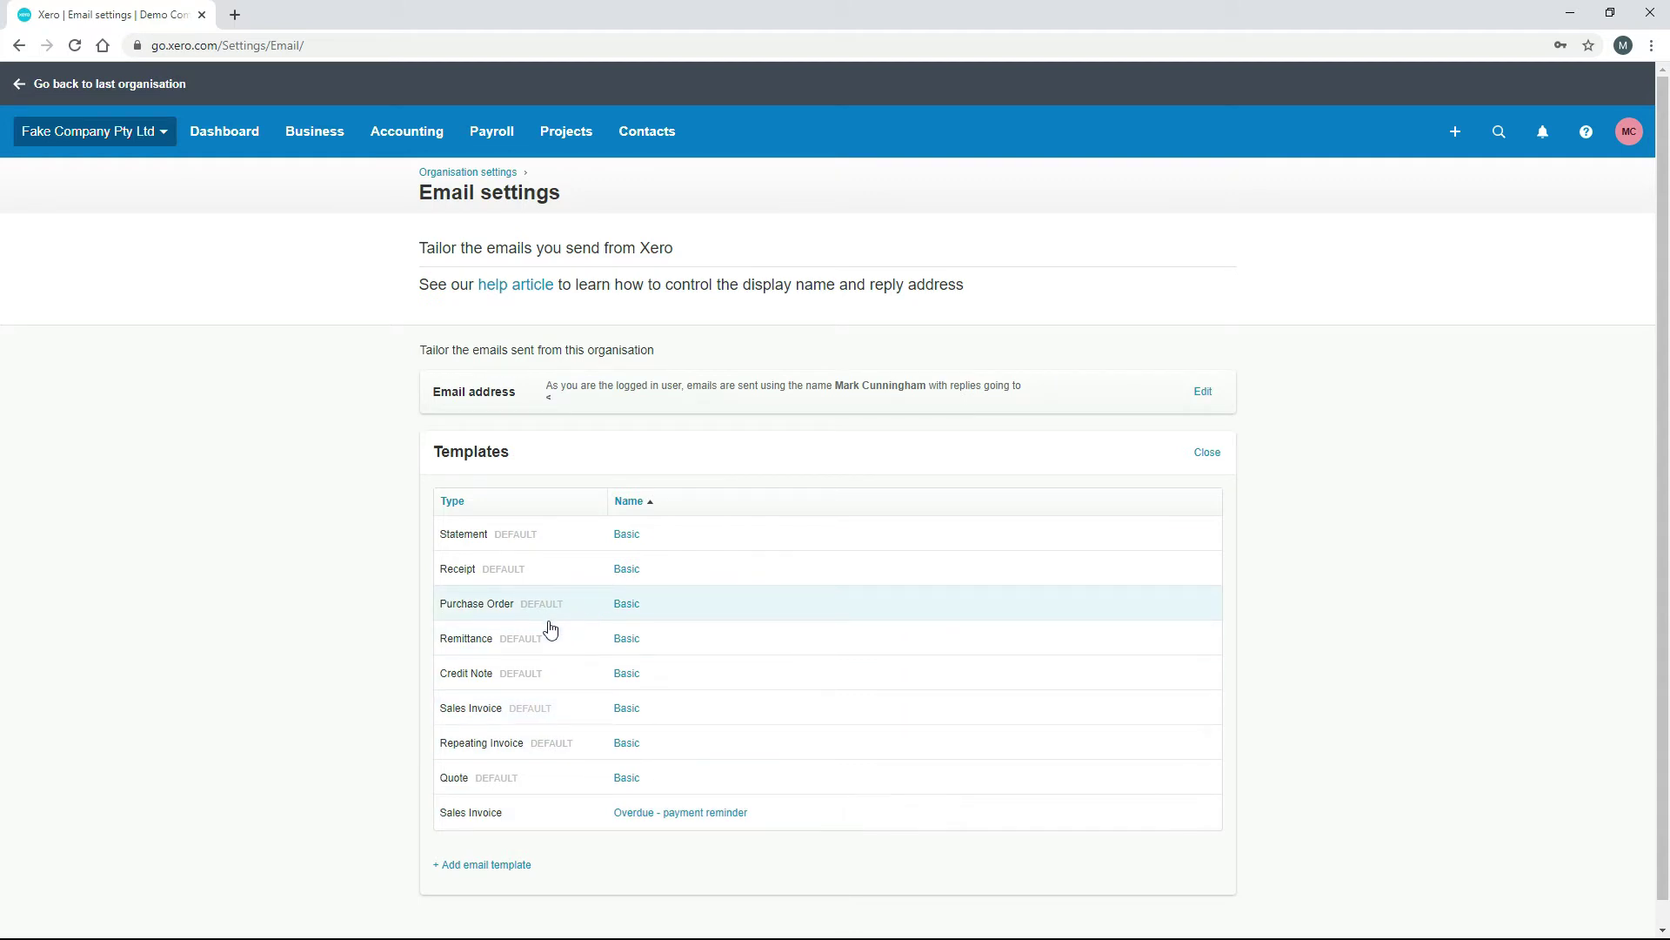
Consult the help article on email settings and its linked article on adding email templates.
{"action": "left_click", "coordinate": [524, 292]}
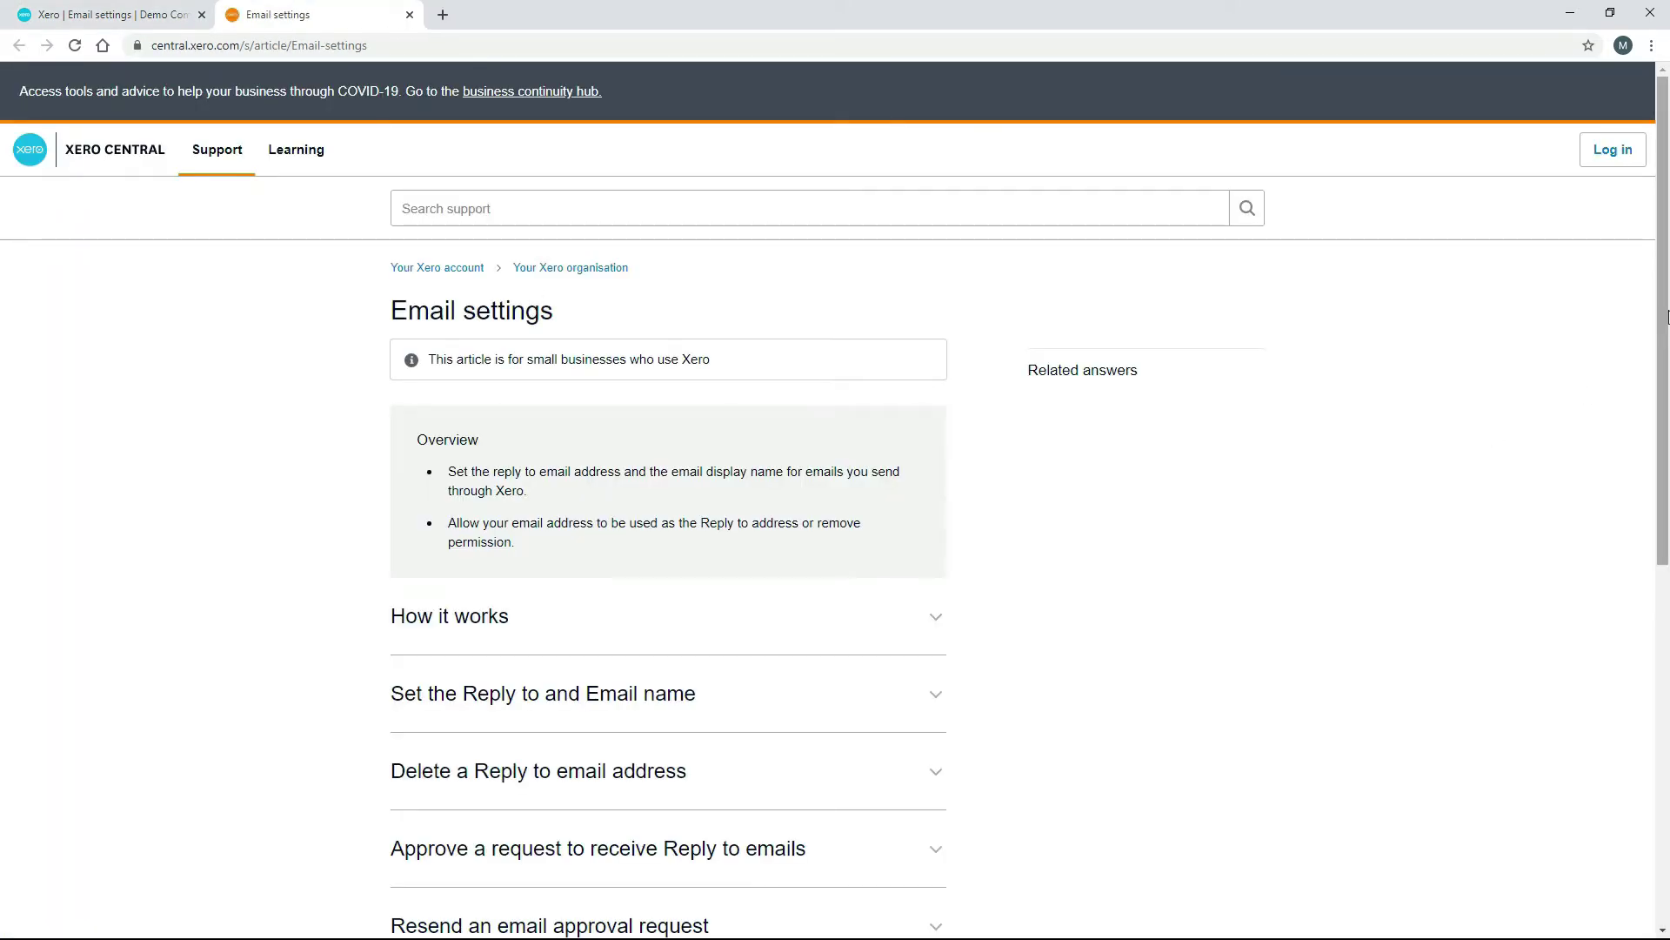
{"action": "scroll", "coordinate": [1122, 589], "scroll_direction": "down", "scroll_amount": 6}
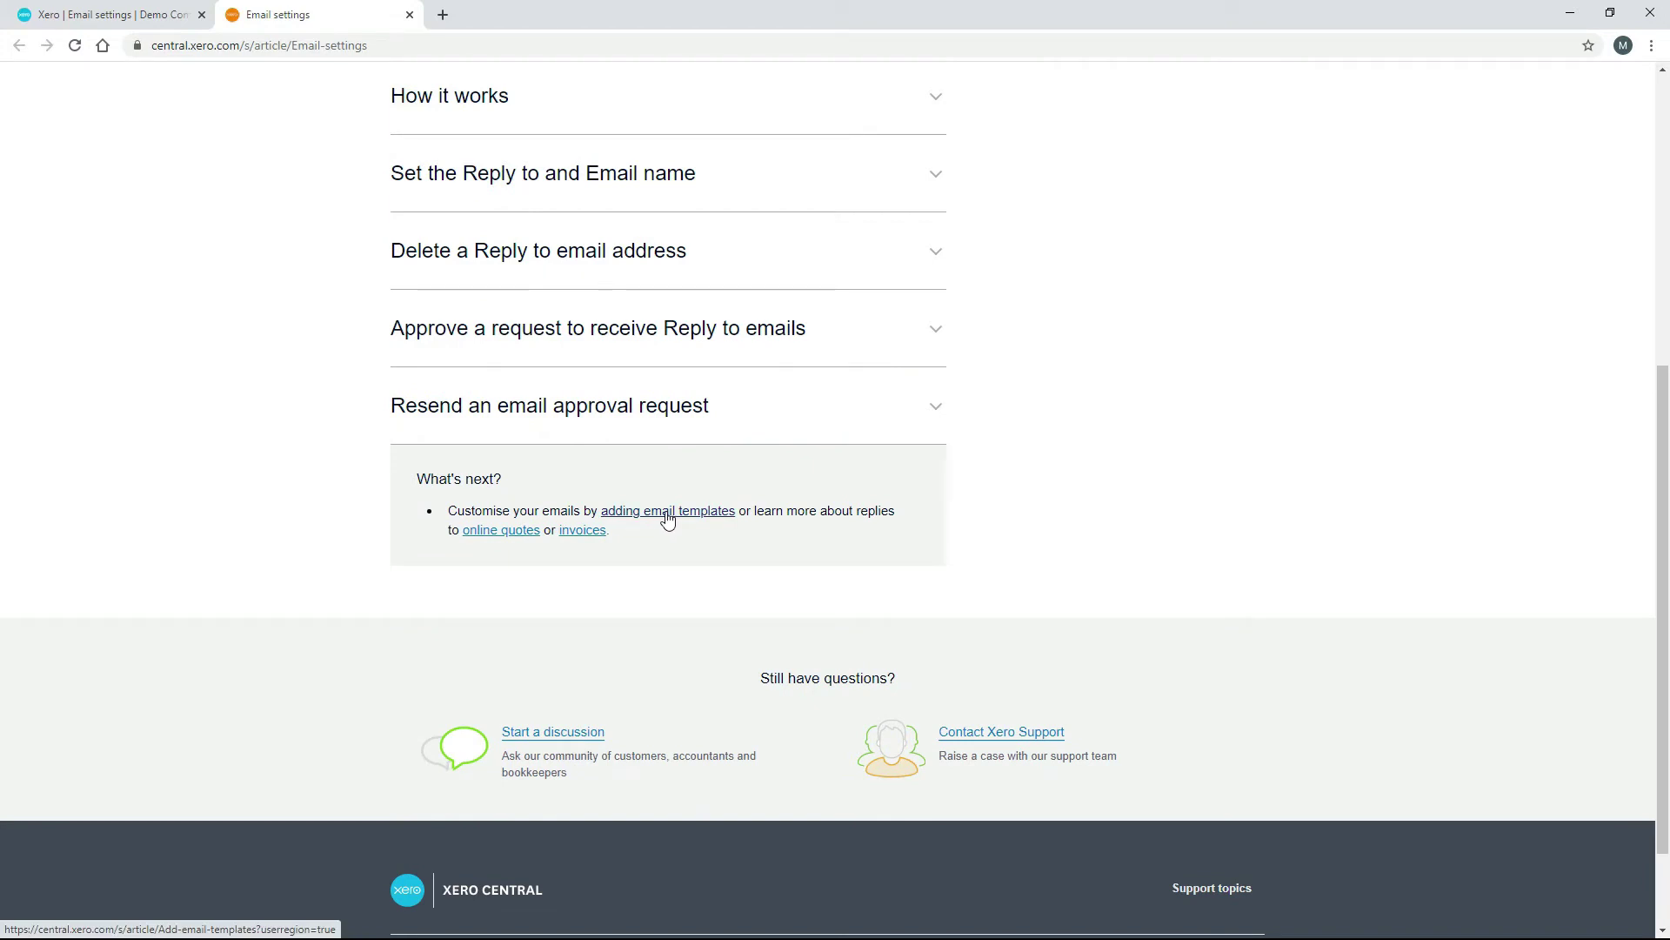
{"action": "left_click", "coordinate": [669, 520]}
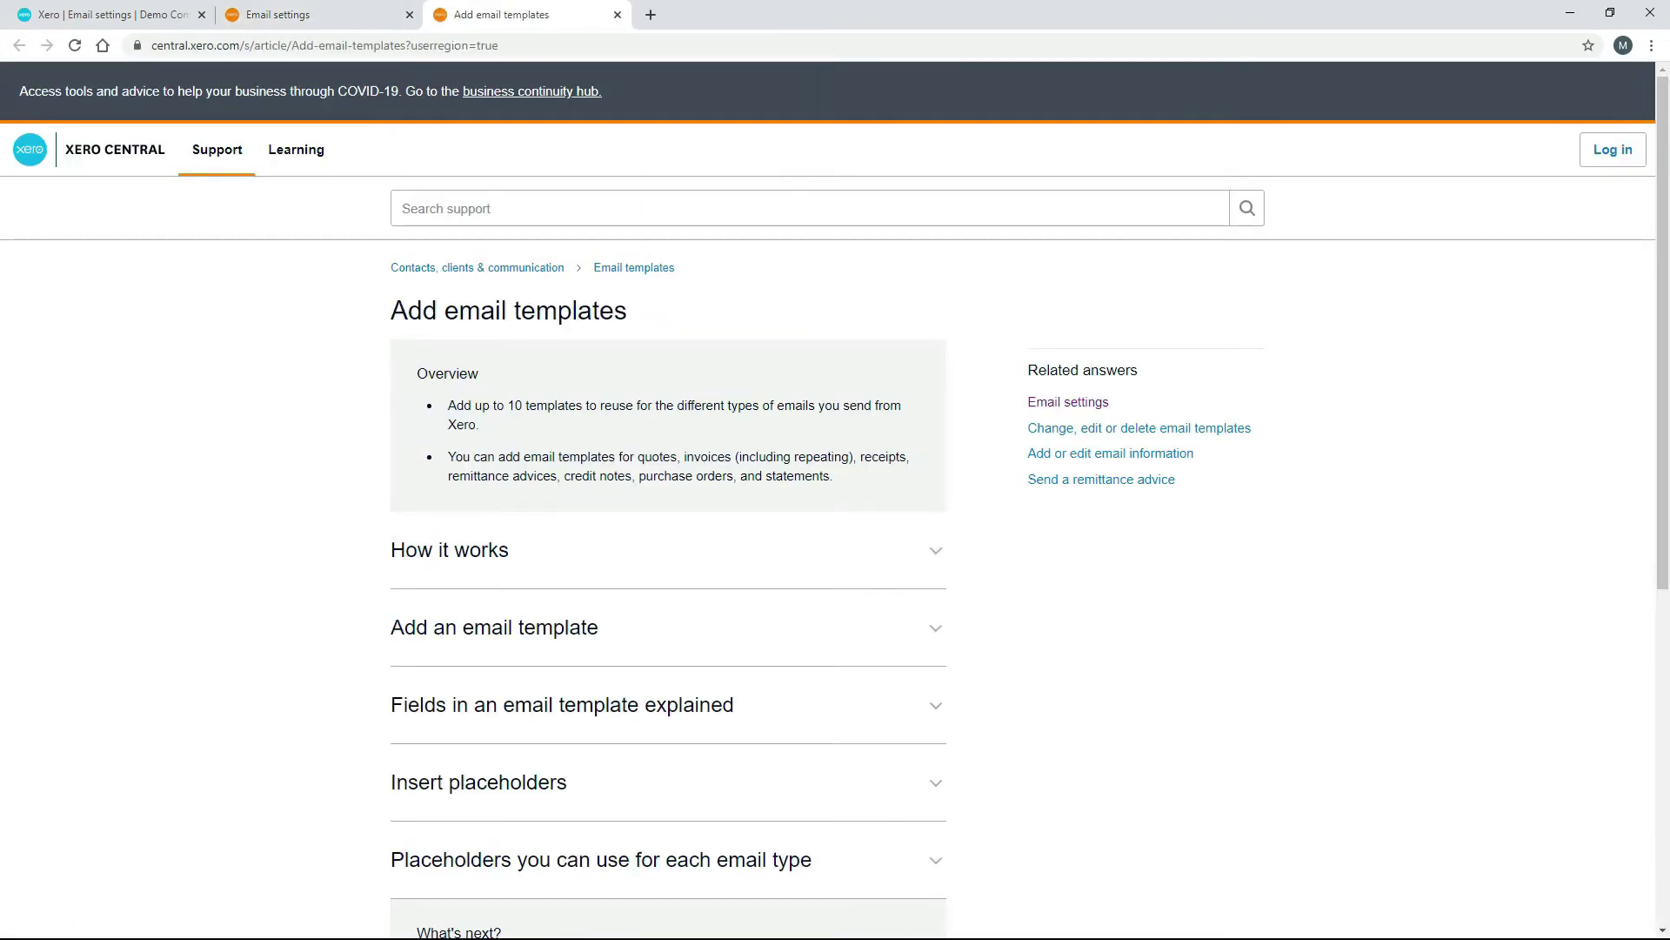
{"action": "left_click_drag", "start_coordinate": [1658, 480], "coordinate": [1659, 736]}
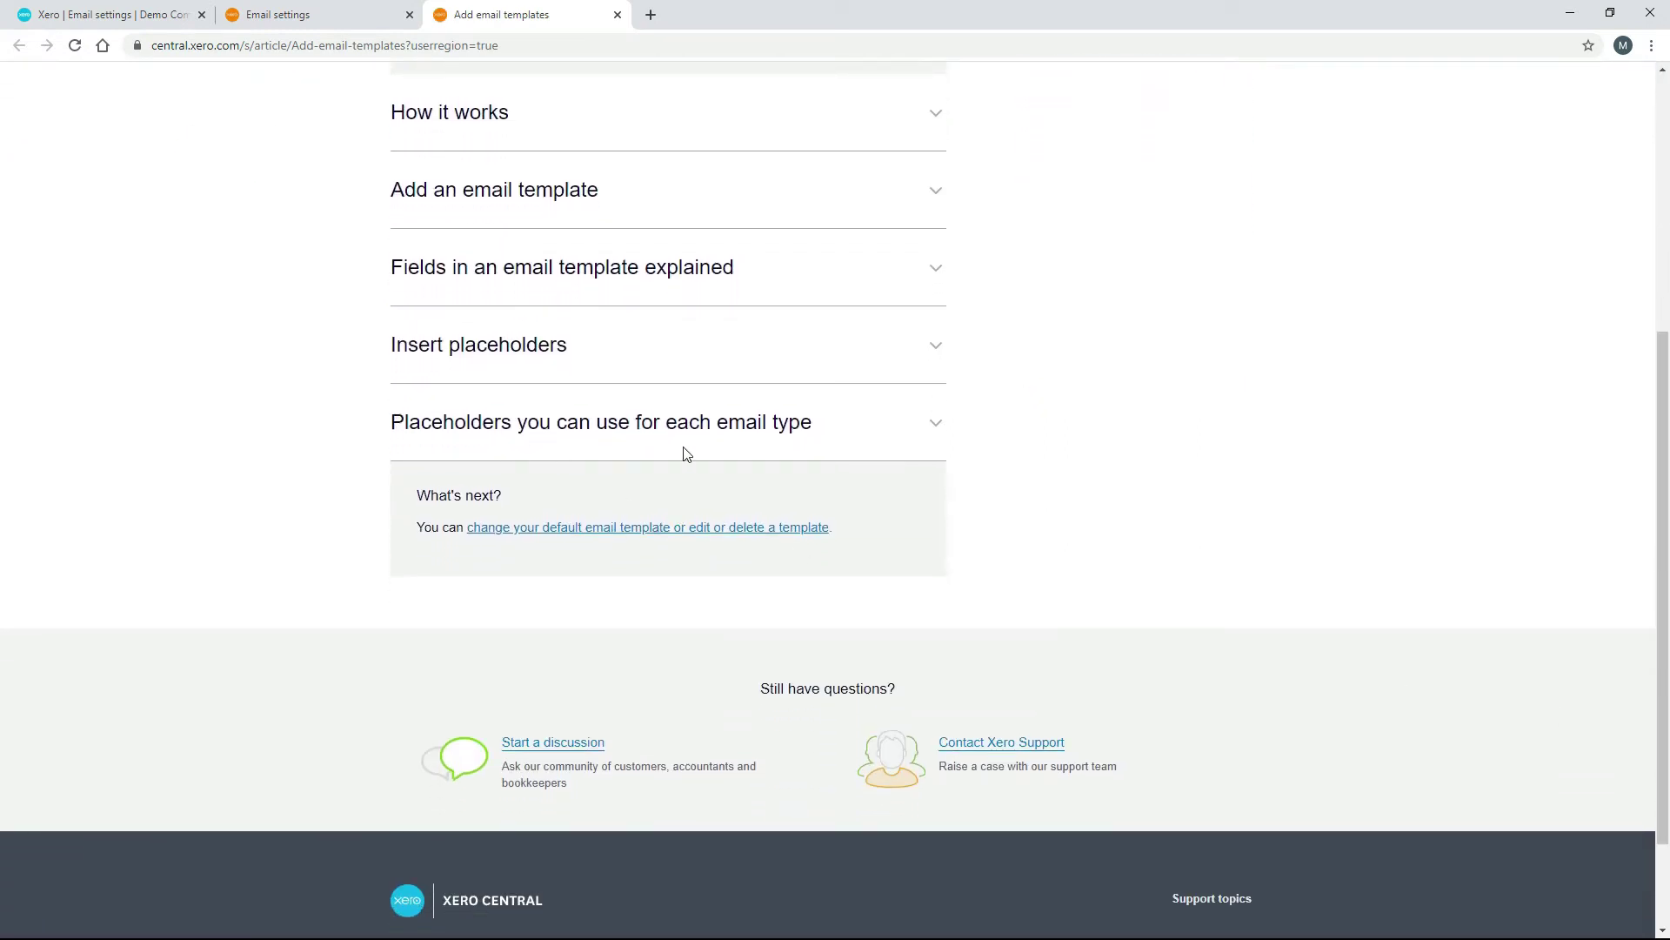
Read the help article's section on placeholders for each email type and return to the email settings.
{"action": "left_click", "coordinate": [937, 431]}
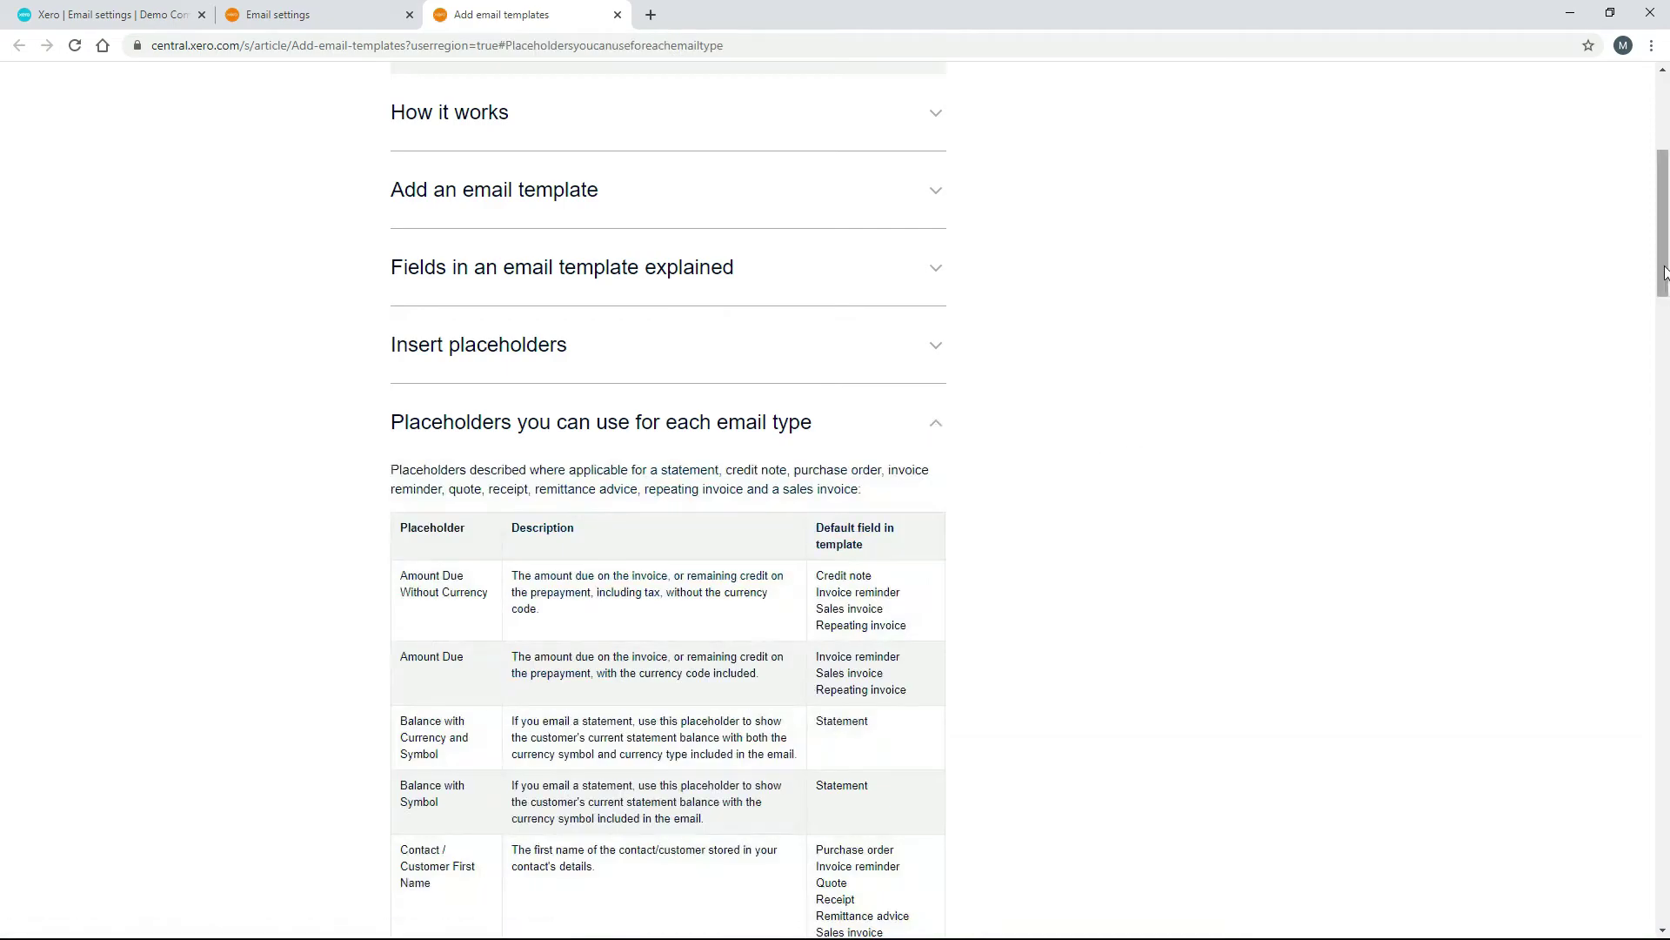
{"action": "left_click_drag", "start_coordinate": [1663, 273], "coordinate": [1642, 310]}
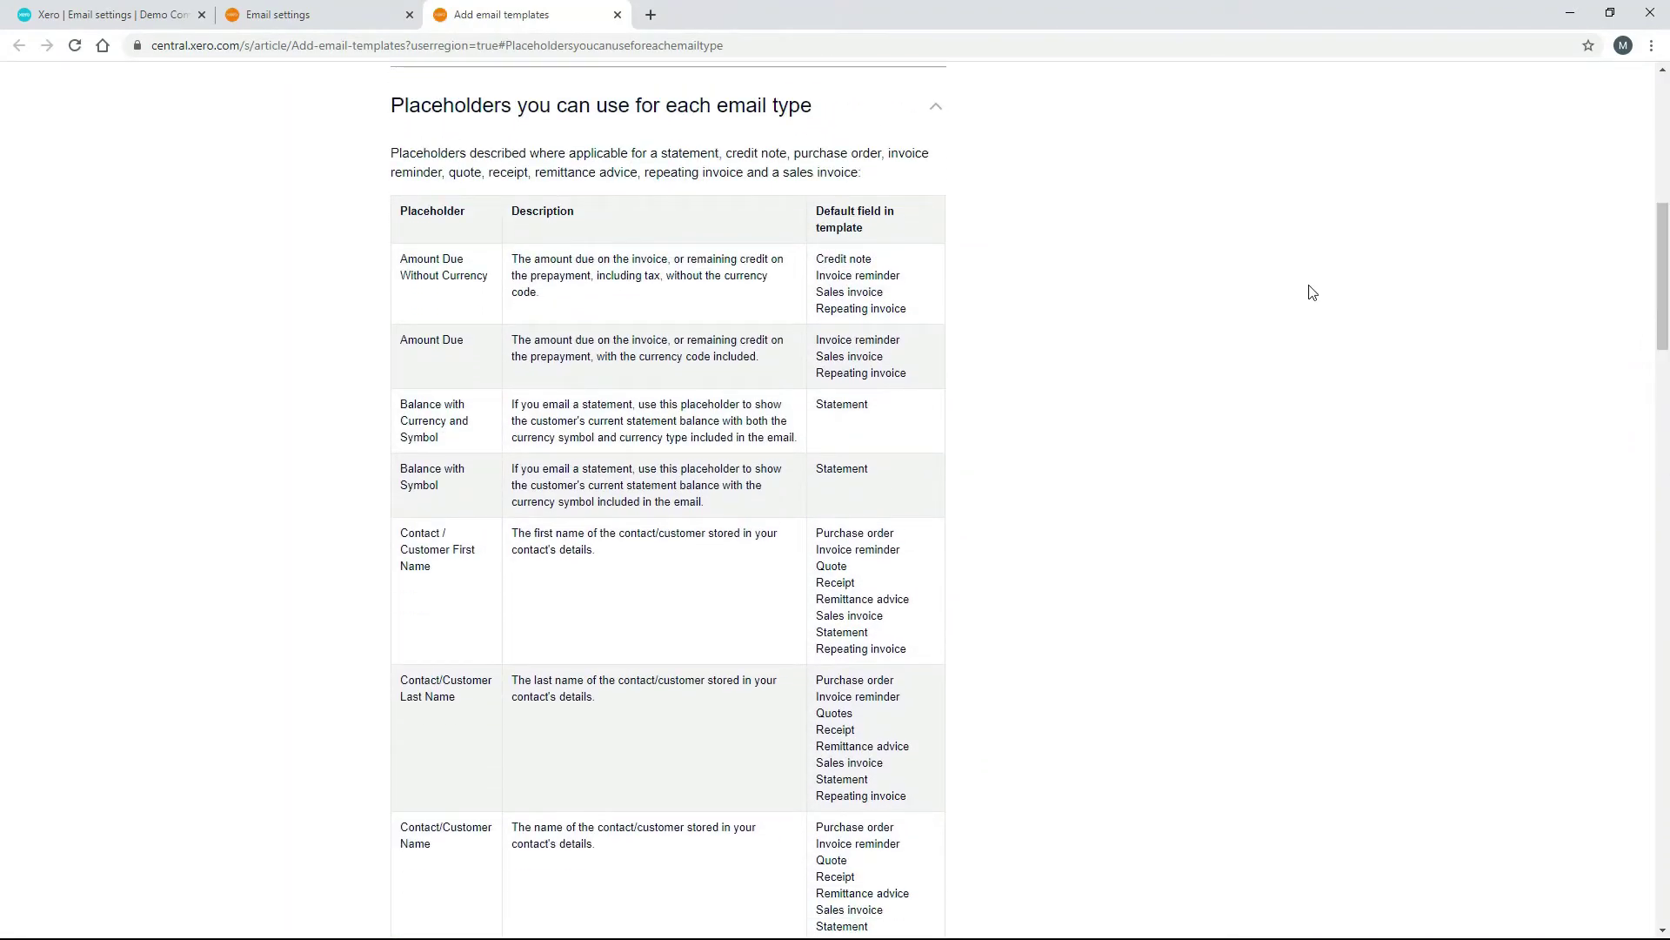
{"action": "left_click", "coordinate": [157, 16]}
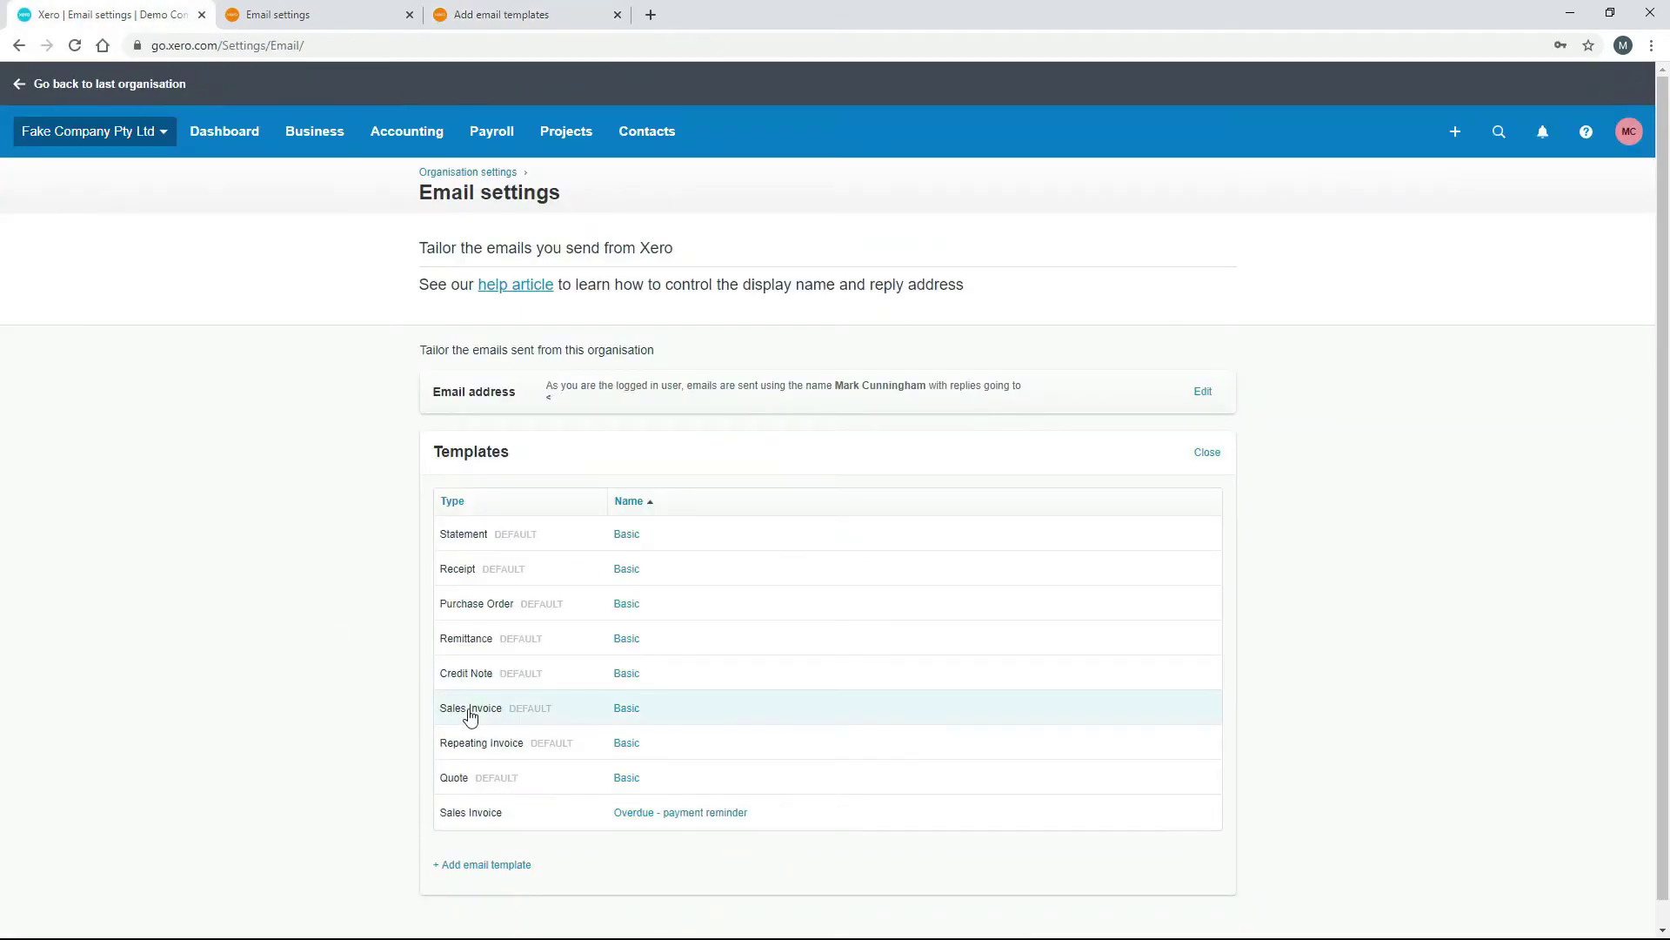
Open the default Basic sales invoice template and compare its message with the placeholder table in the help article.
{"action": "left_click", "coordinate": [627, 708]}
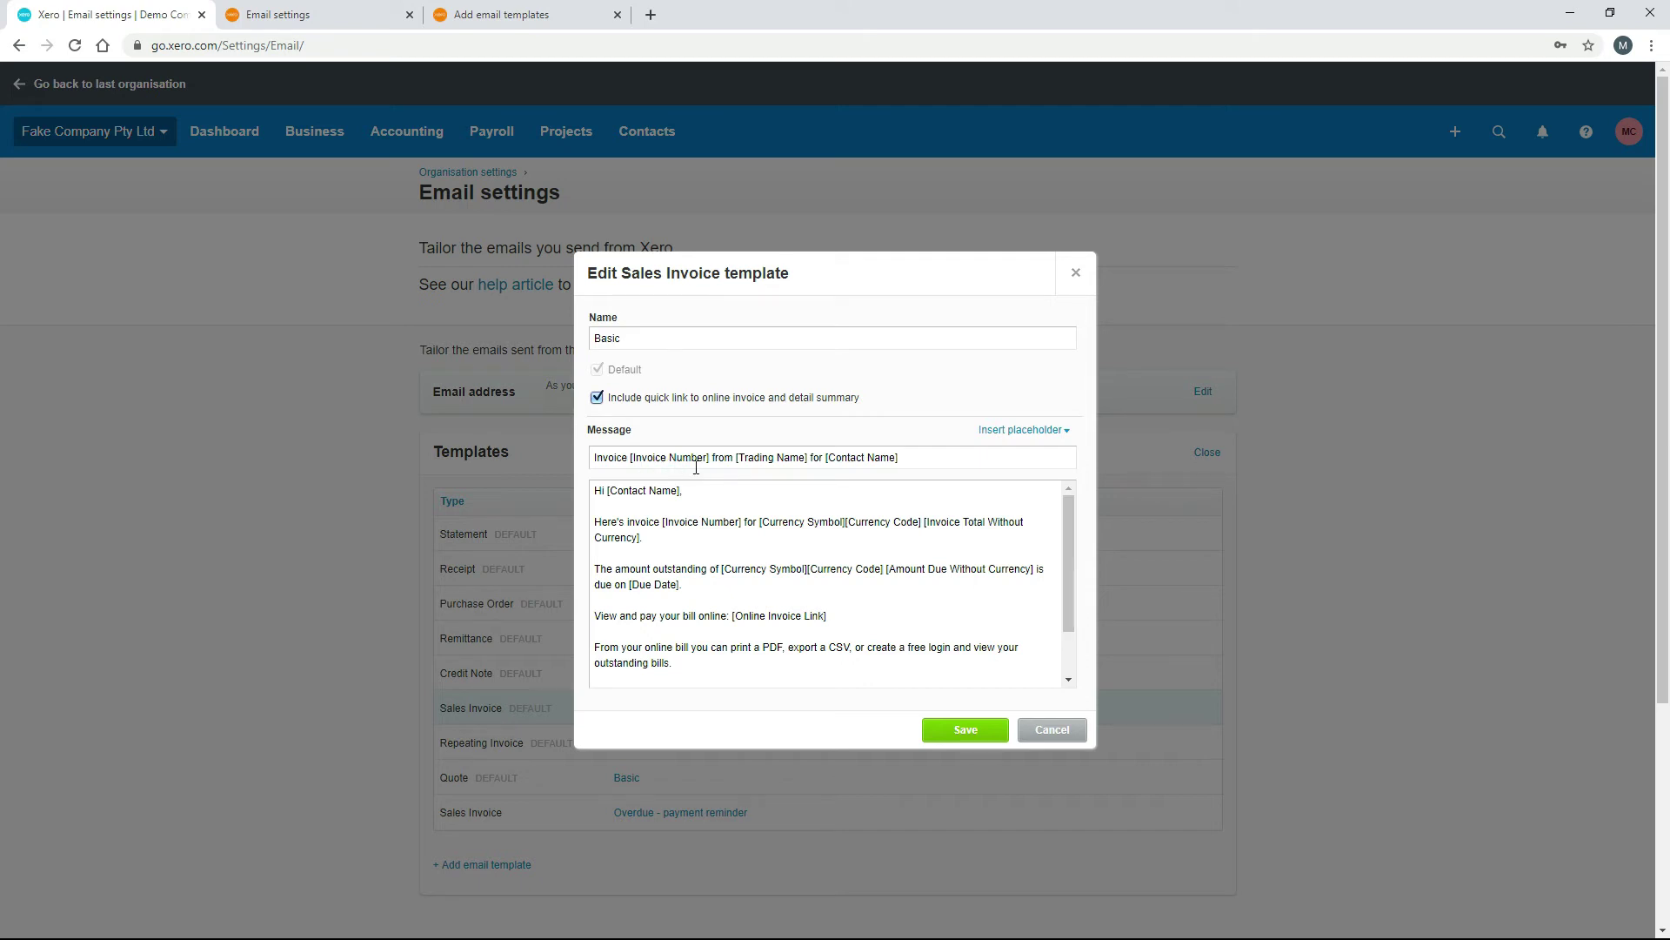
{"action": "left_click", "coordinate": [577, 18]}
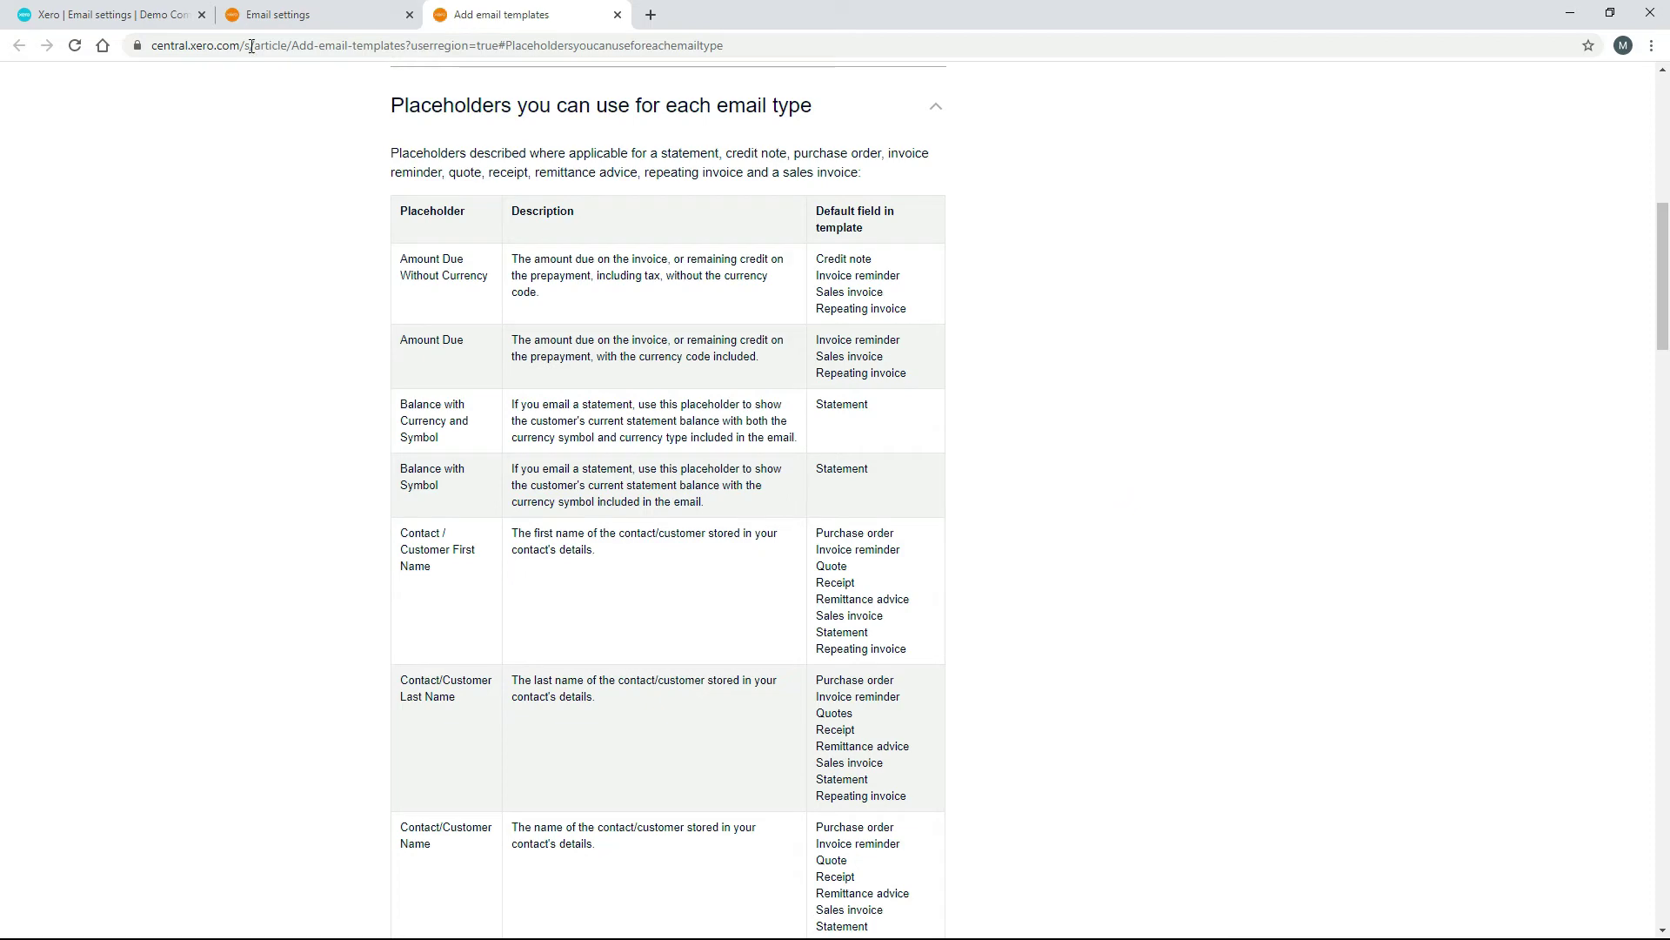
{"action": "left_click", "coordinate": [143, 9]}
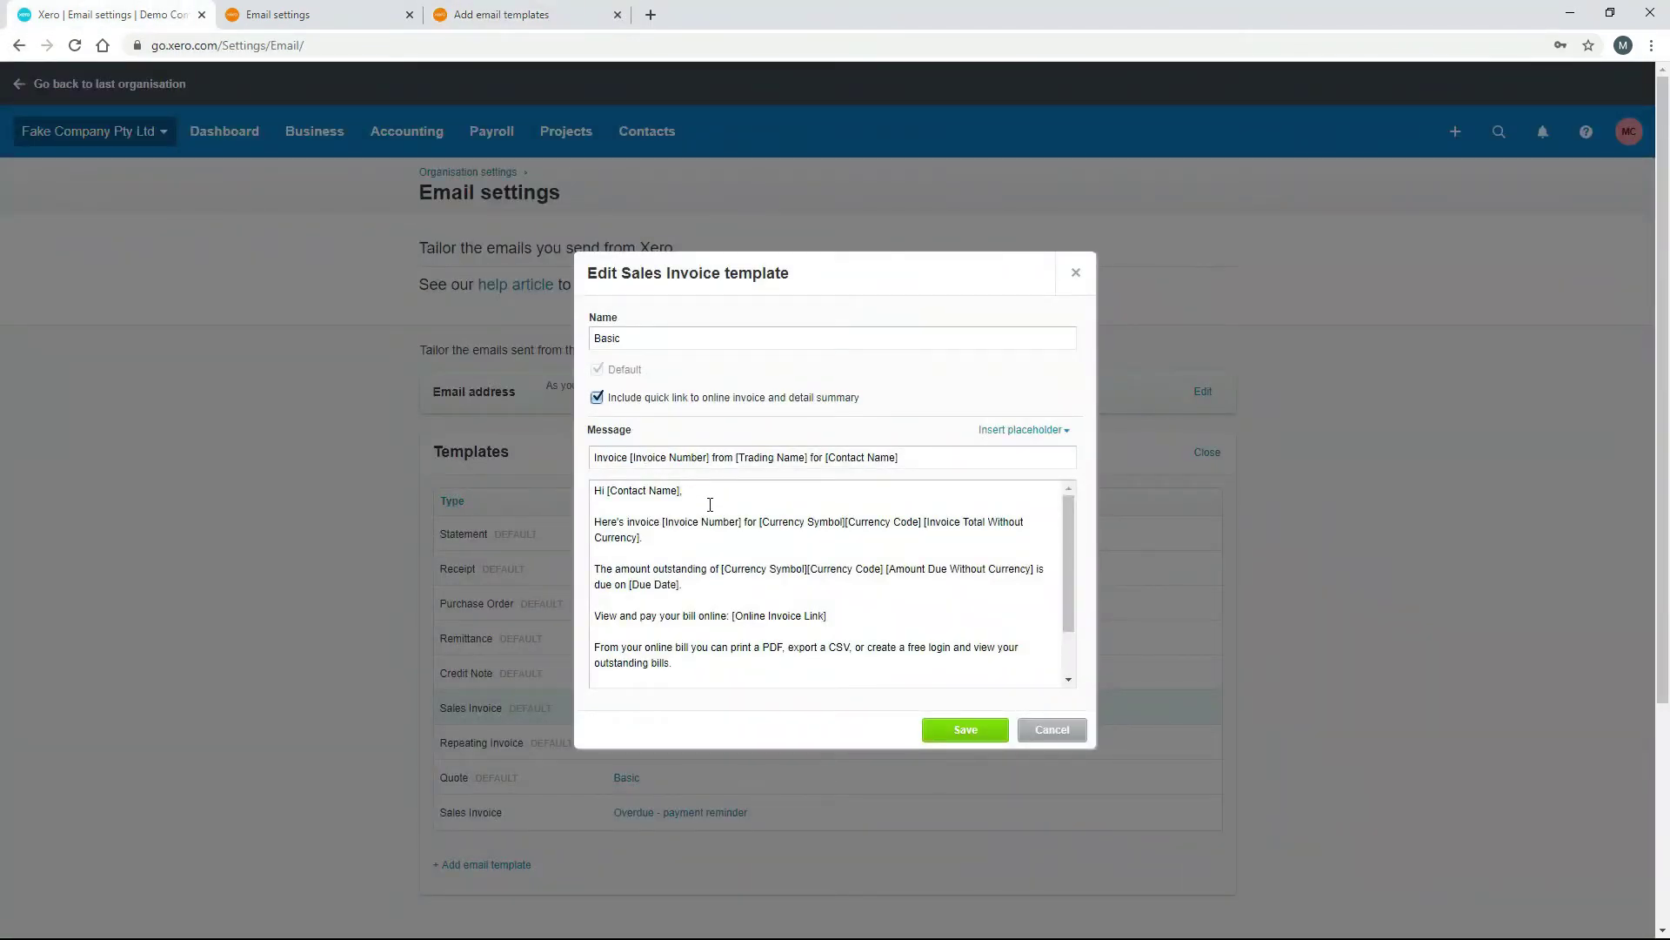
{"action": "left_click", "coordinate": [509, 13]}
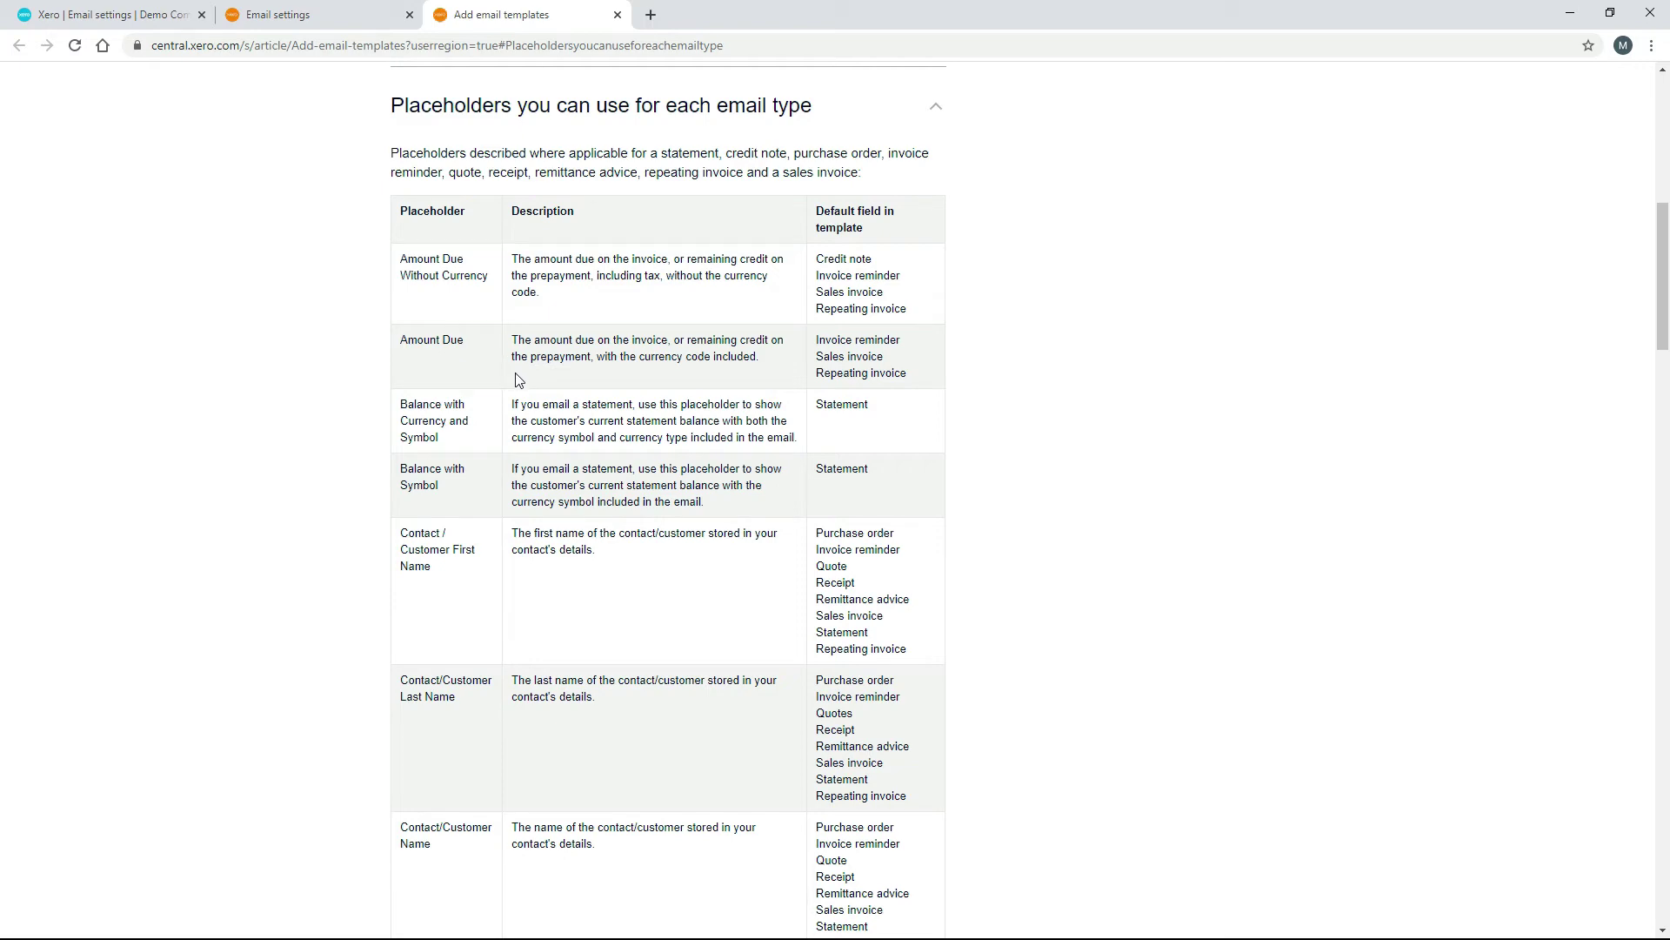
{"action": "key", "text": "ctrl+1"}
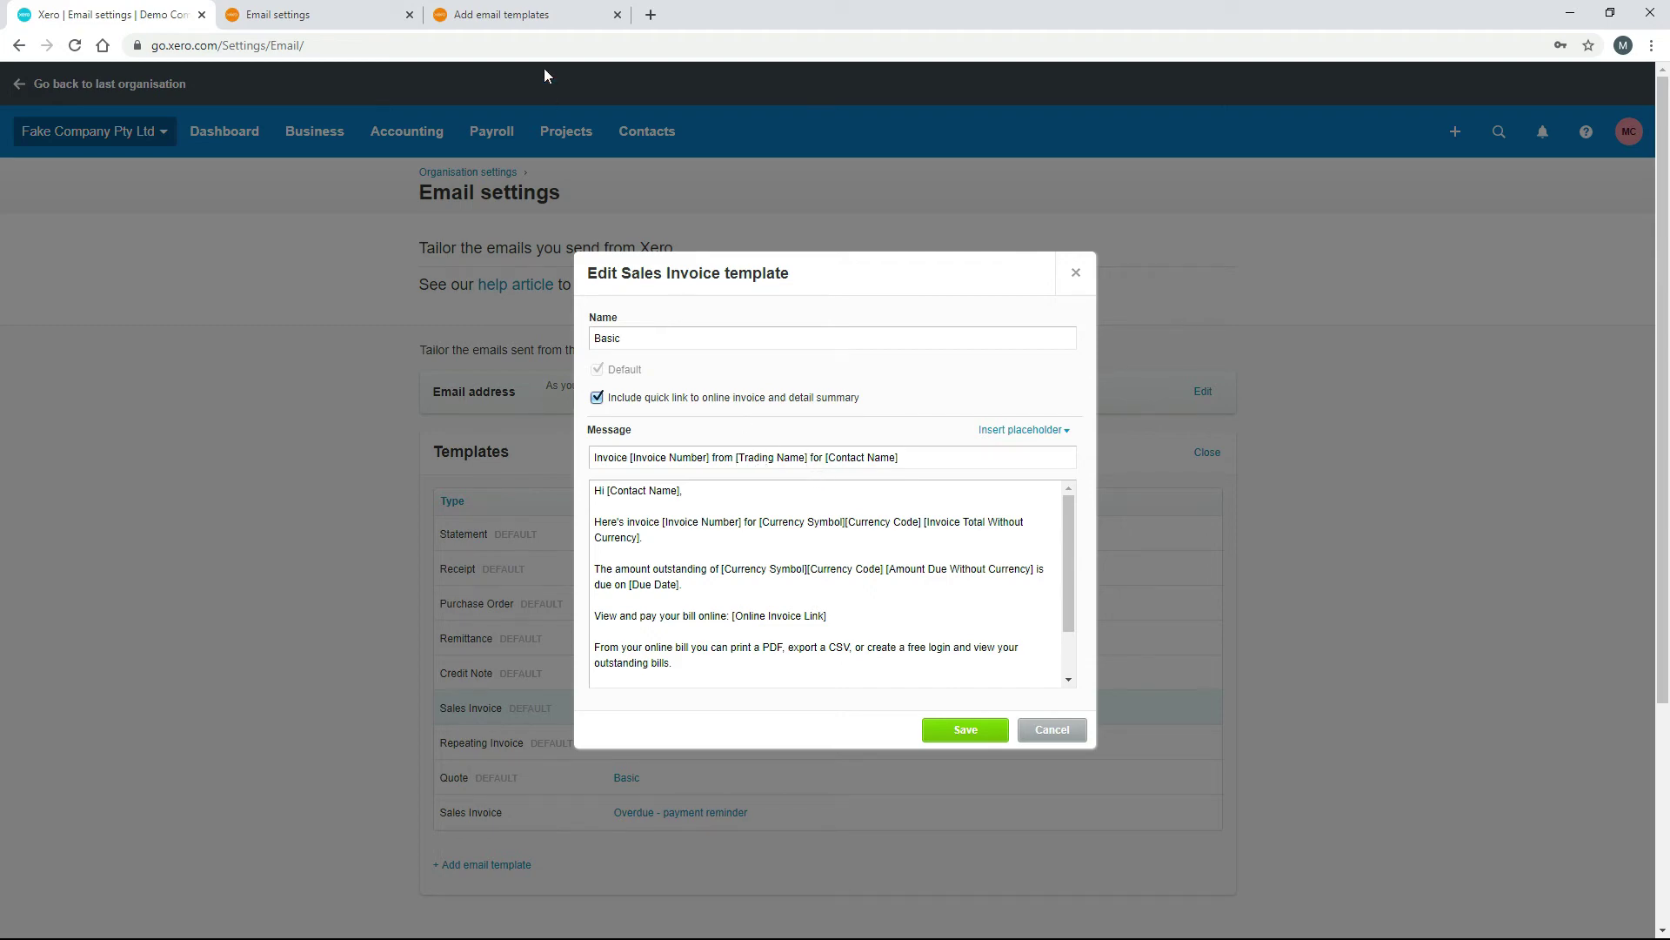
{"action": "left_click", "coordinate": [546, 15]}
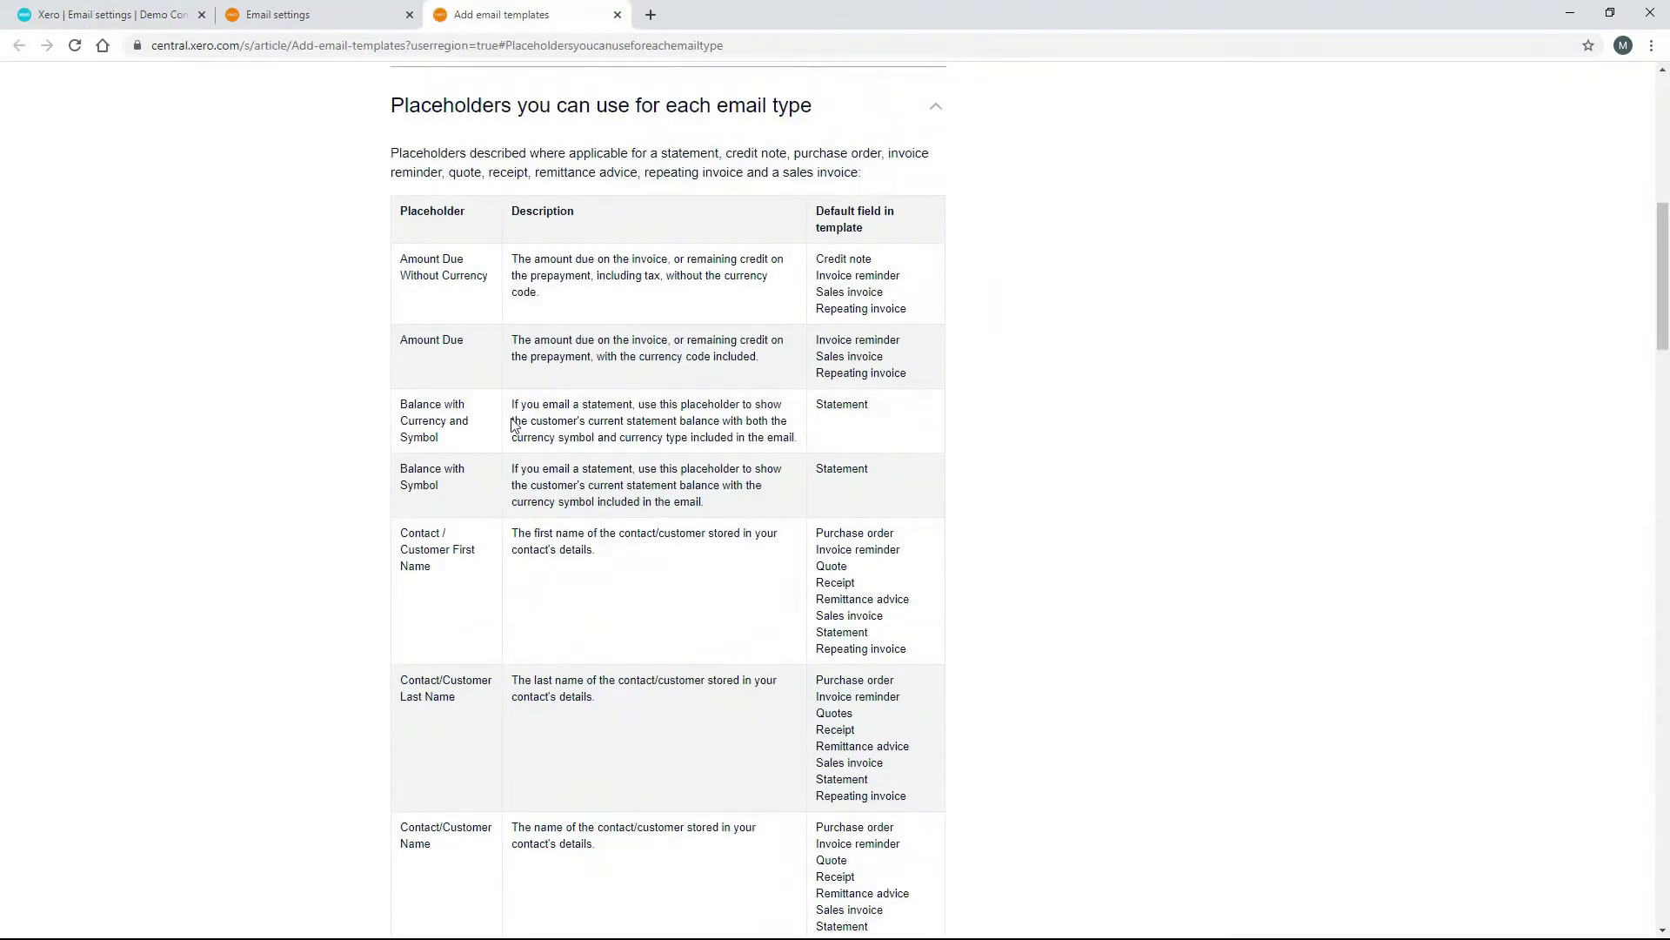
{"action": "left_click", "coordinate": [122, 15]}
Review the sales invoice template's message through to its closing lines and close the template without saving.
{"action": "left_click_drag", "start_coordinate": [596, 491], "coordinate": [683, 711]}
{"action": "left_click", "coordinate": [683, 710]}
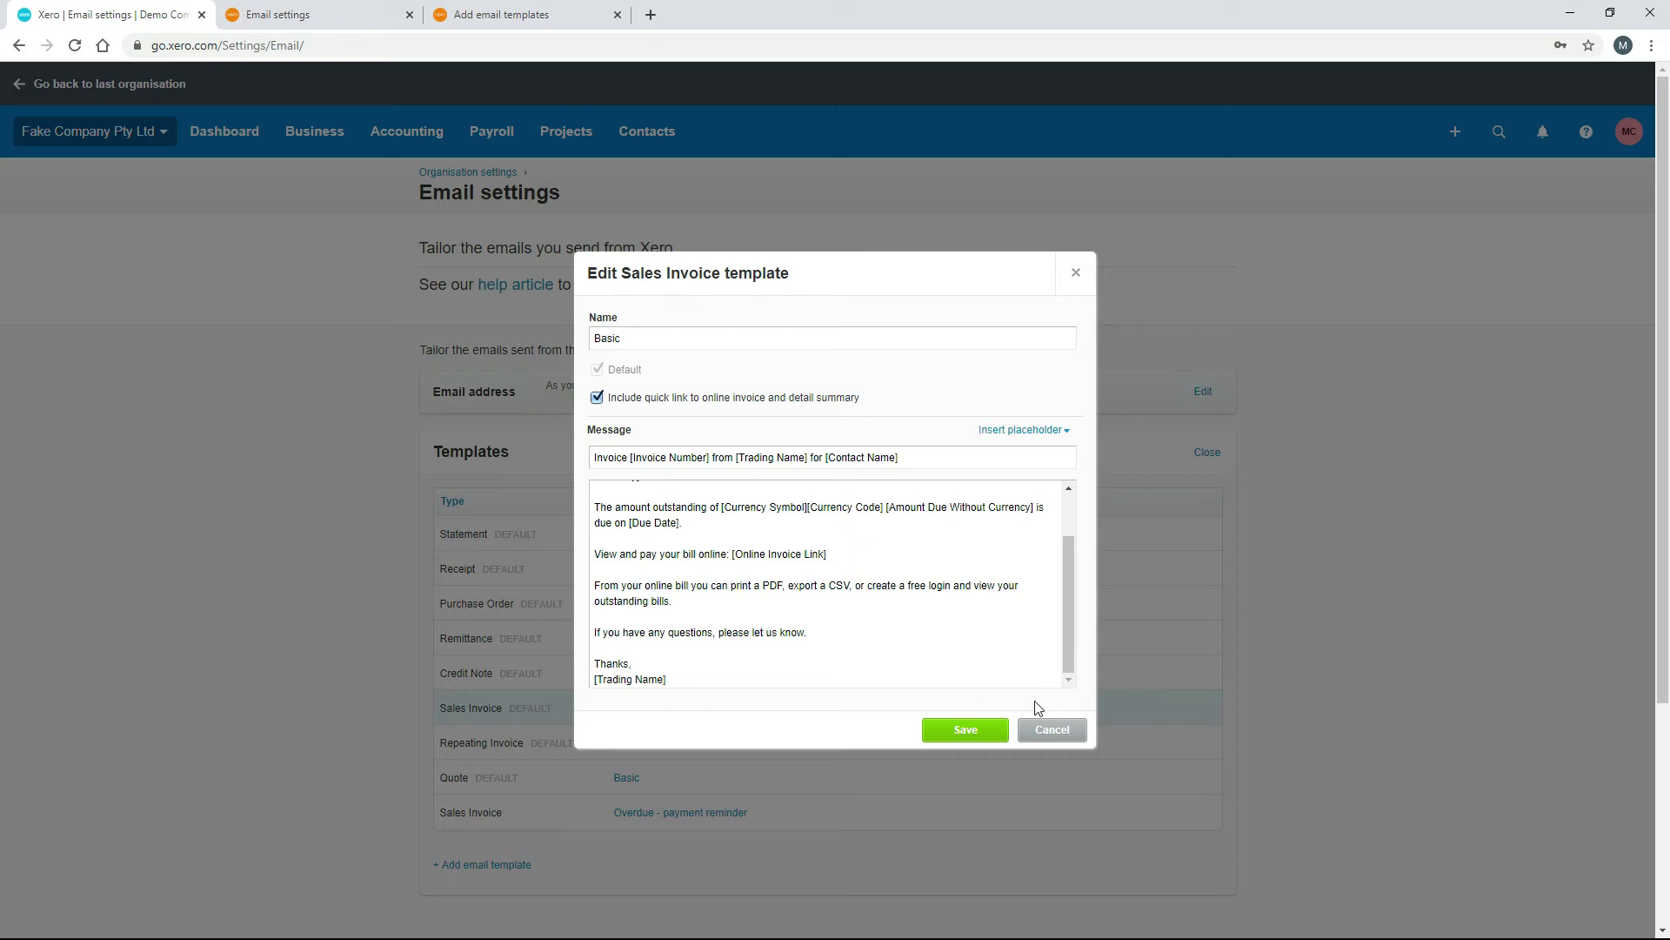
{"action": "left_click", "coordinate": [1052, 731]}
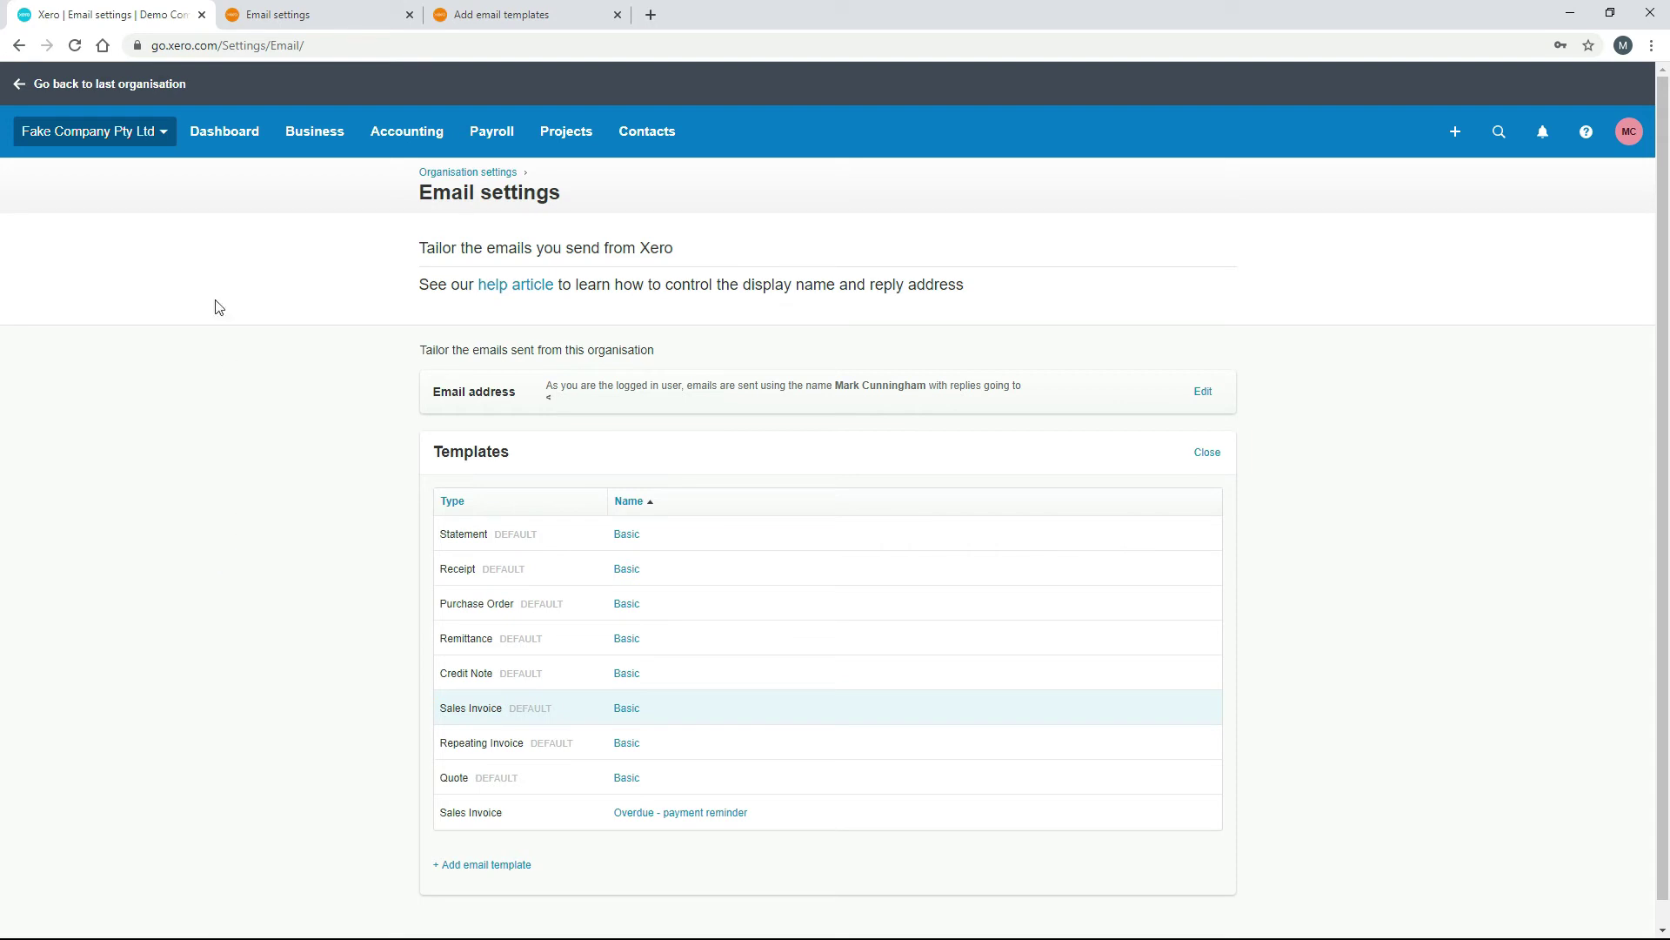
Open the tax rates from the advanced accounting settings of Fake Company Pty Ltd.
{"action": "left_click", "coordinate": [153, 142]}
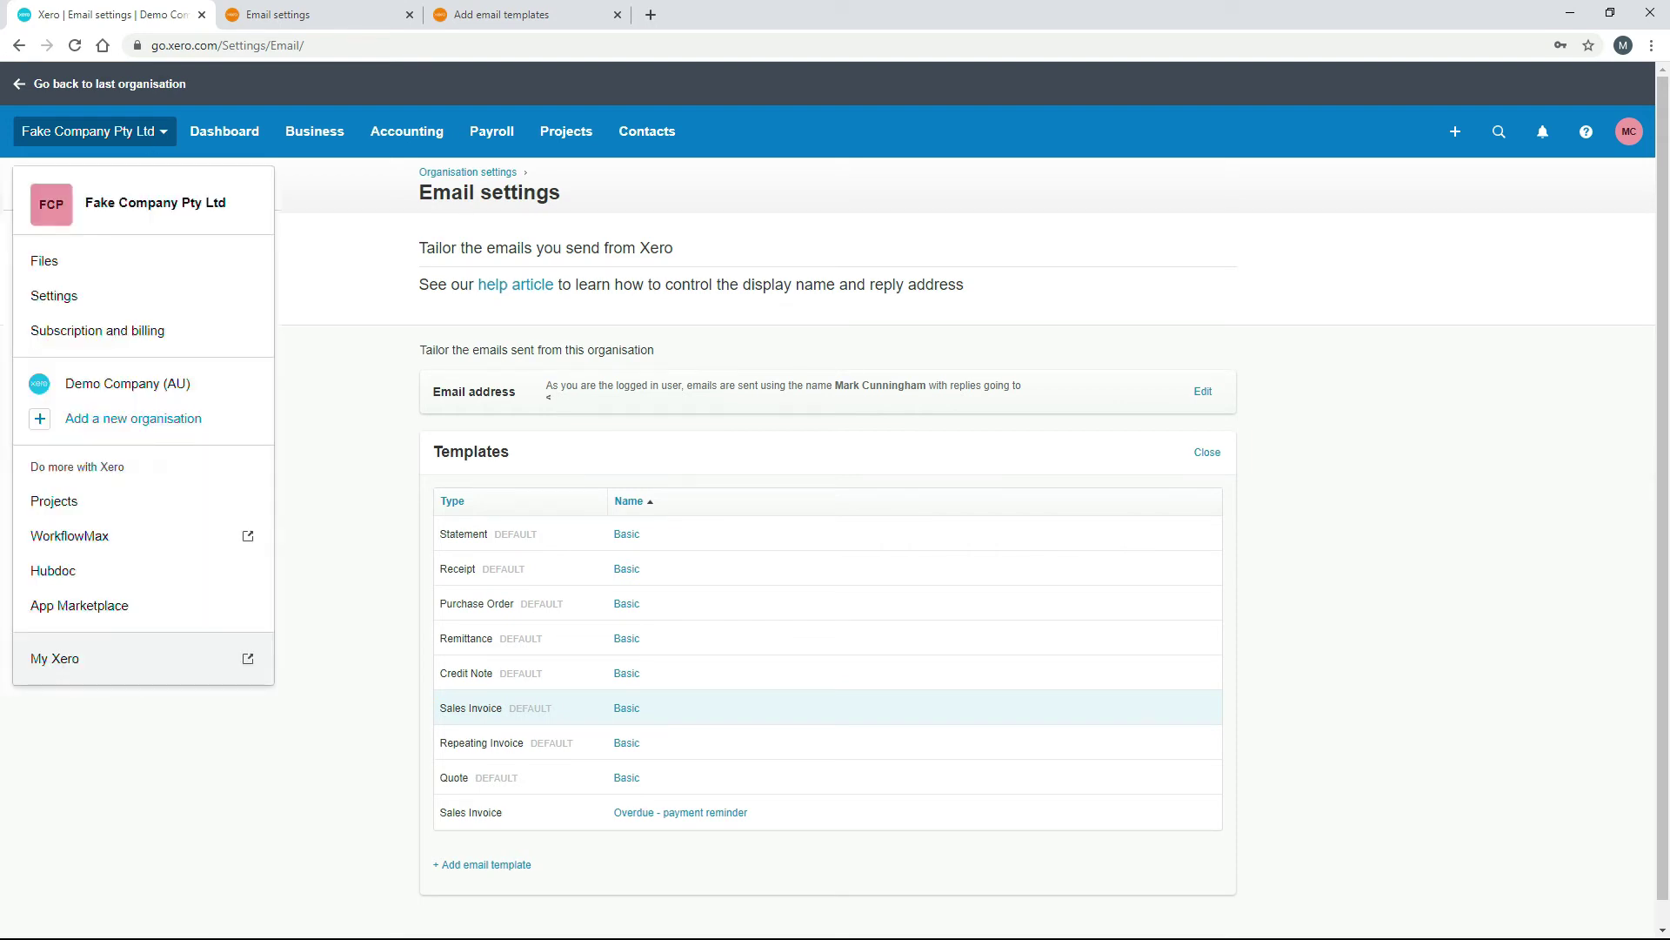
{"action": "left_click", "coordinate": [54, 296]}
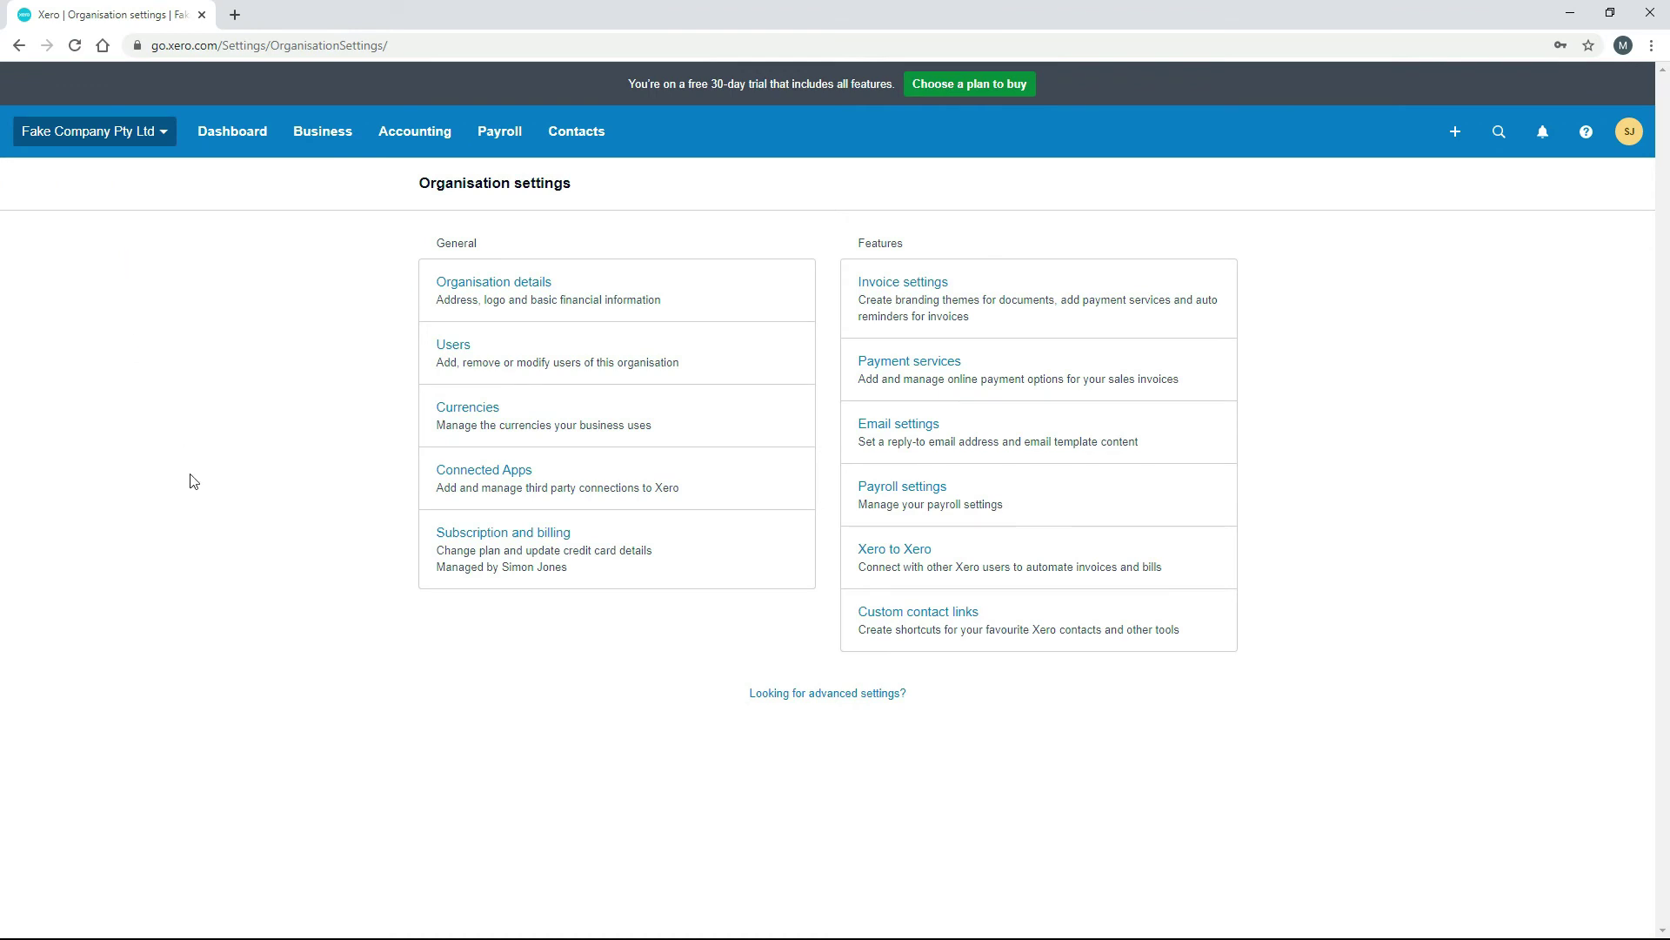
{"action": "left_click", "coordinate": [852, 696]}
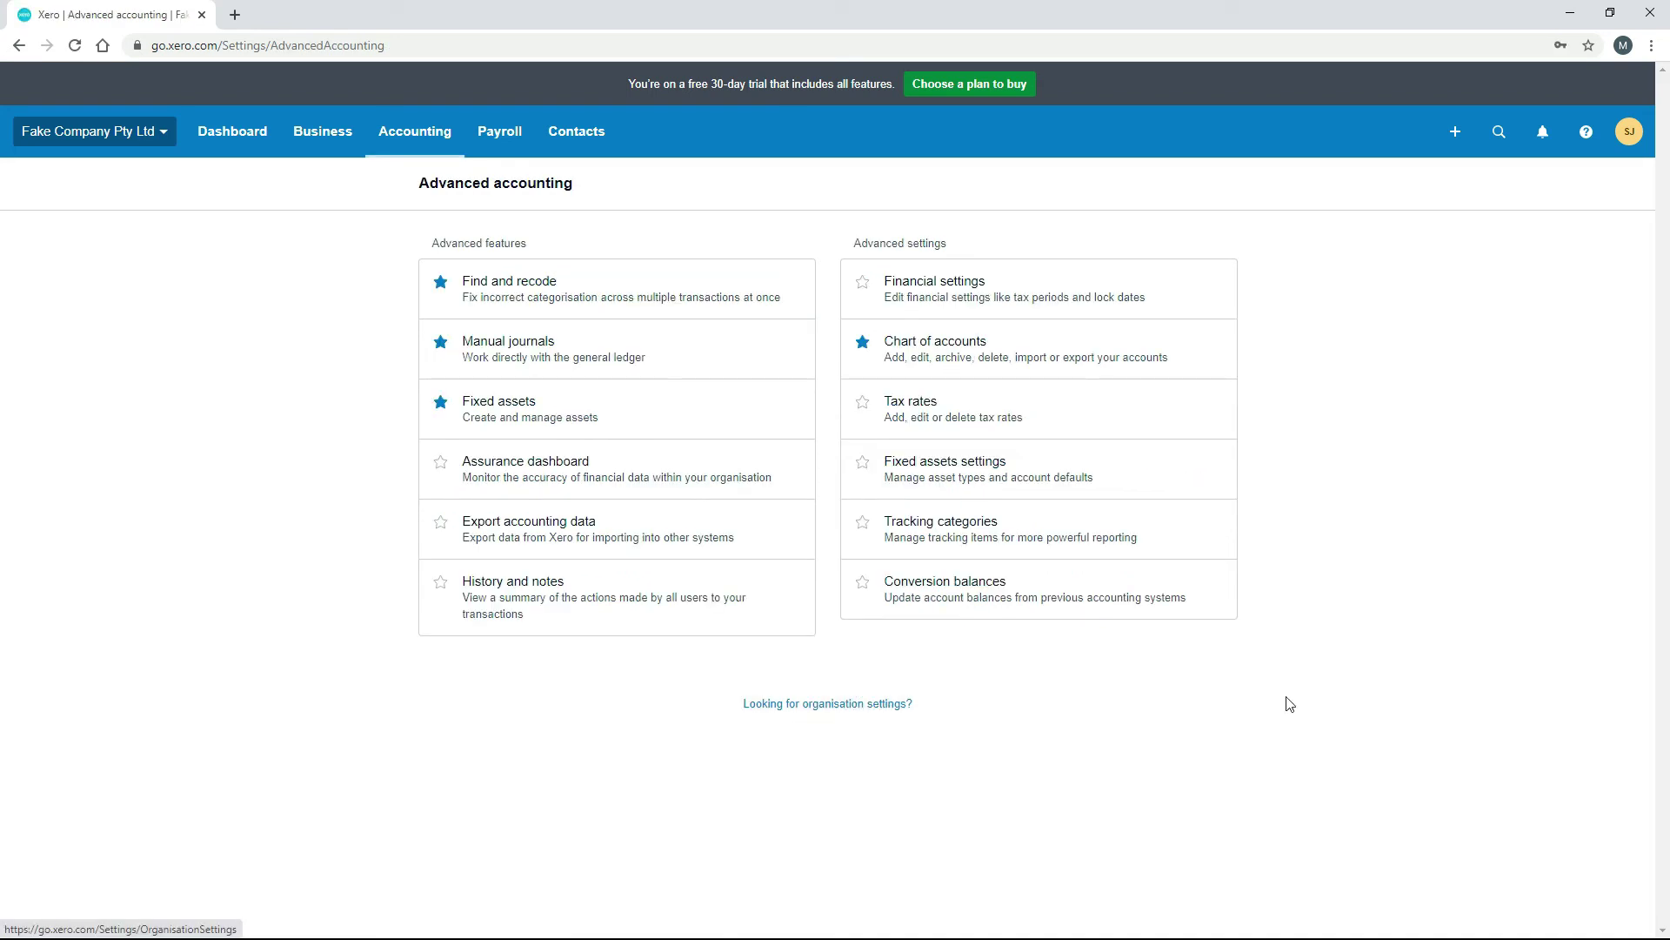
{"action": "left_click", "coordinate": [930, 411]}
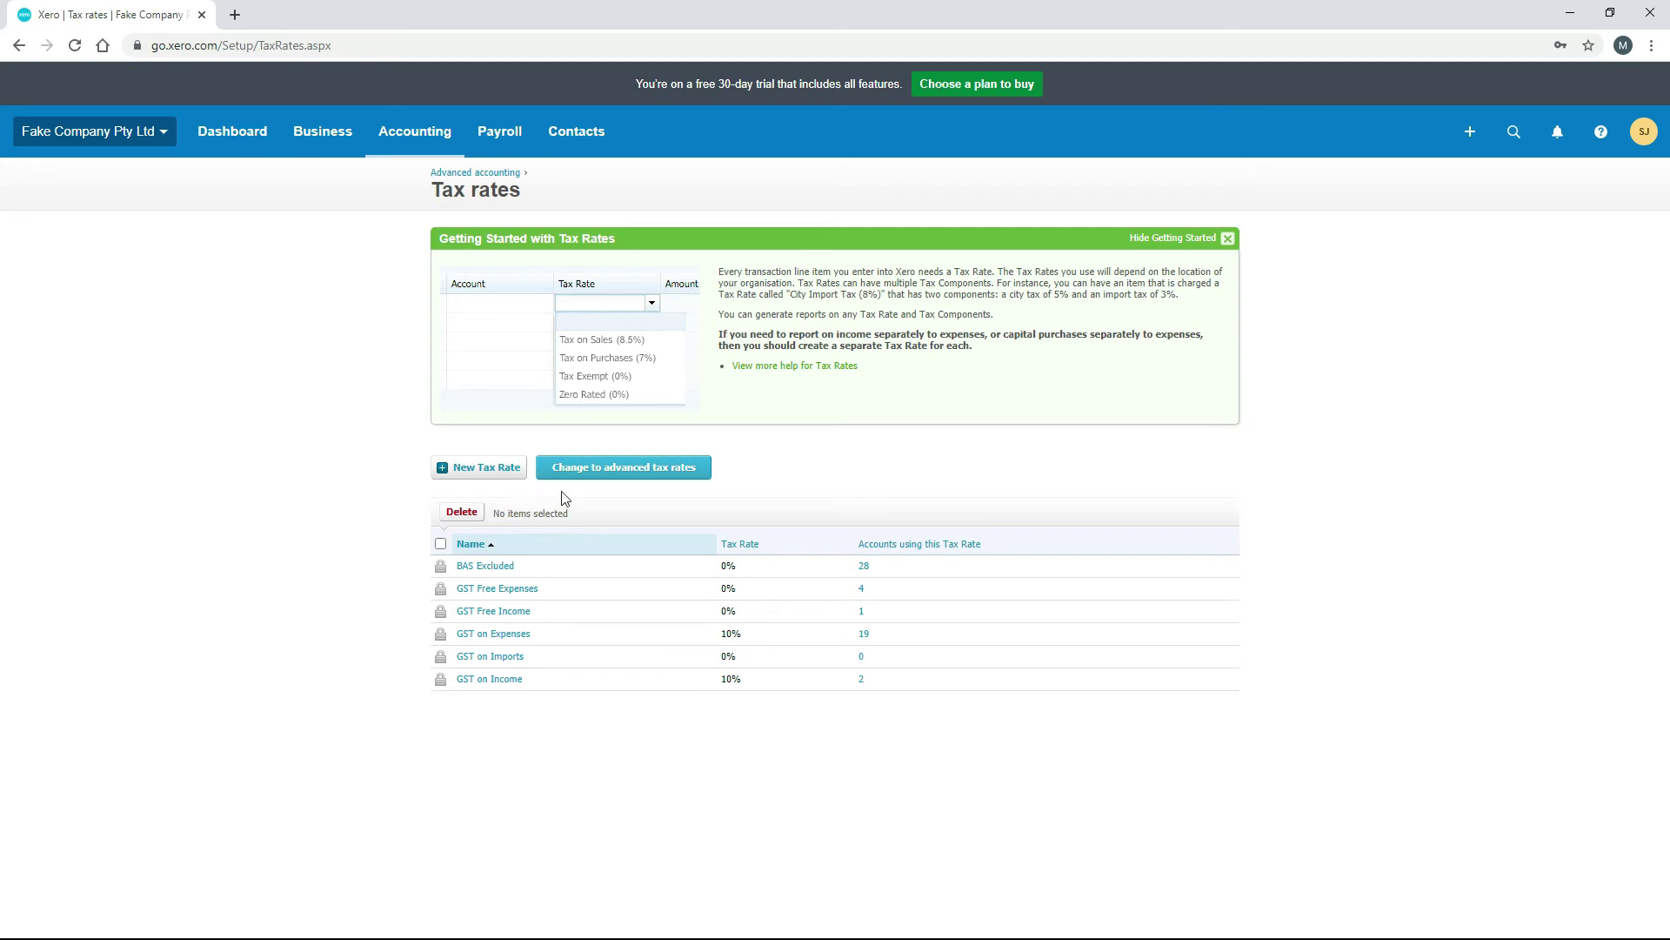
Change the organisation to advanced tax rates, look over the list, and change it back to basic tax rates.
{"action": "left_click", "coordinate": [637, 476]}
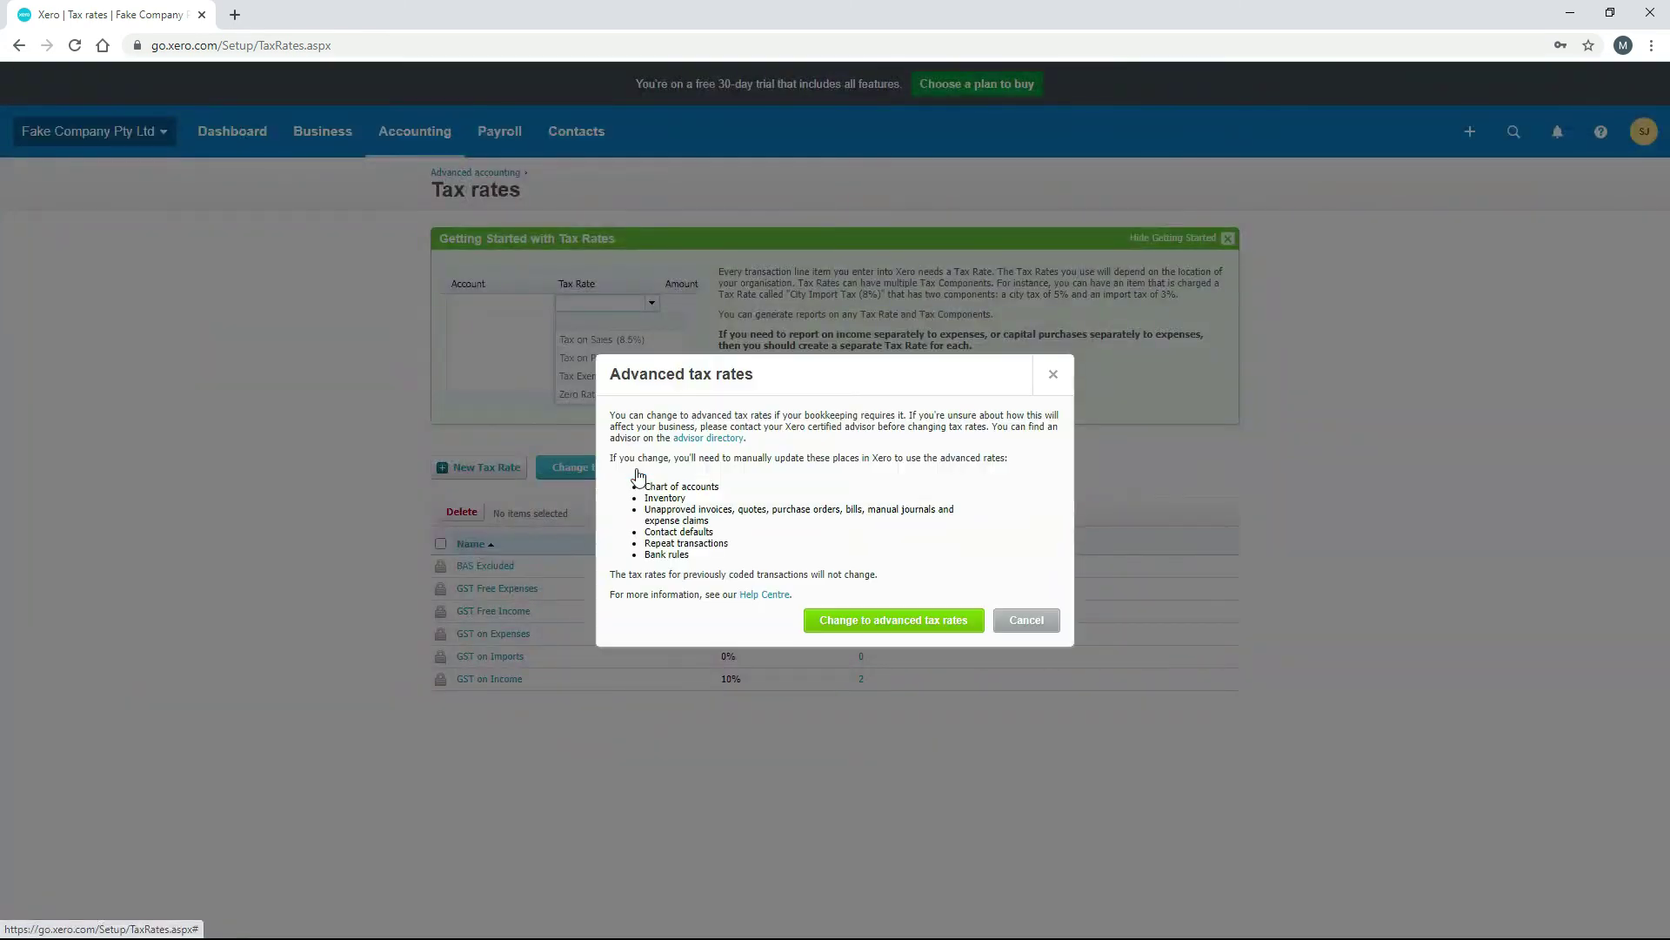
{"action": "left_click", "coordinate": [879, 620]}
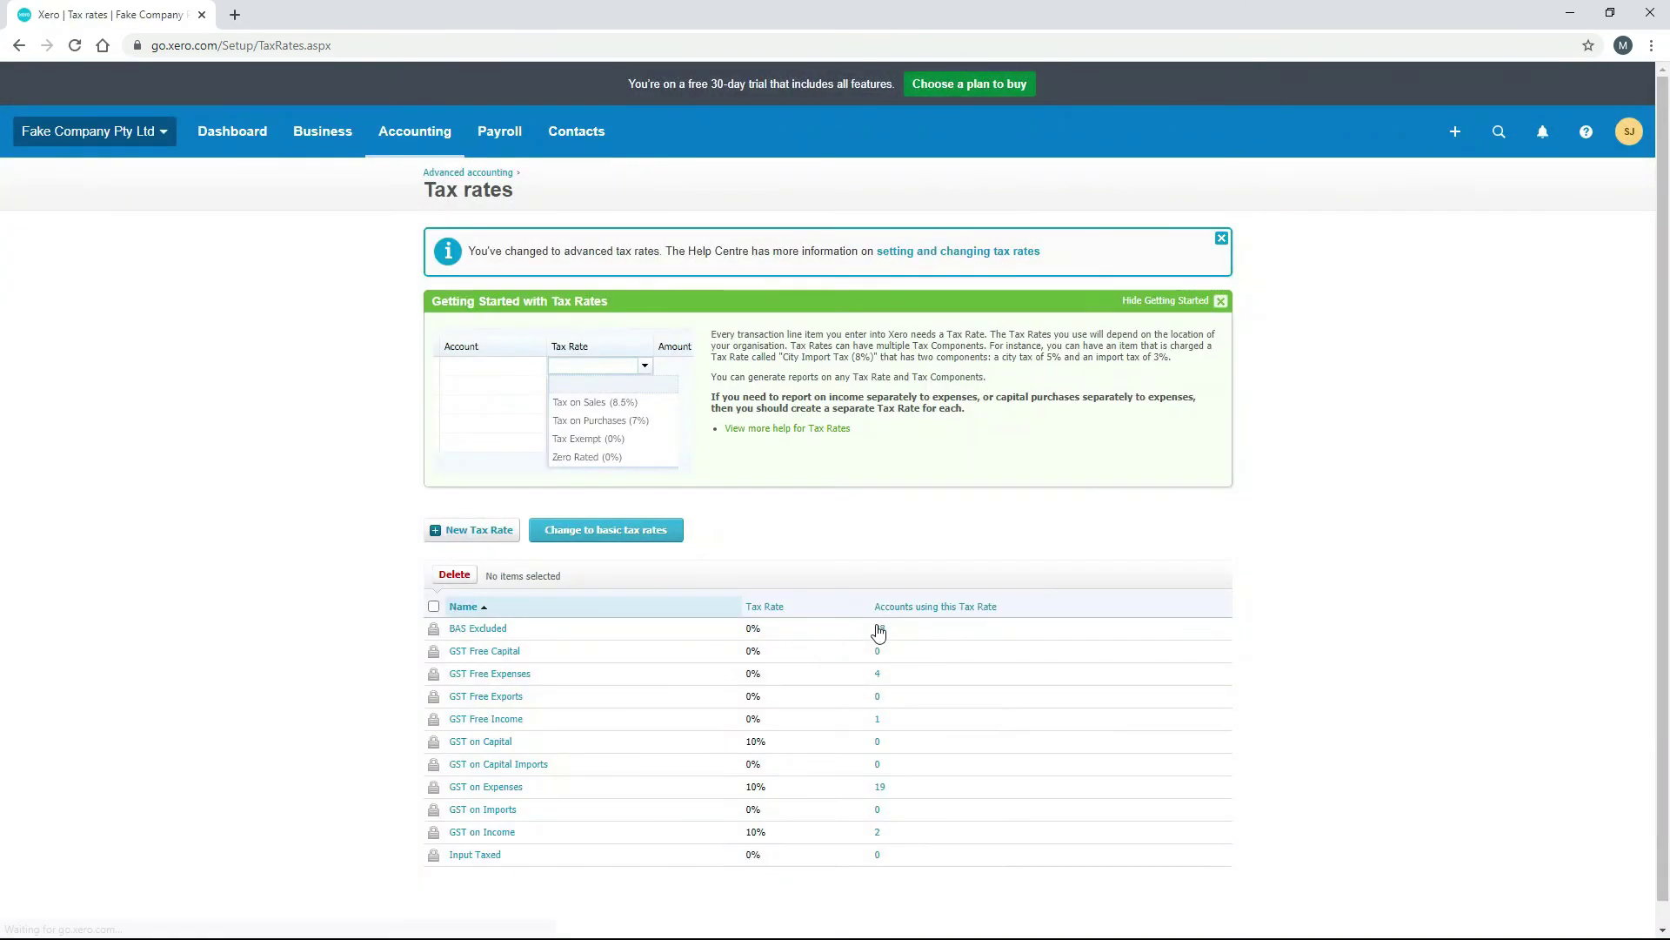
{"action": "scroll", "coordinate": [405, 532], "scroll_direction": "down", "scroll_amount": 1}
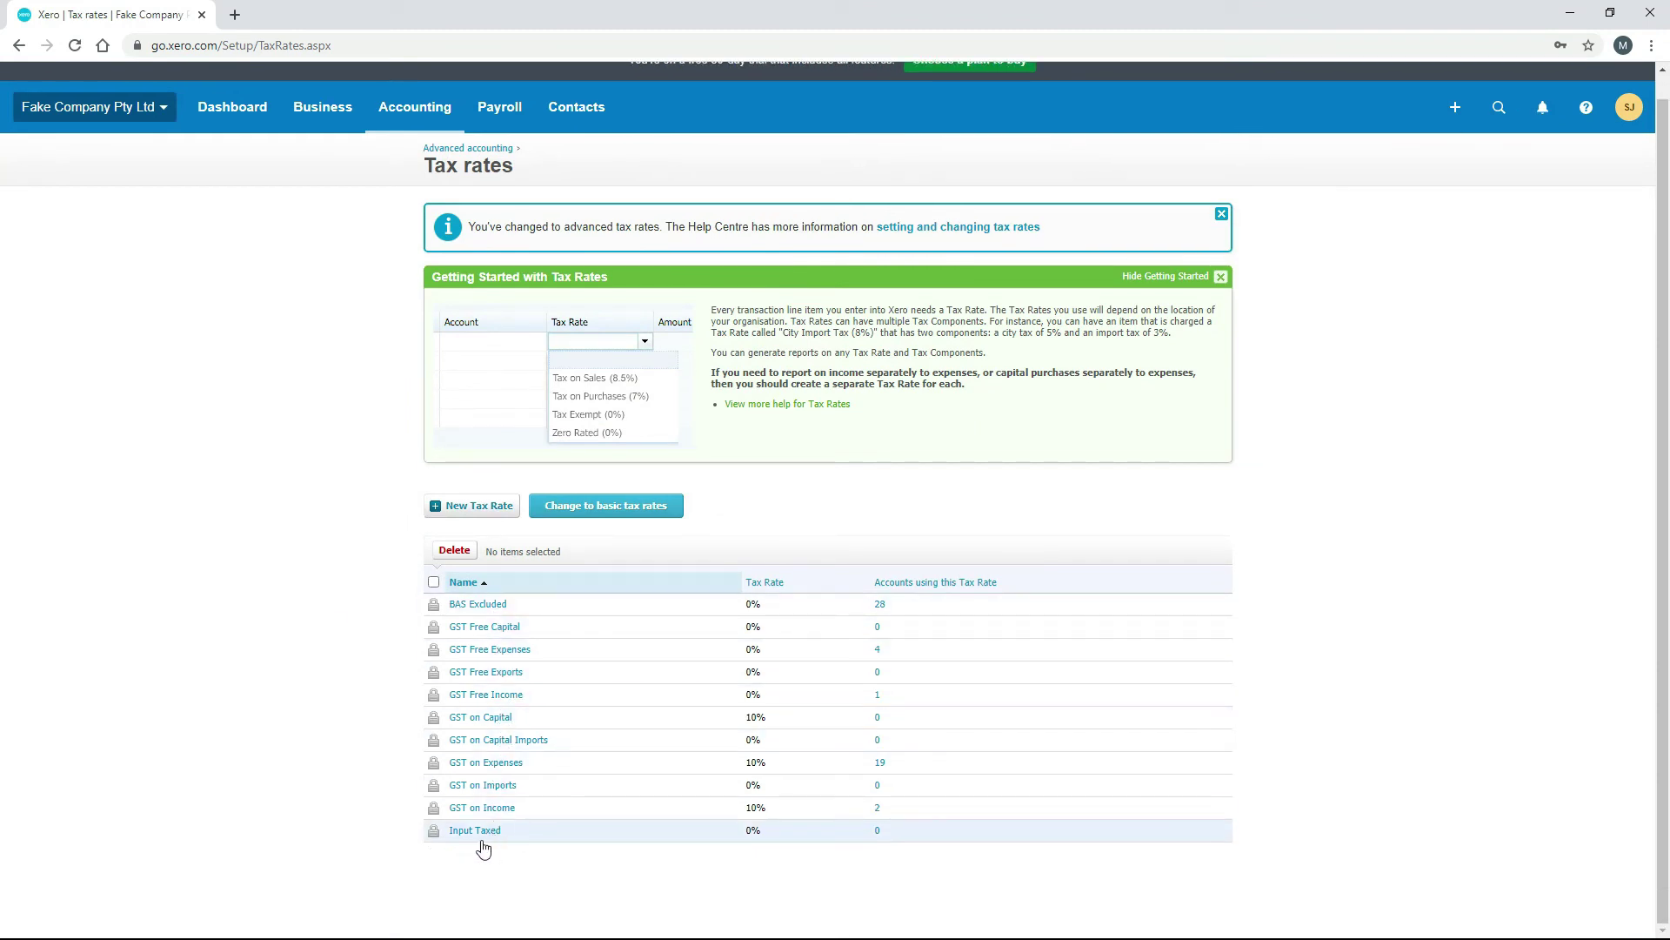
{"action": "left_click", "coordinate": [606, 508]}
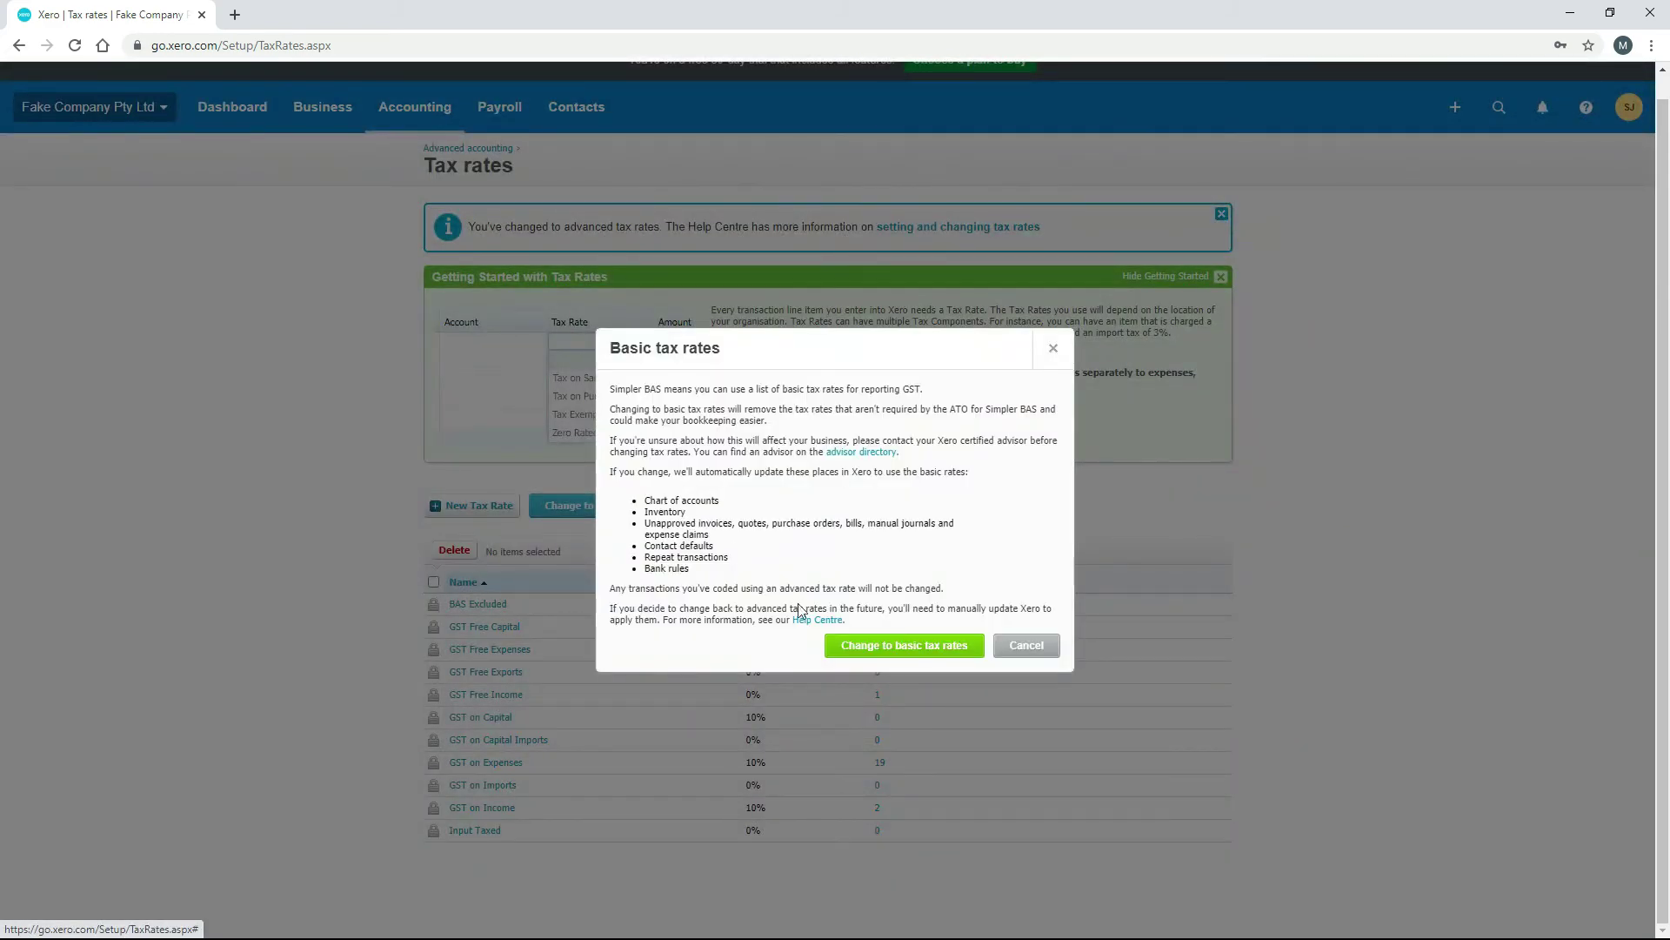
{"action": "left_click", "coordinate": [908, 656]}
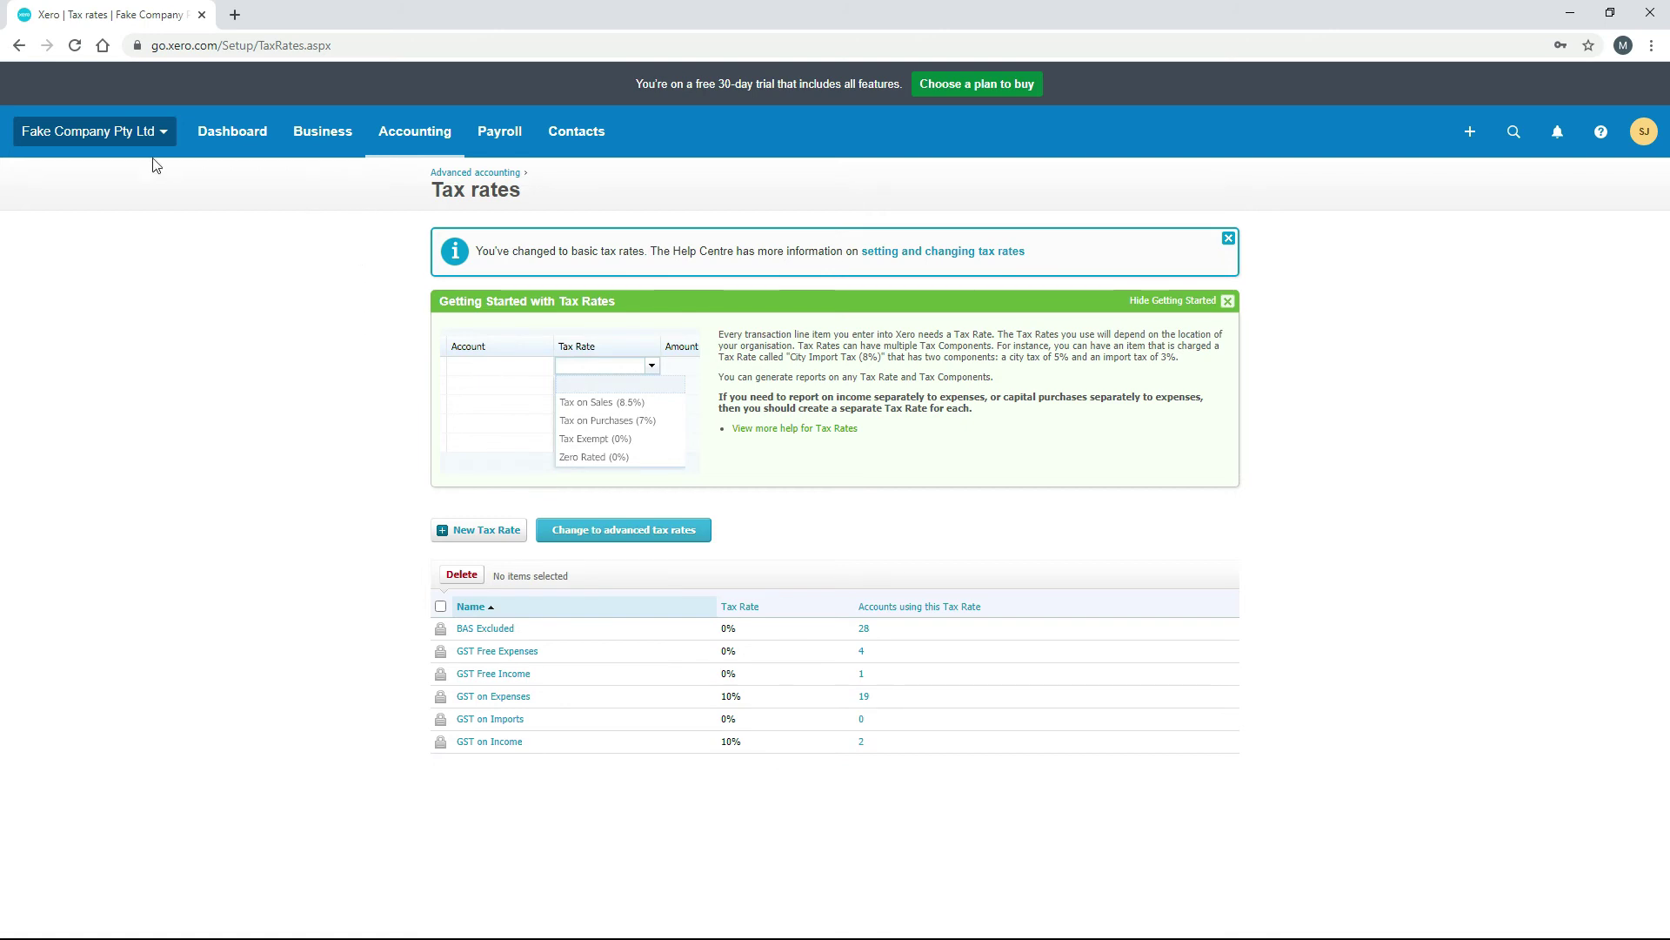
Open the organisation's financial settings from the advanced accounting settings.
{"action": "left_click", "coordinate": [150, 132]}
{"action": "left_click", "coordinate": [129, 304]}
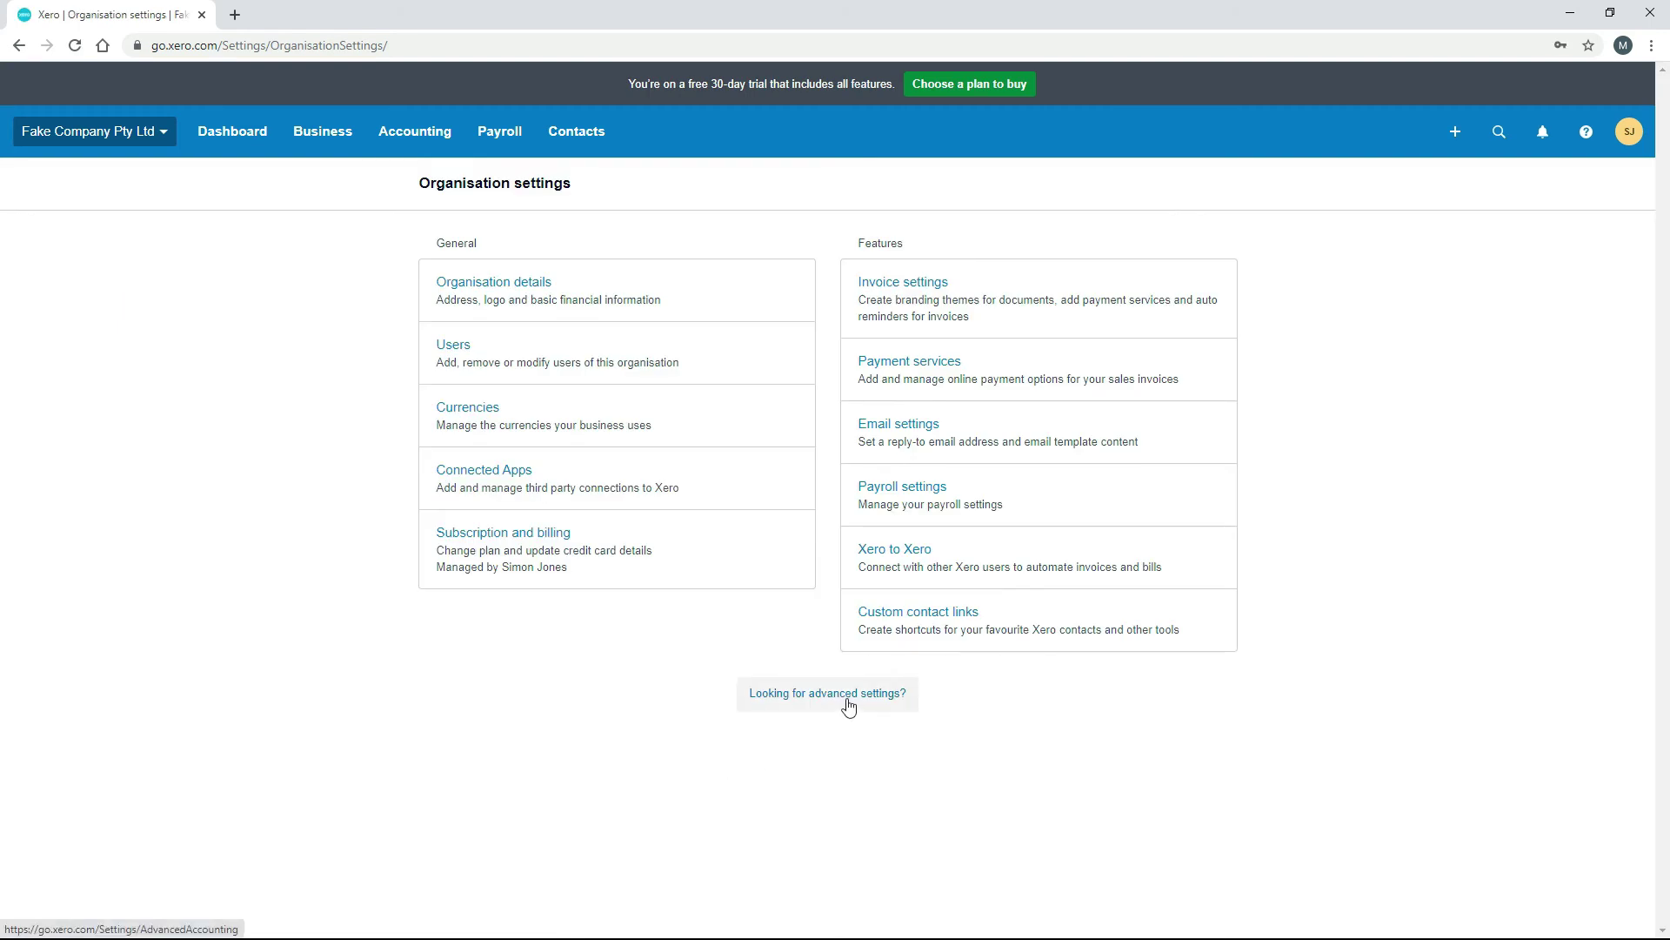
{"action": "left_click", "coordinate": [843, 696]}
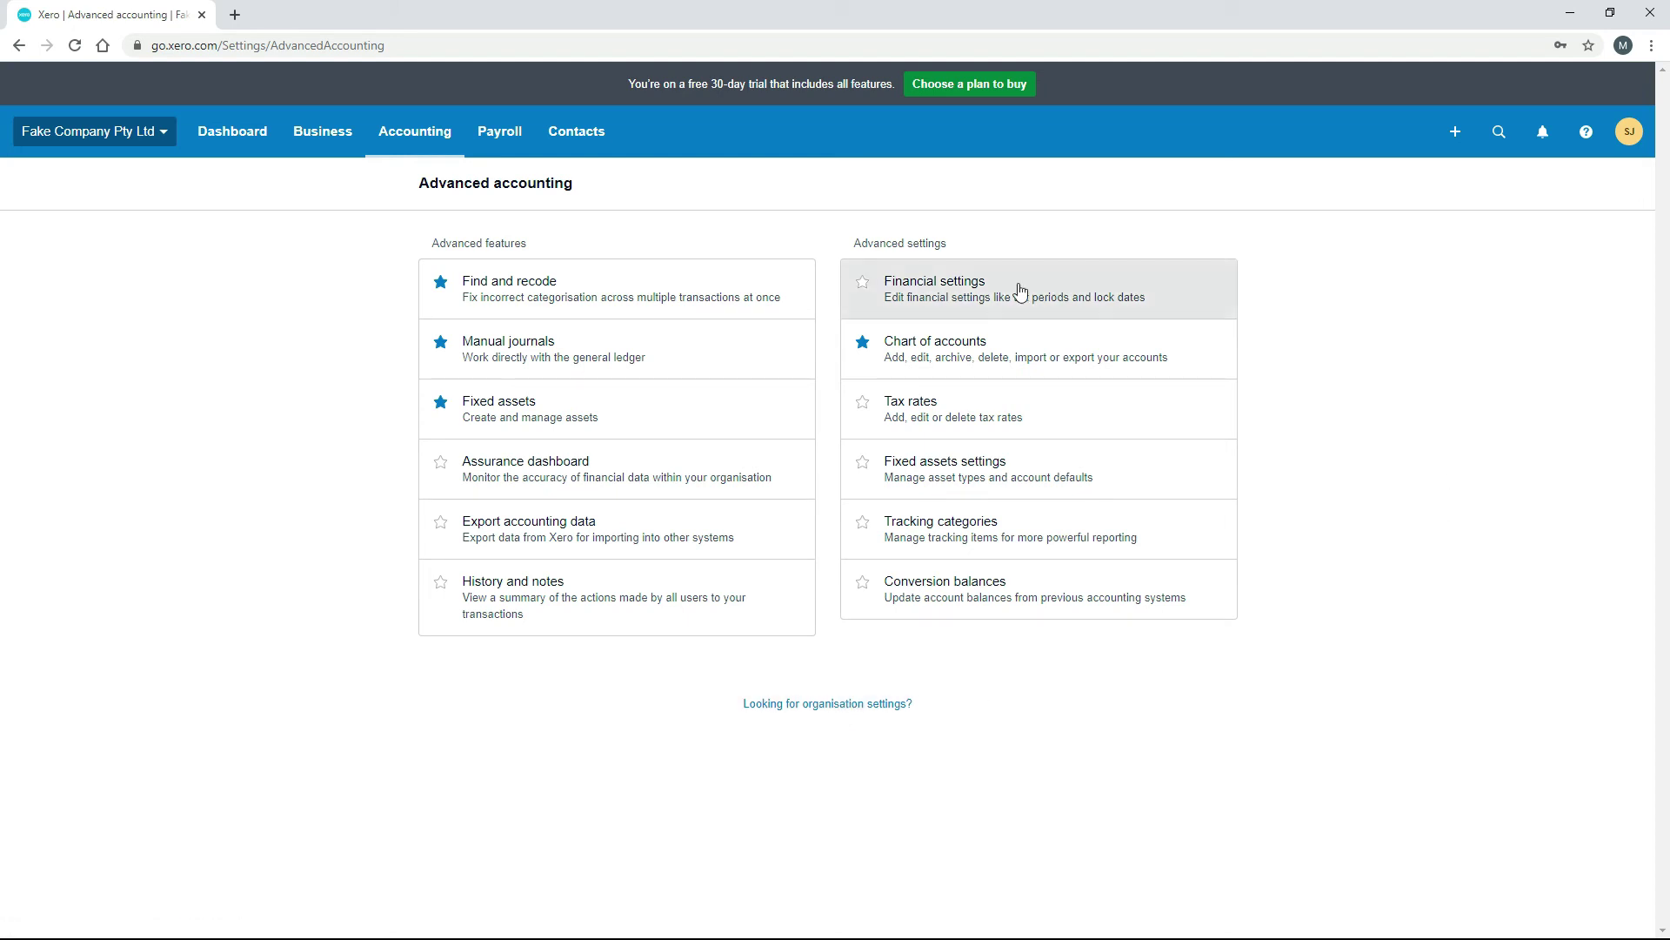
{"action": "left_click", "coordinate": [939, 288]}
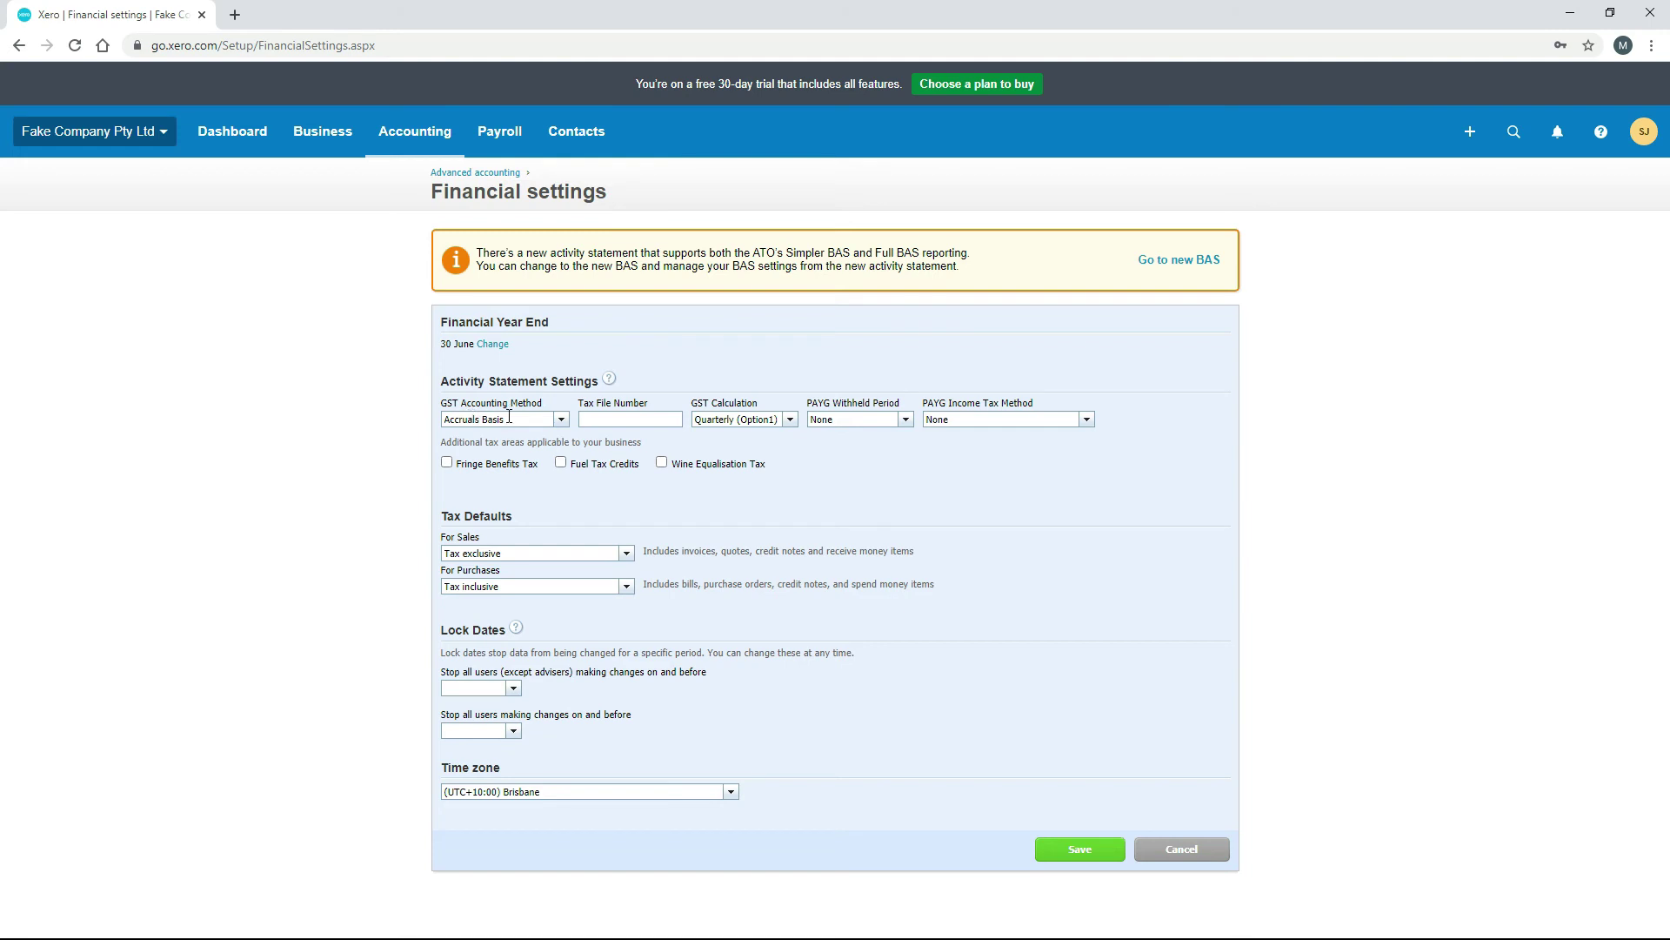
Examine the available options for GST accounting method, GST calculation, PAYG withheld period and PAYG income tax method.
{"action": "left_click", "coordinate": [562, 421]}
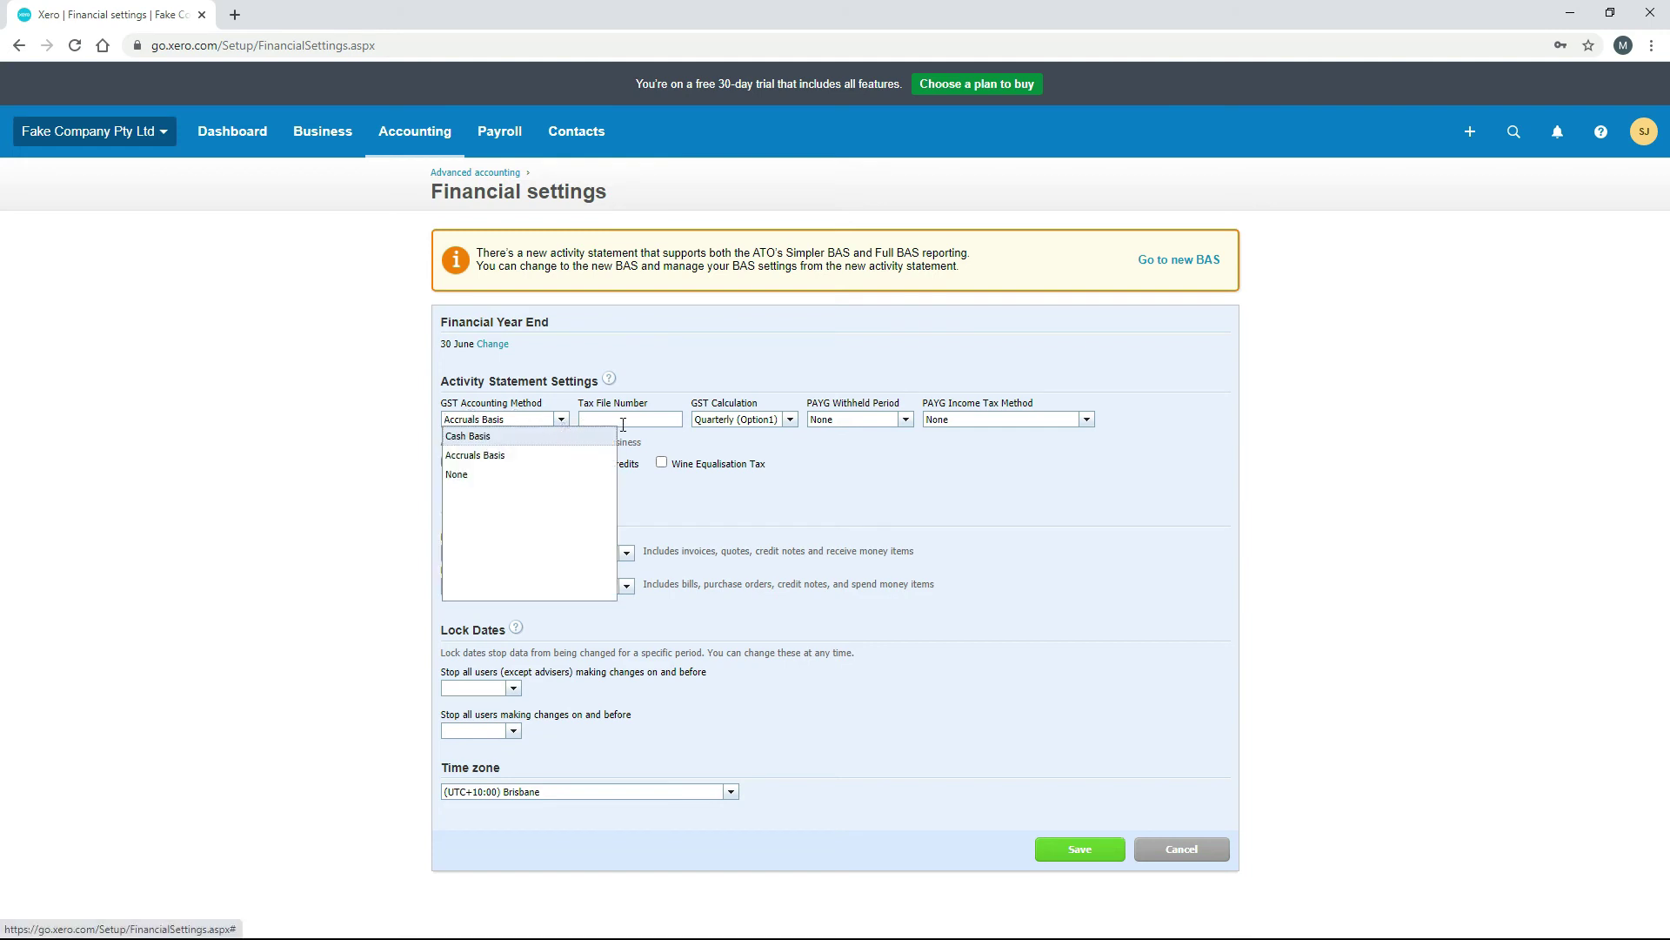
{"action": "left_click", "coordinate": [562, 422]}
{"action": "left_click", "coordinate": [639, 425]}
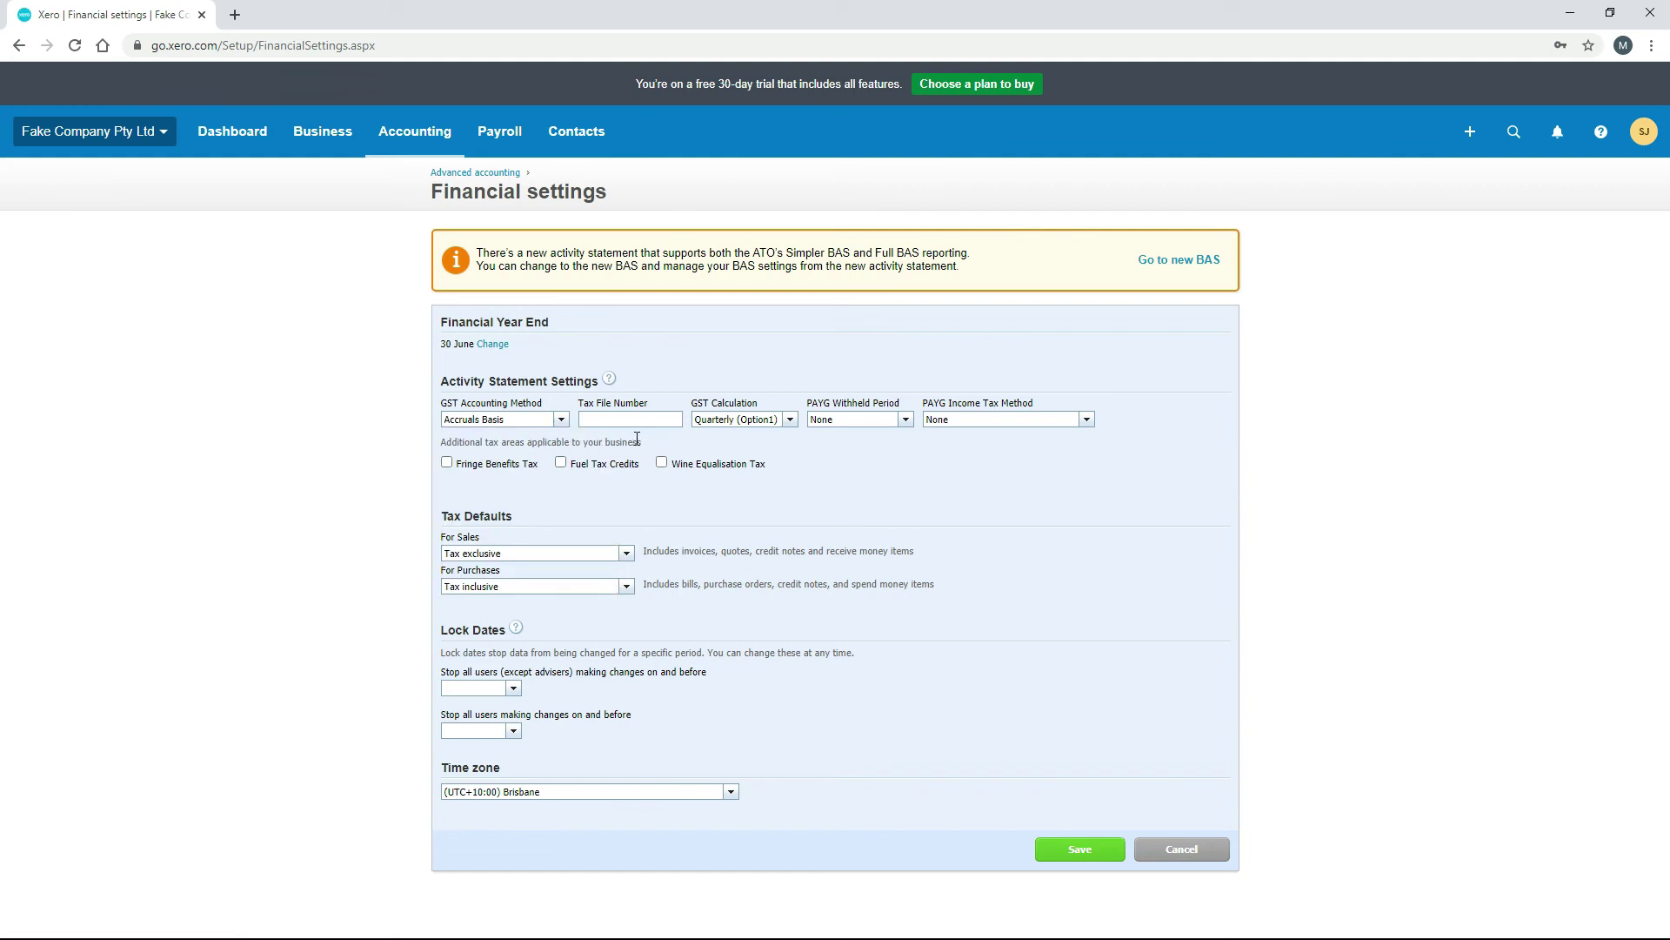
{"action": "left_click", "coordinate": [789, 422]}
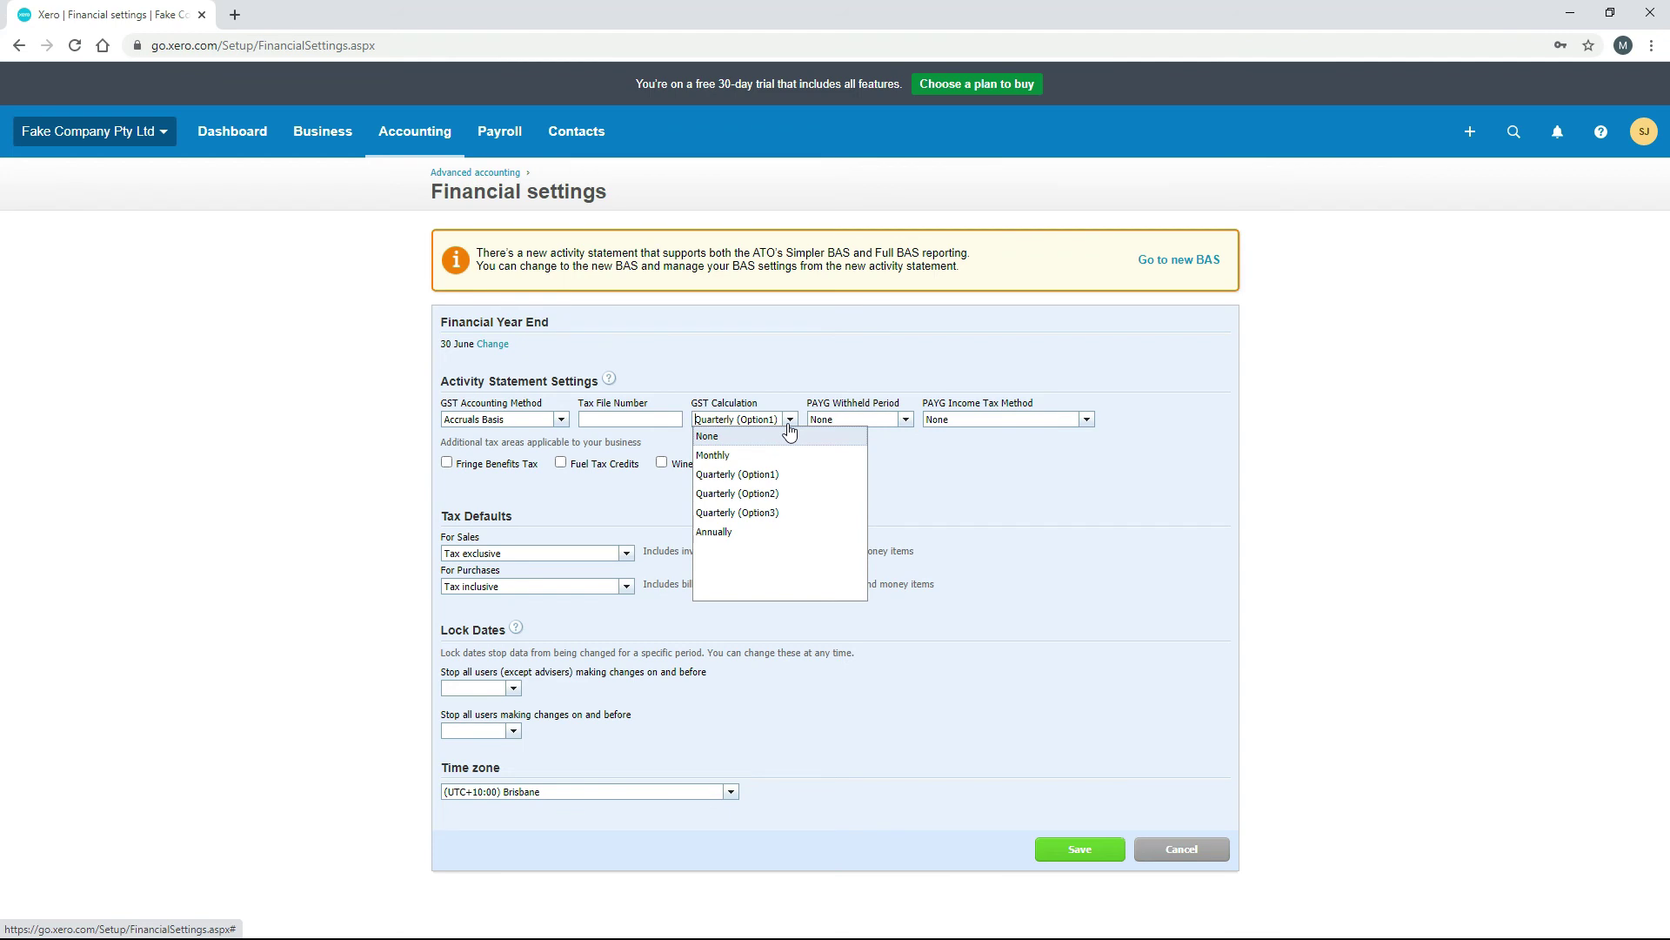
{"action": "left_click", "coordinate": [884, 454]}
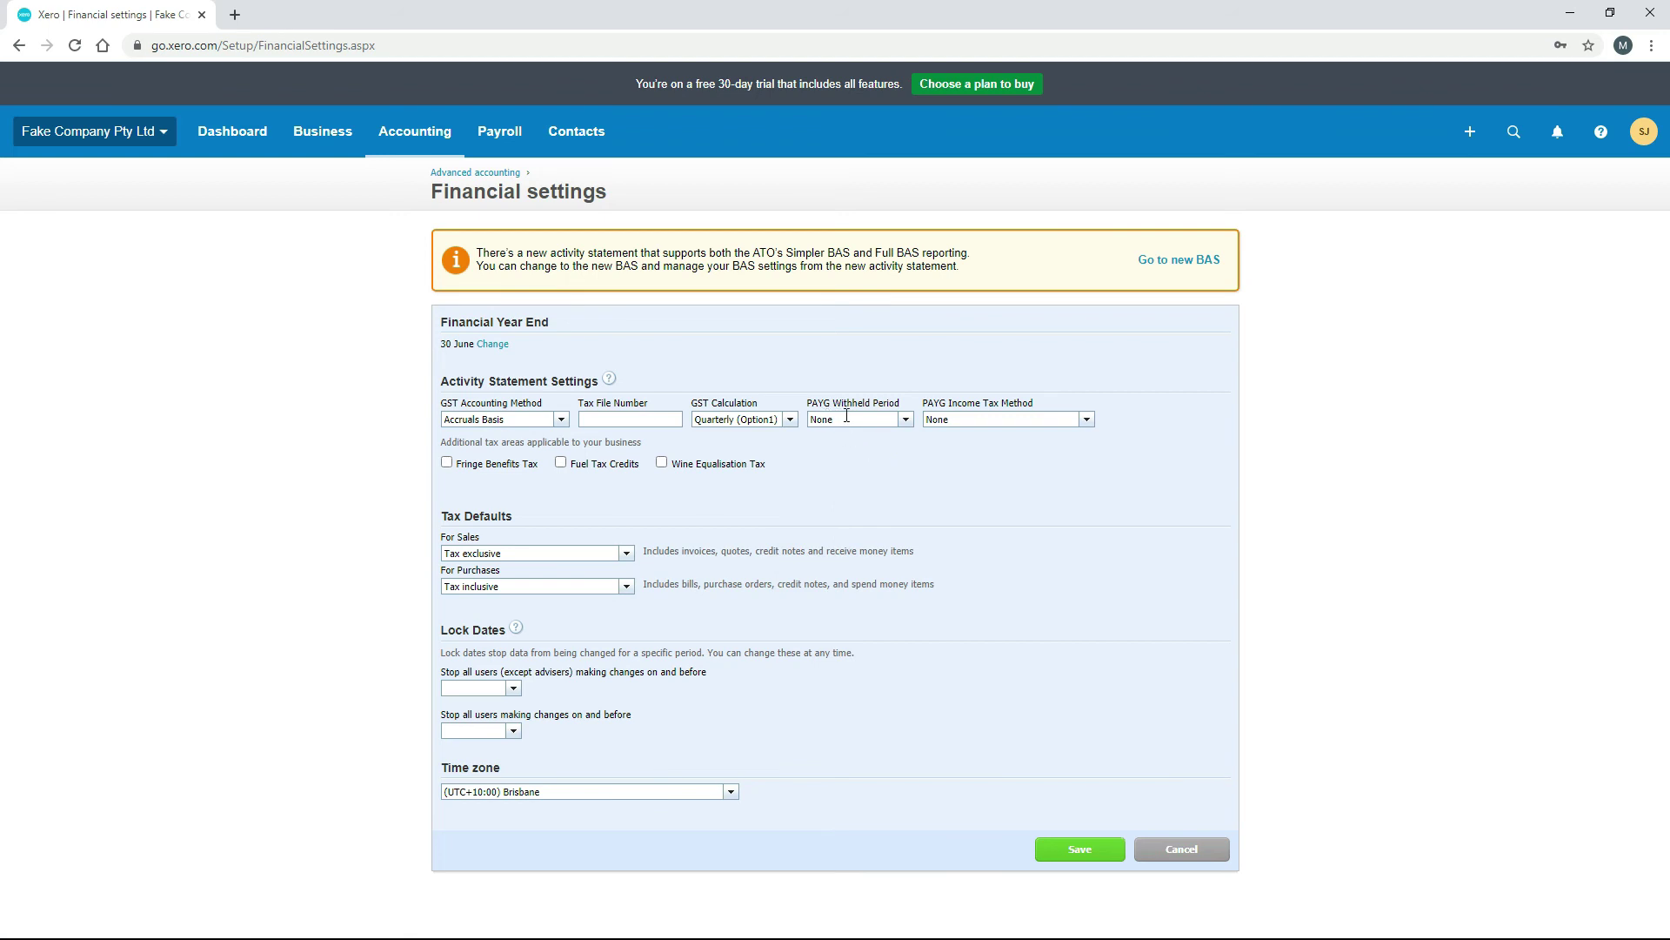
{"action": "left_click", "coordinate": [906, 421]}
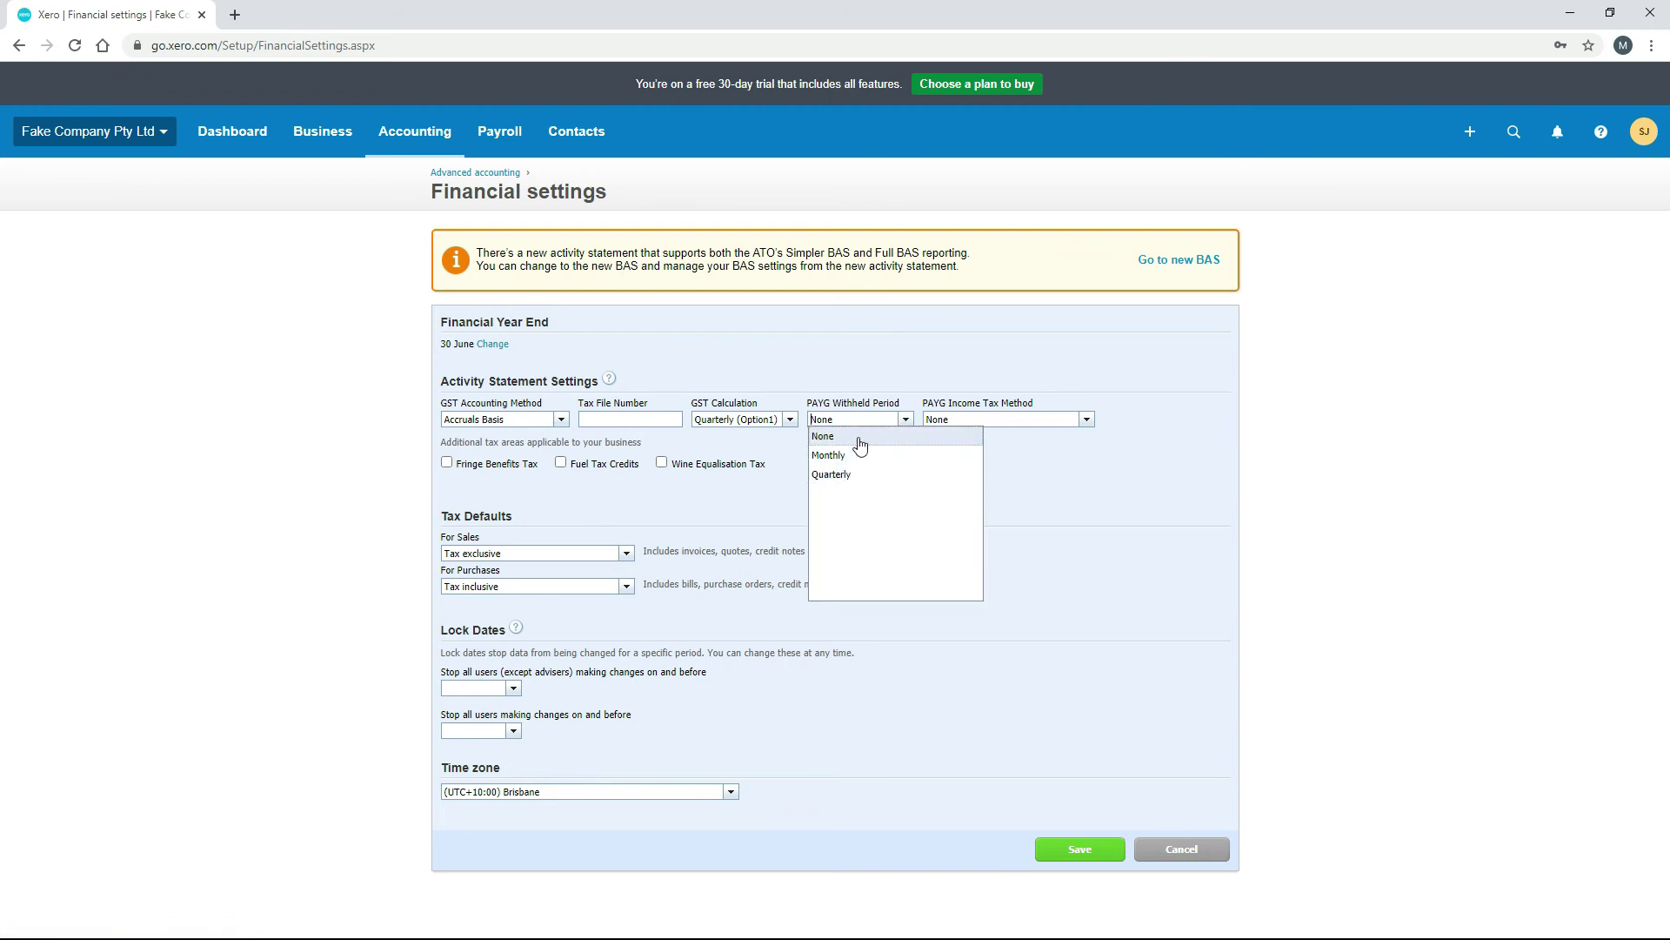
{"action": "left_click", "coordinate": [967, 421]}
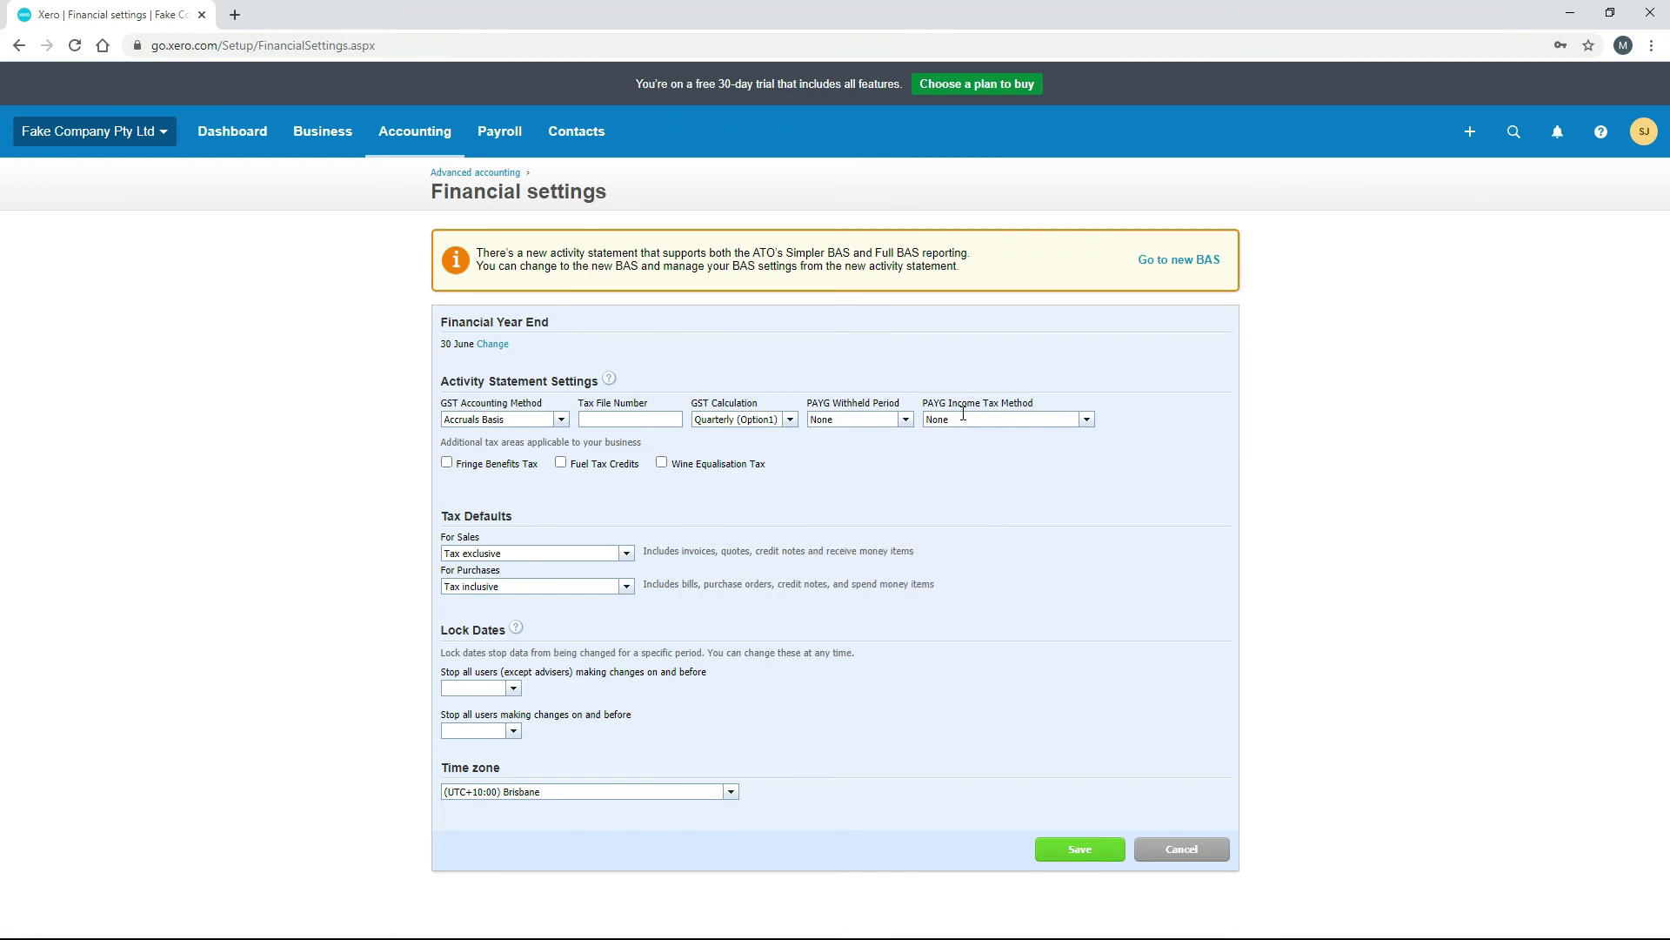
{"action": "left_click", "coordinate": [1087, 421]}
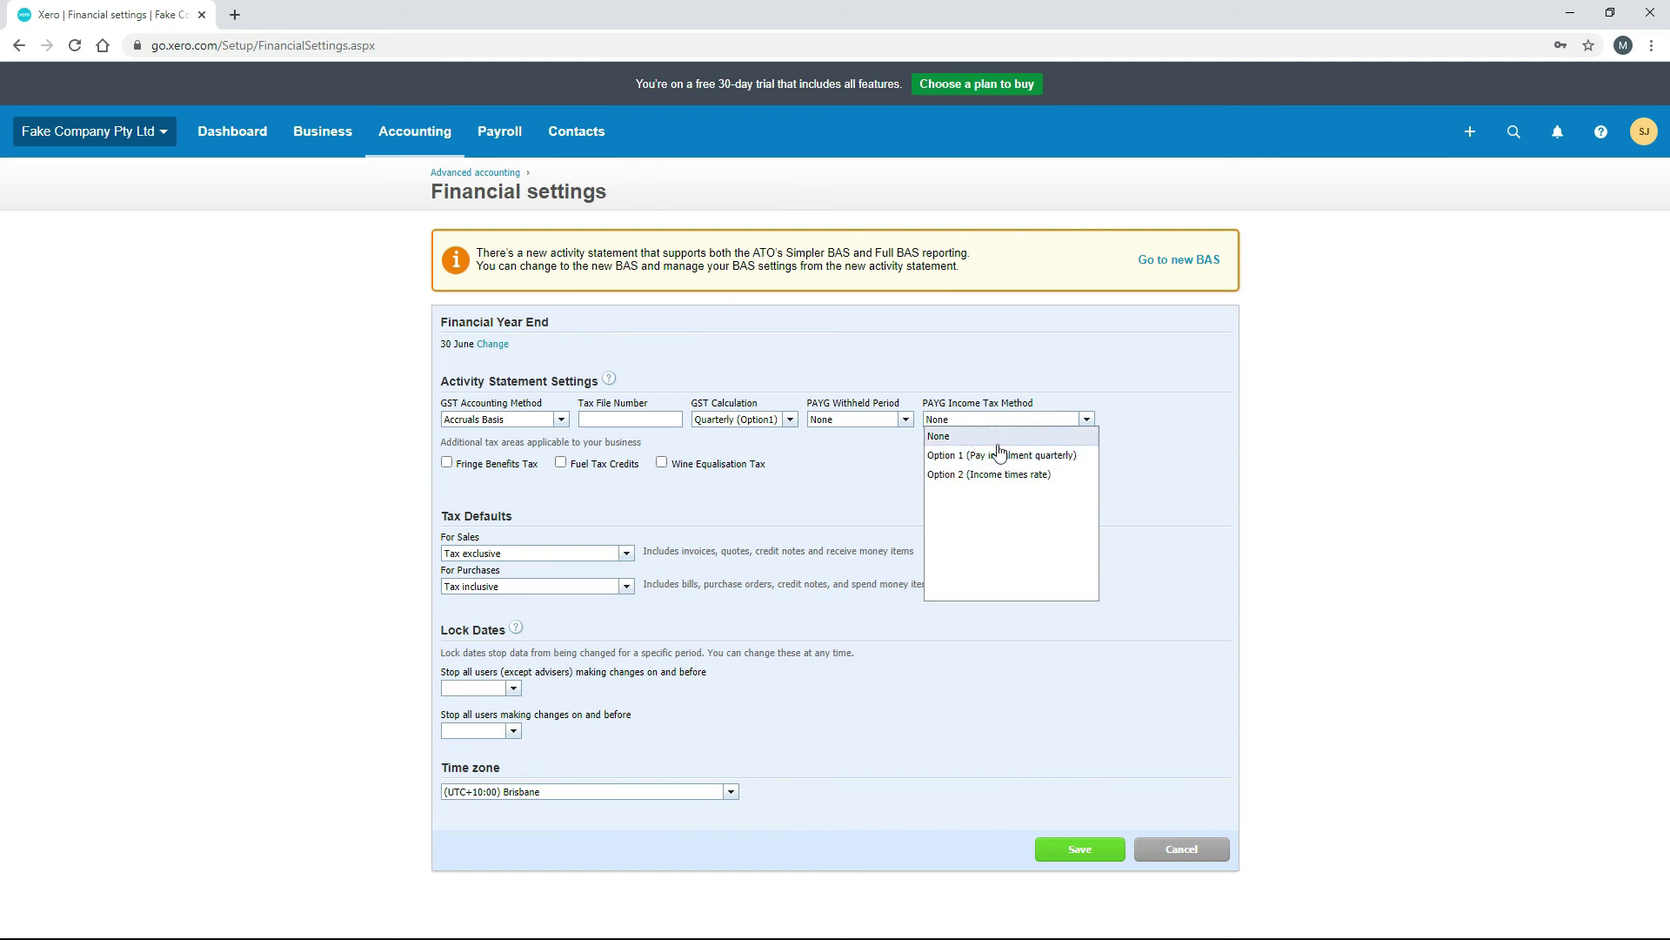
{"action": "left_click", "coordinate": [851, 486]}
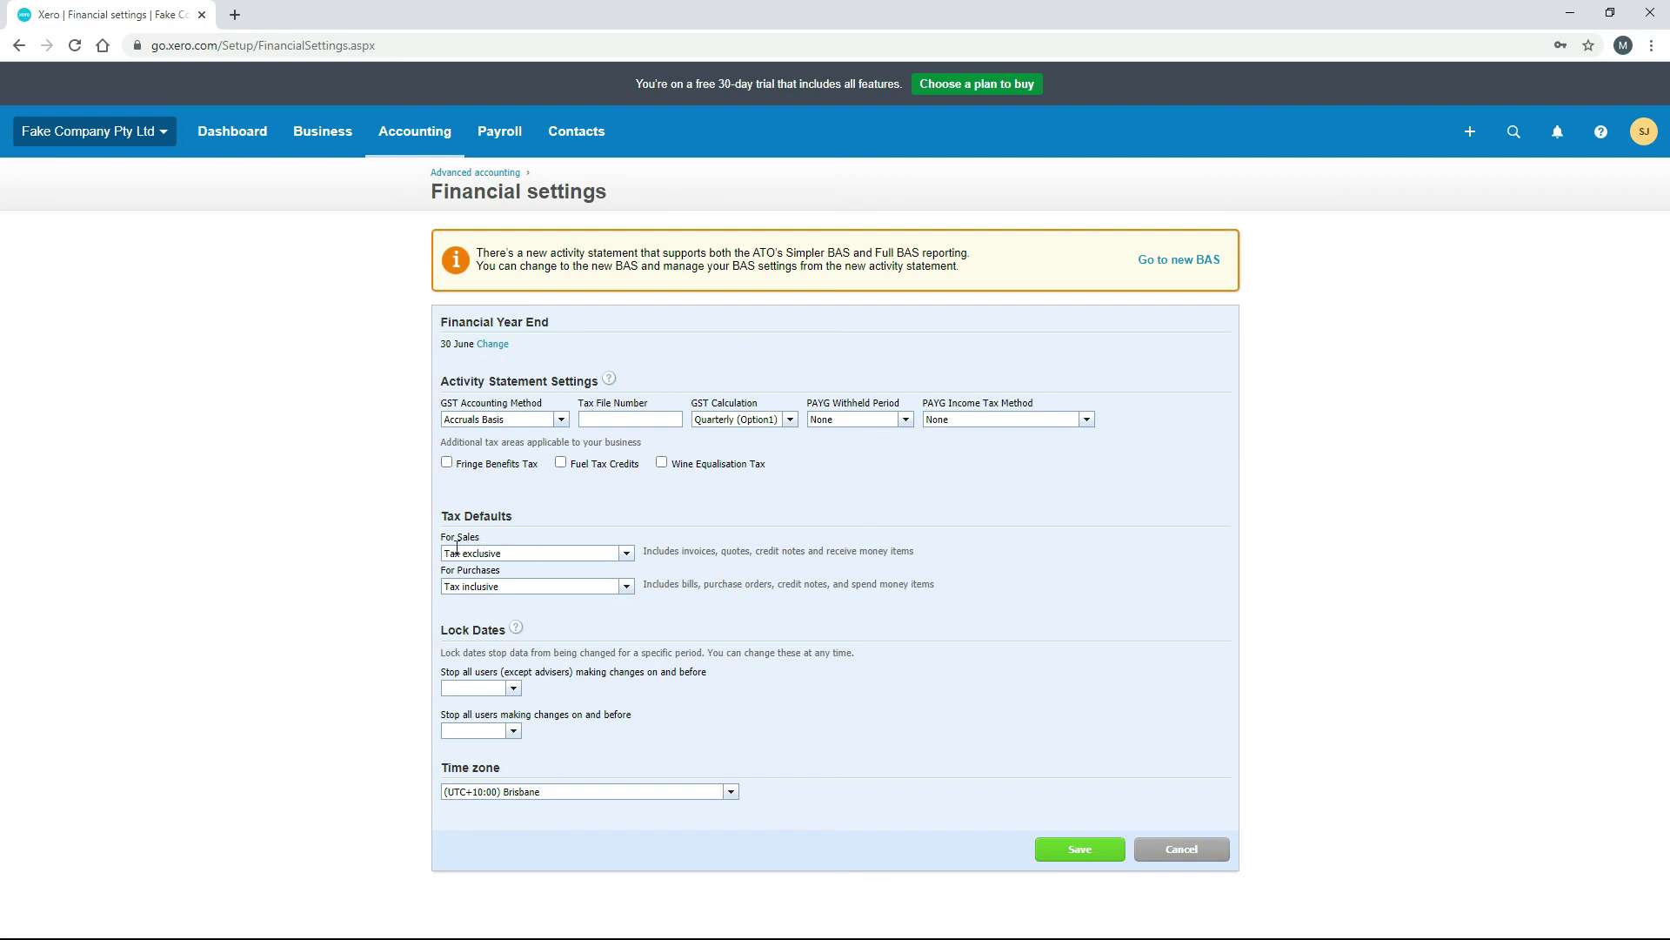
Set the tax default for sales to Tax inclusive and back to Tax exclusive.
{"action": "left_click", "coordinate": [626, 554]}
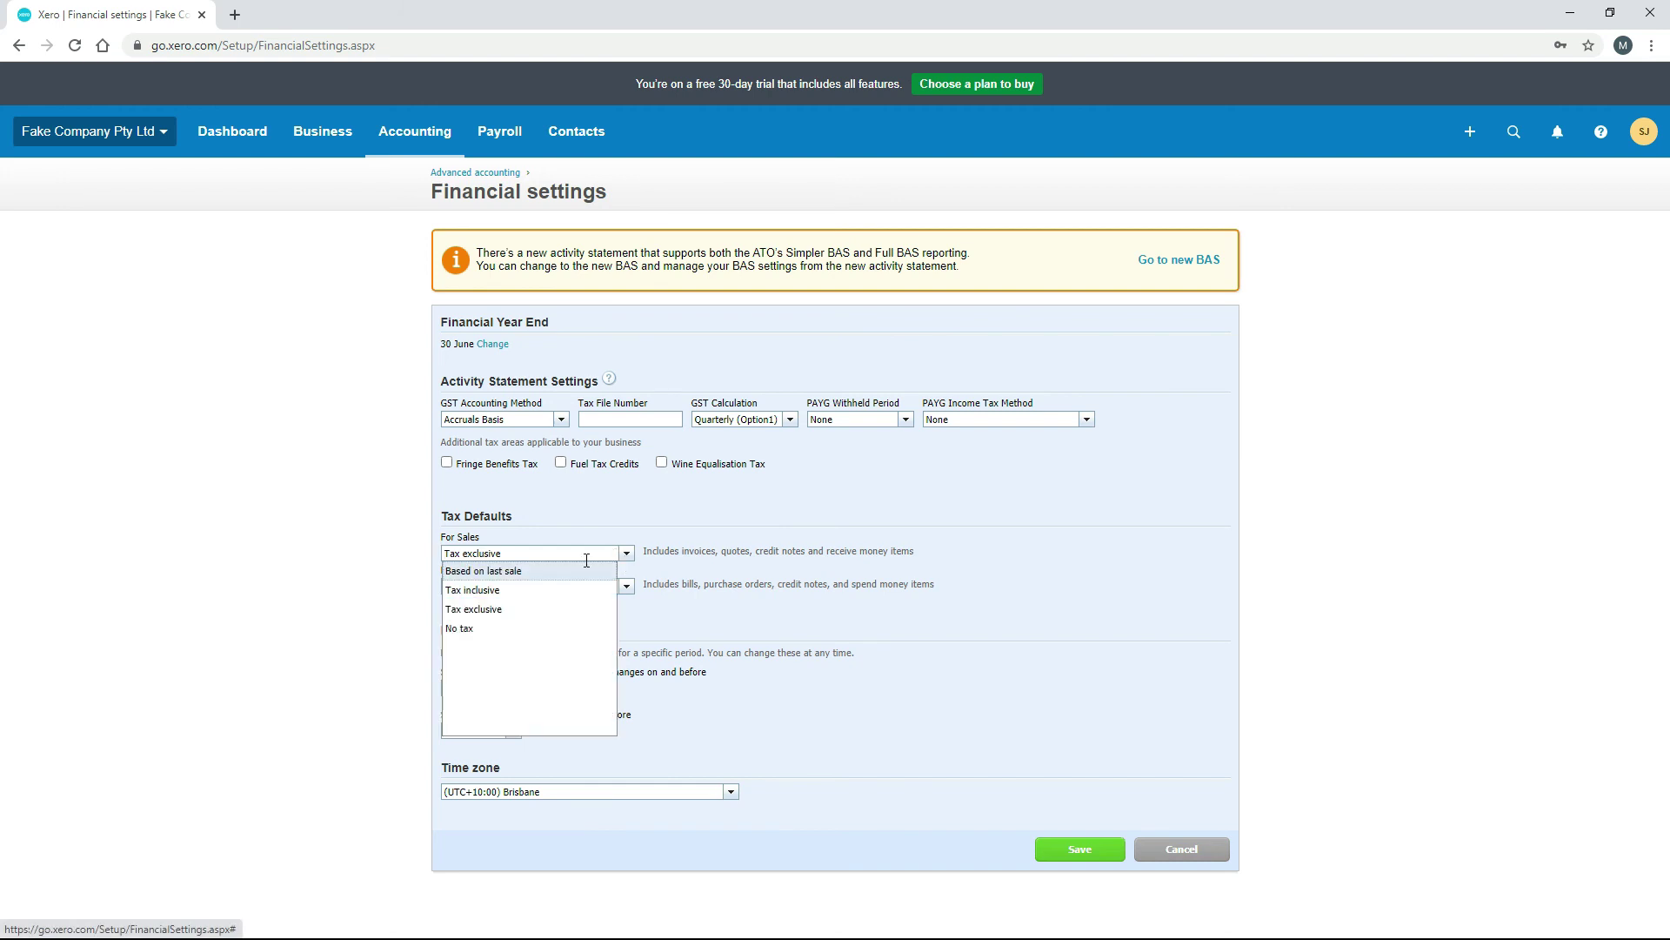
{"action": "left_click", "coordinate": [509, 594]}
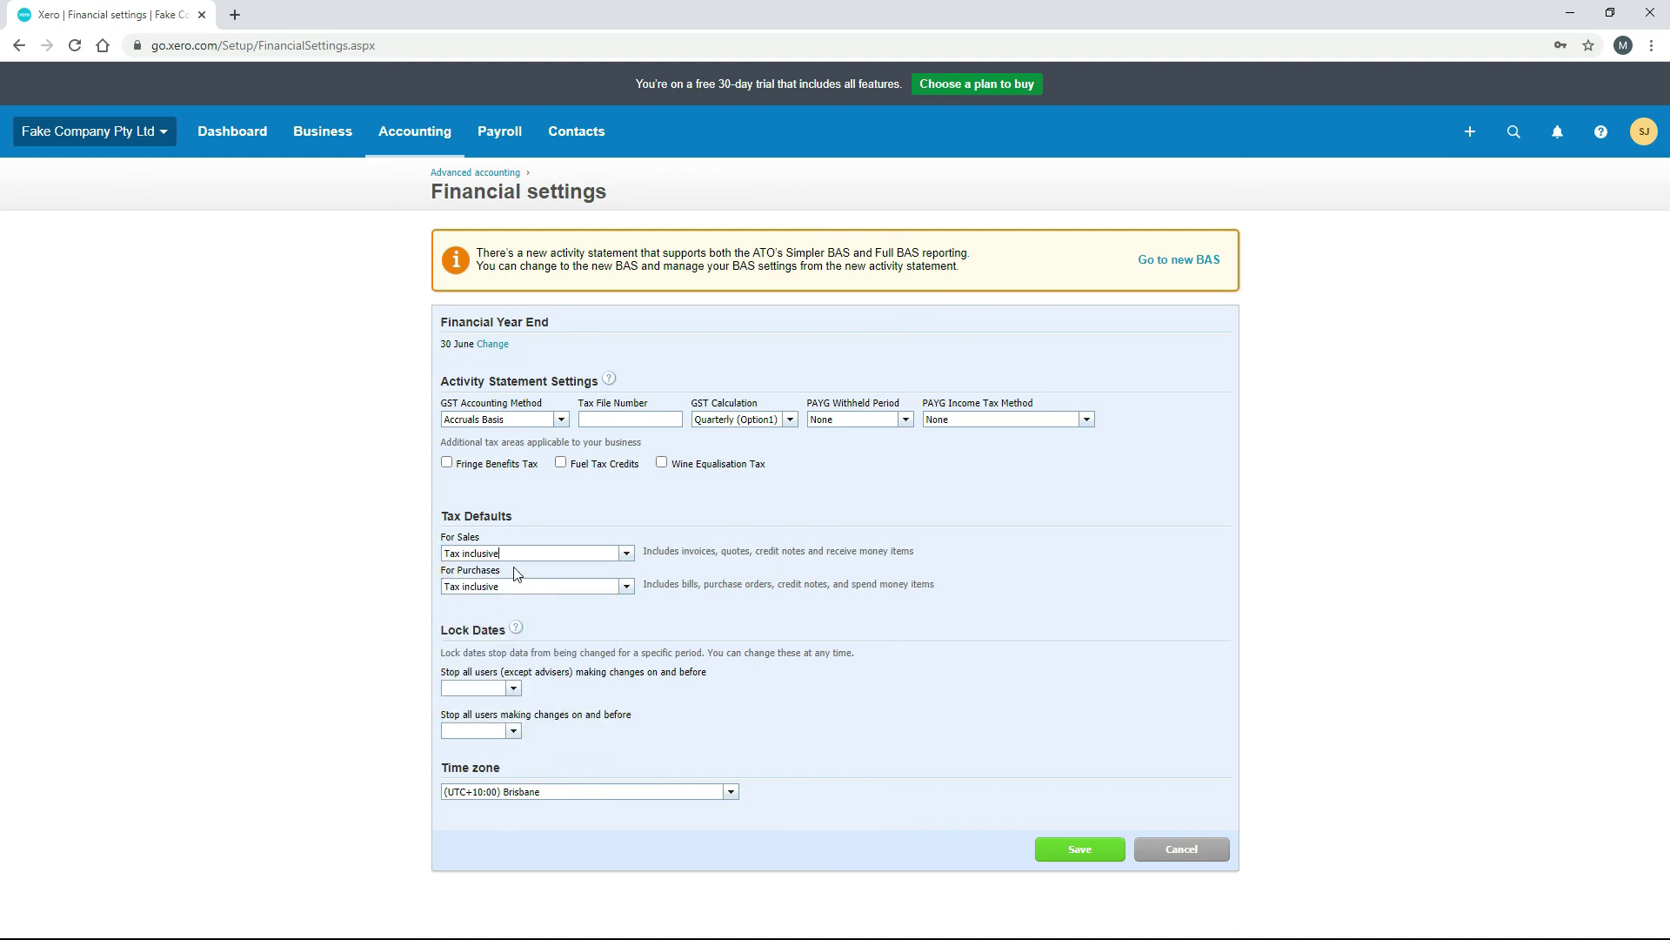
{"action": "left_click", "coordinate": [625, 554]}
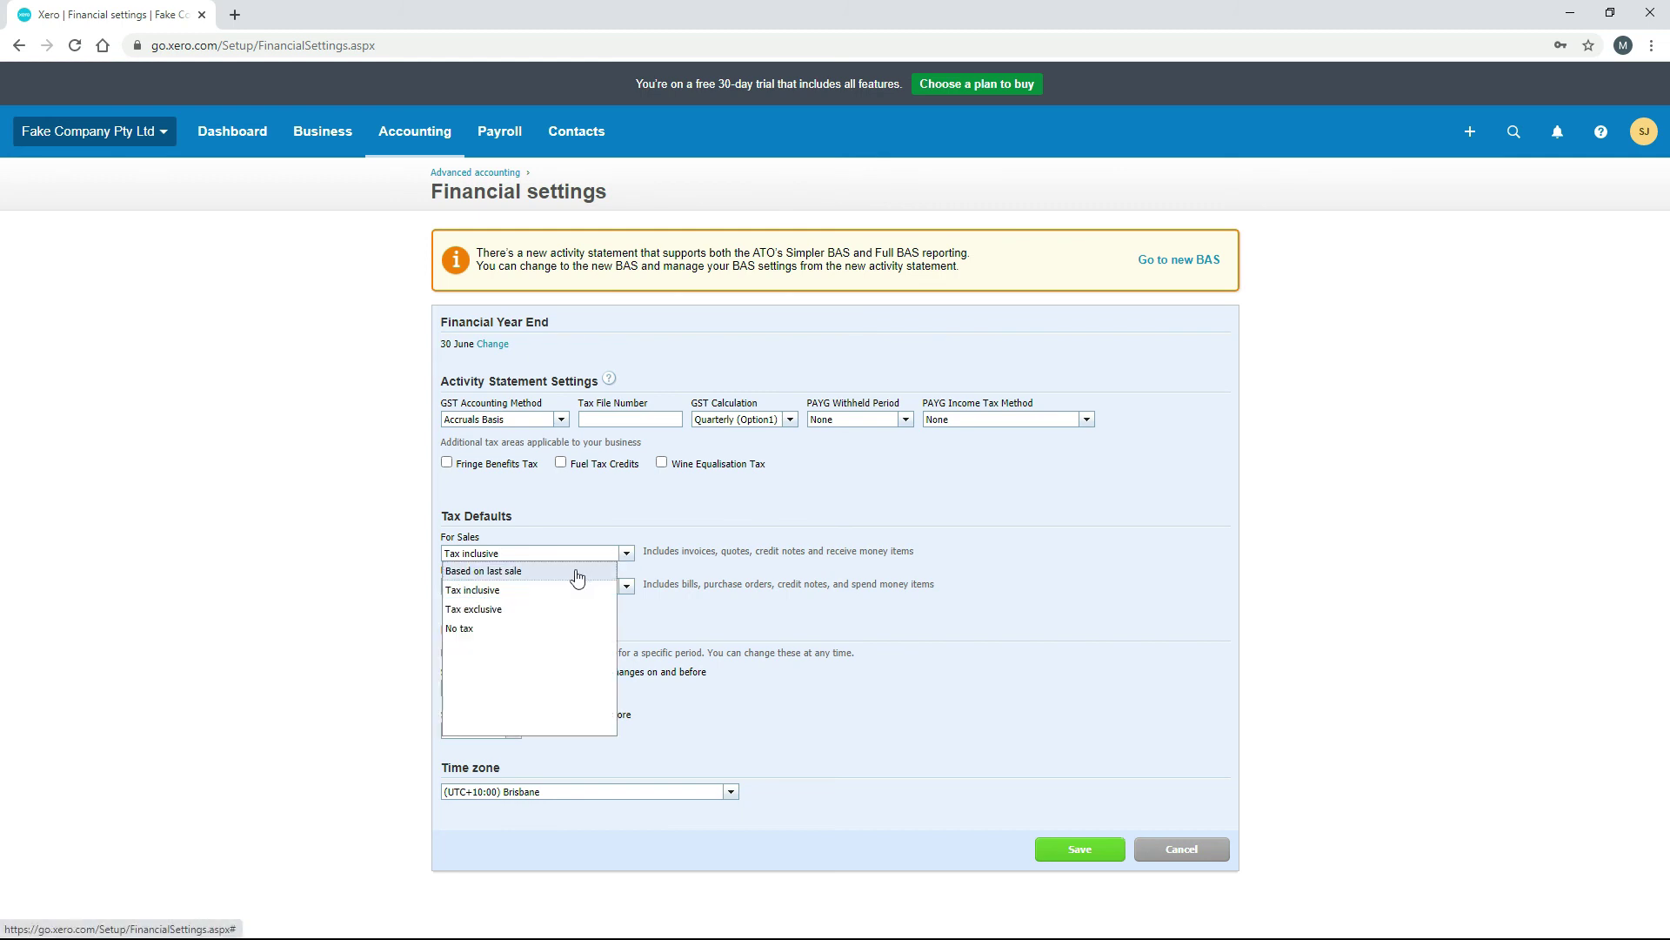
{"action": "left_click", "coordinate": [513, 610]}
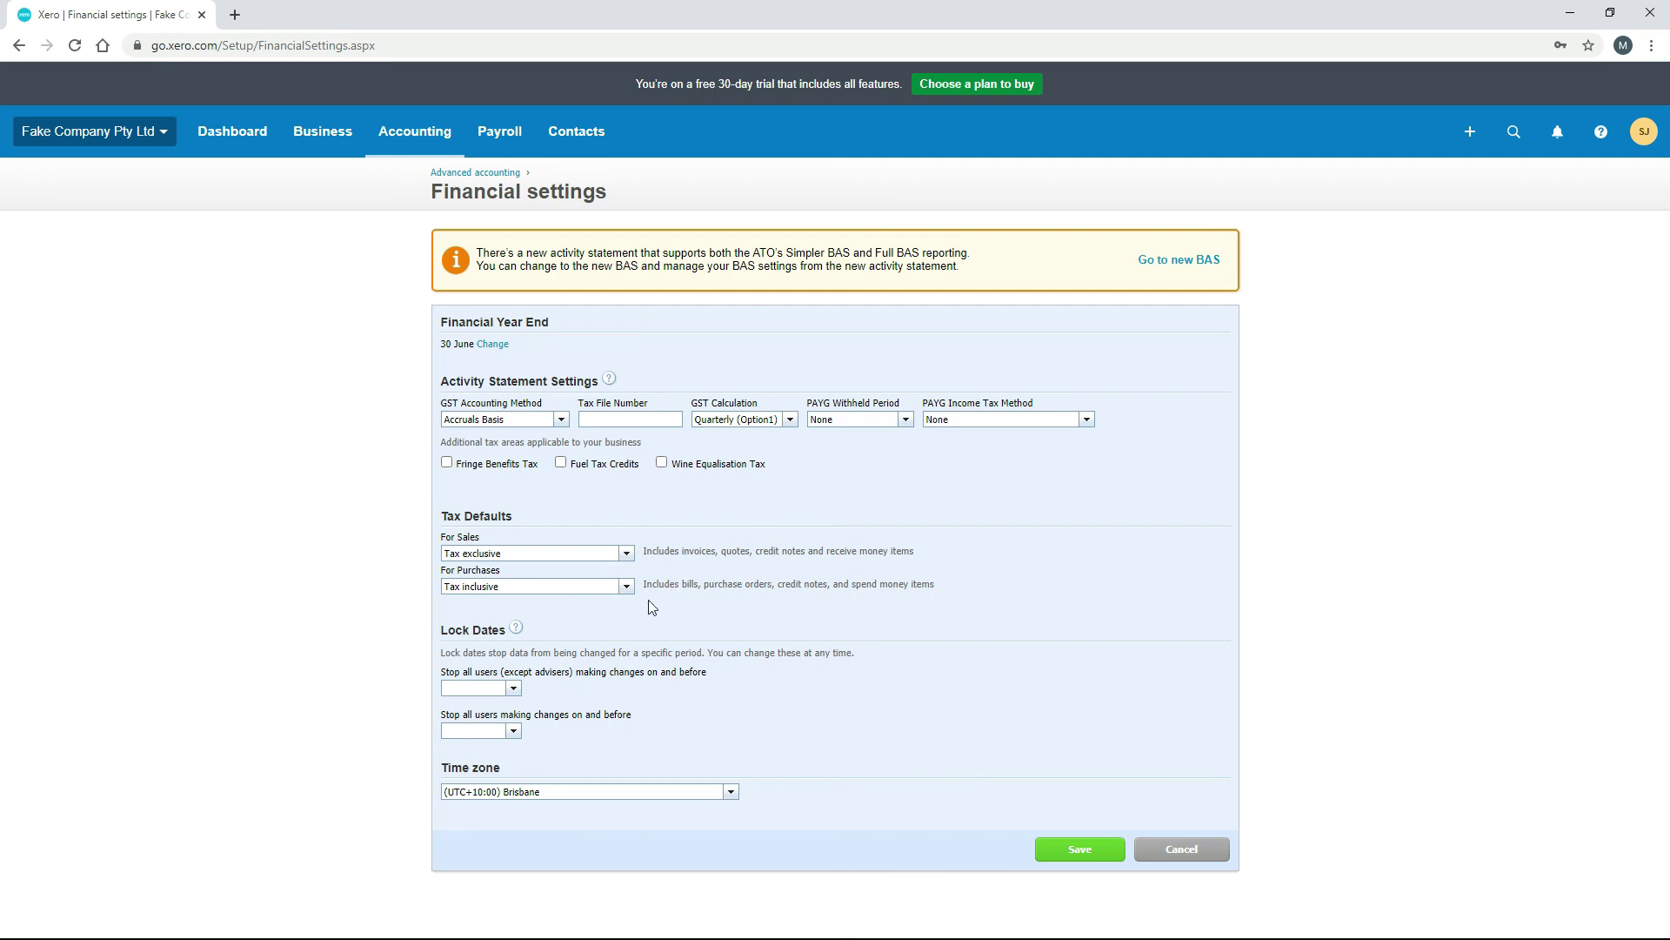
Set the tax default for purchases to Tax exclusive and save the financial settings.
{"action": "left_click", "coordinate": [627, 587]}
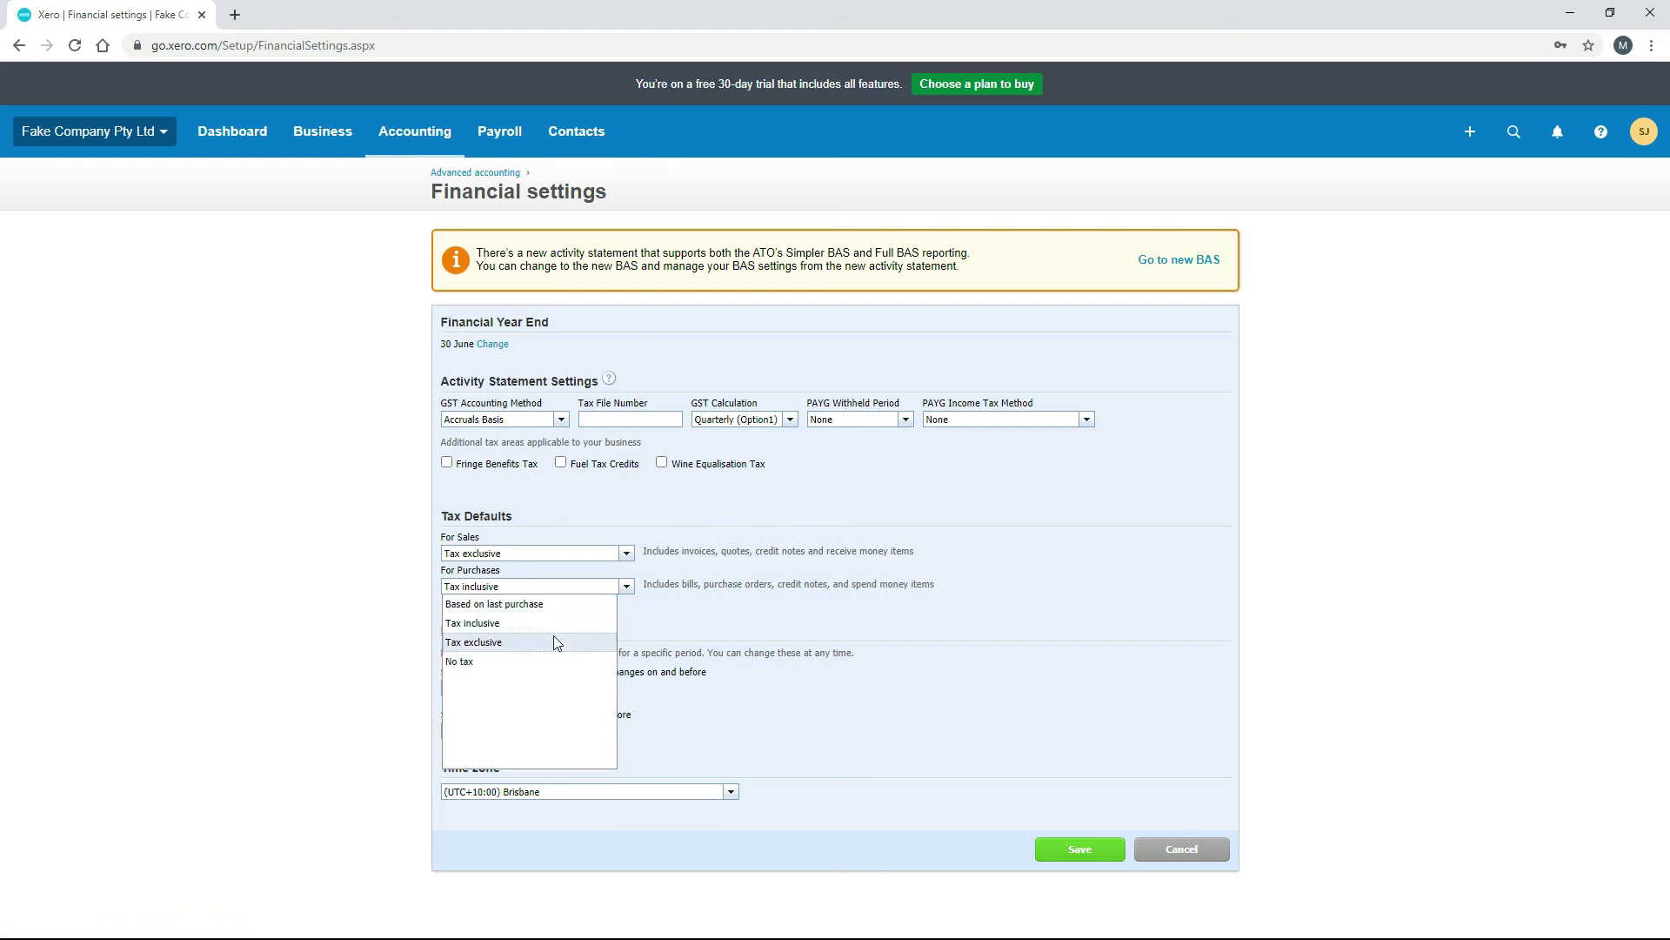
{"action": "left_click", "coordinate": [553, 636]}
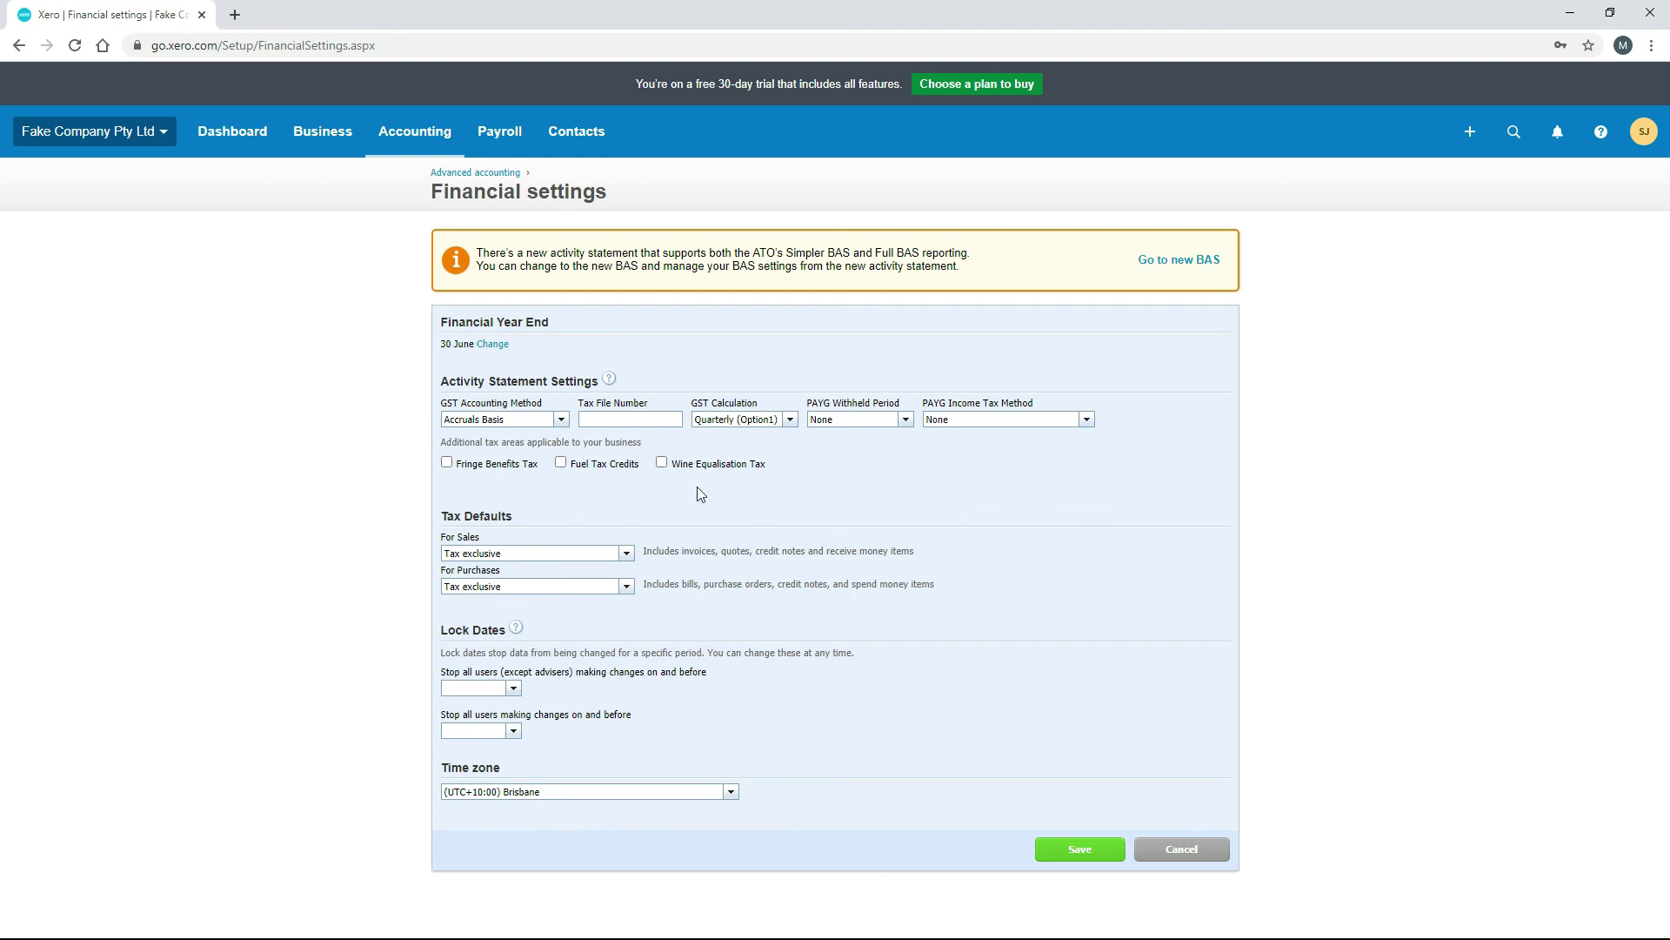
{"action": "left_click", "coordinate": [1088, 858]}
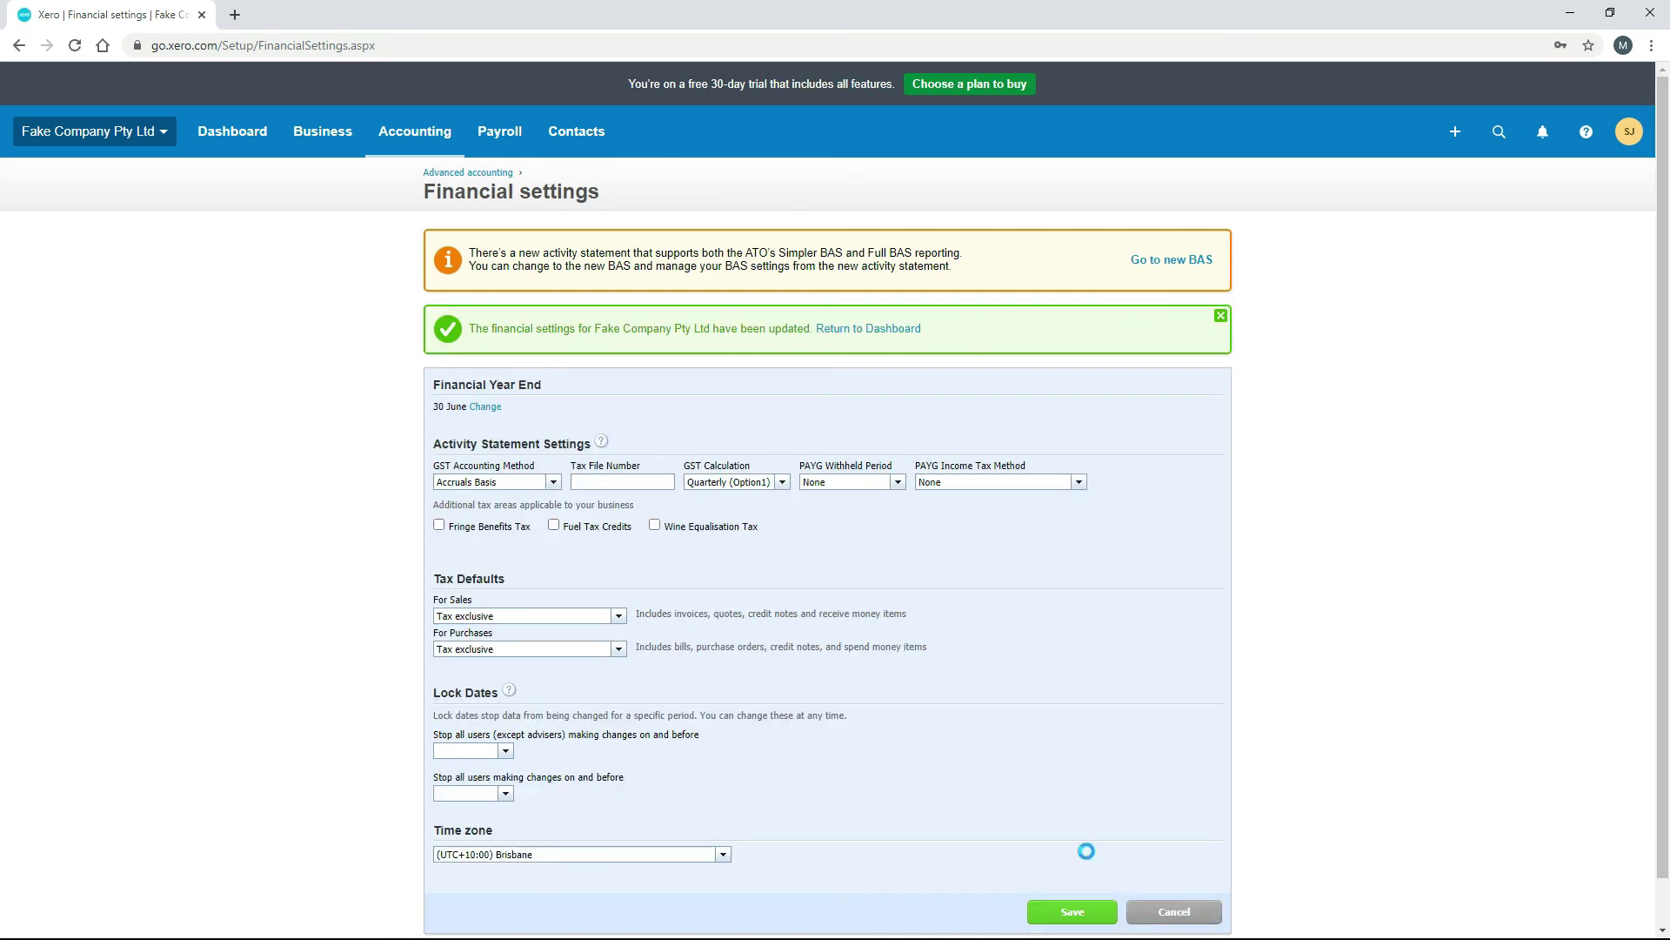
Return to the overview of organisation settings.
{"action": "left_click", "coordinate": [143, 139]}
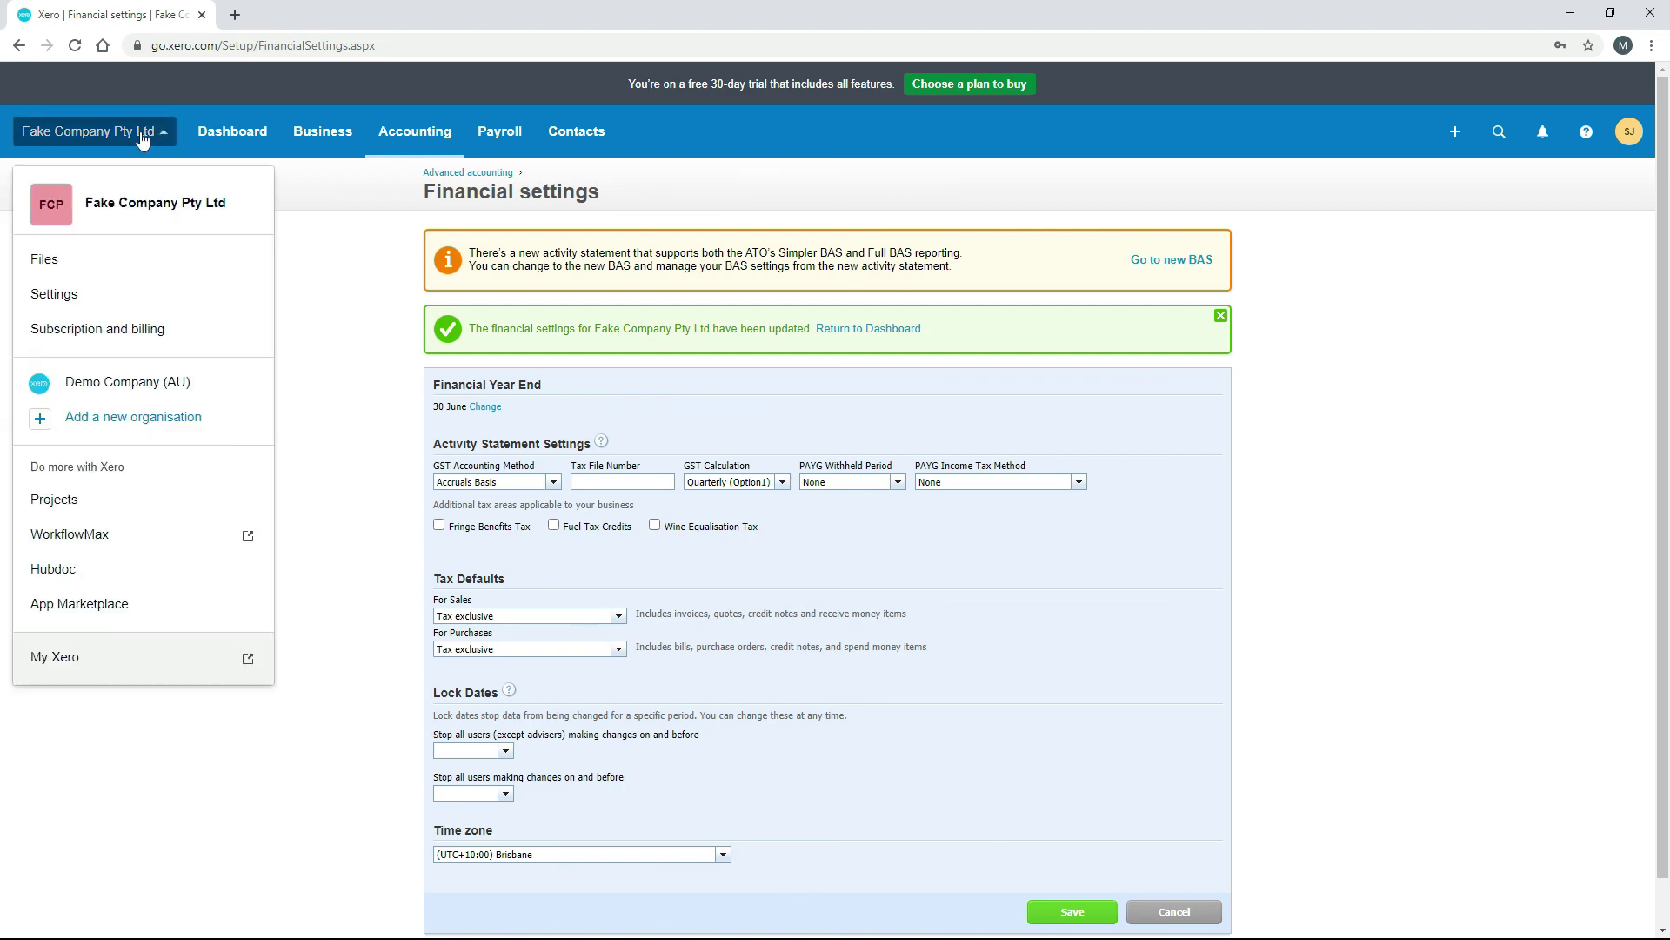
{"action": "left_click", "coordinate": [125, 294]}
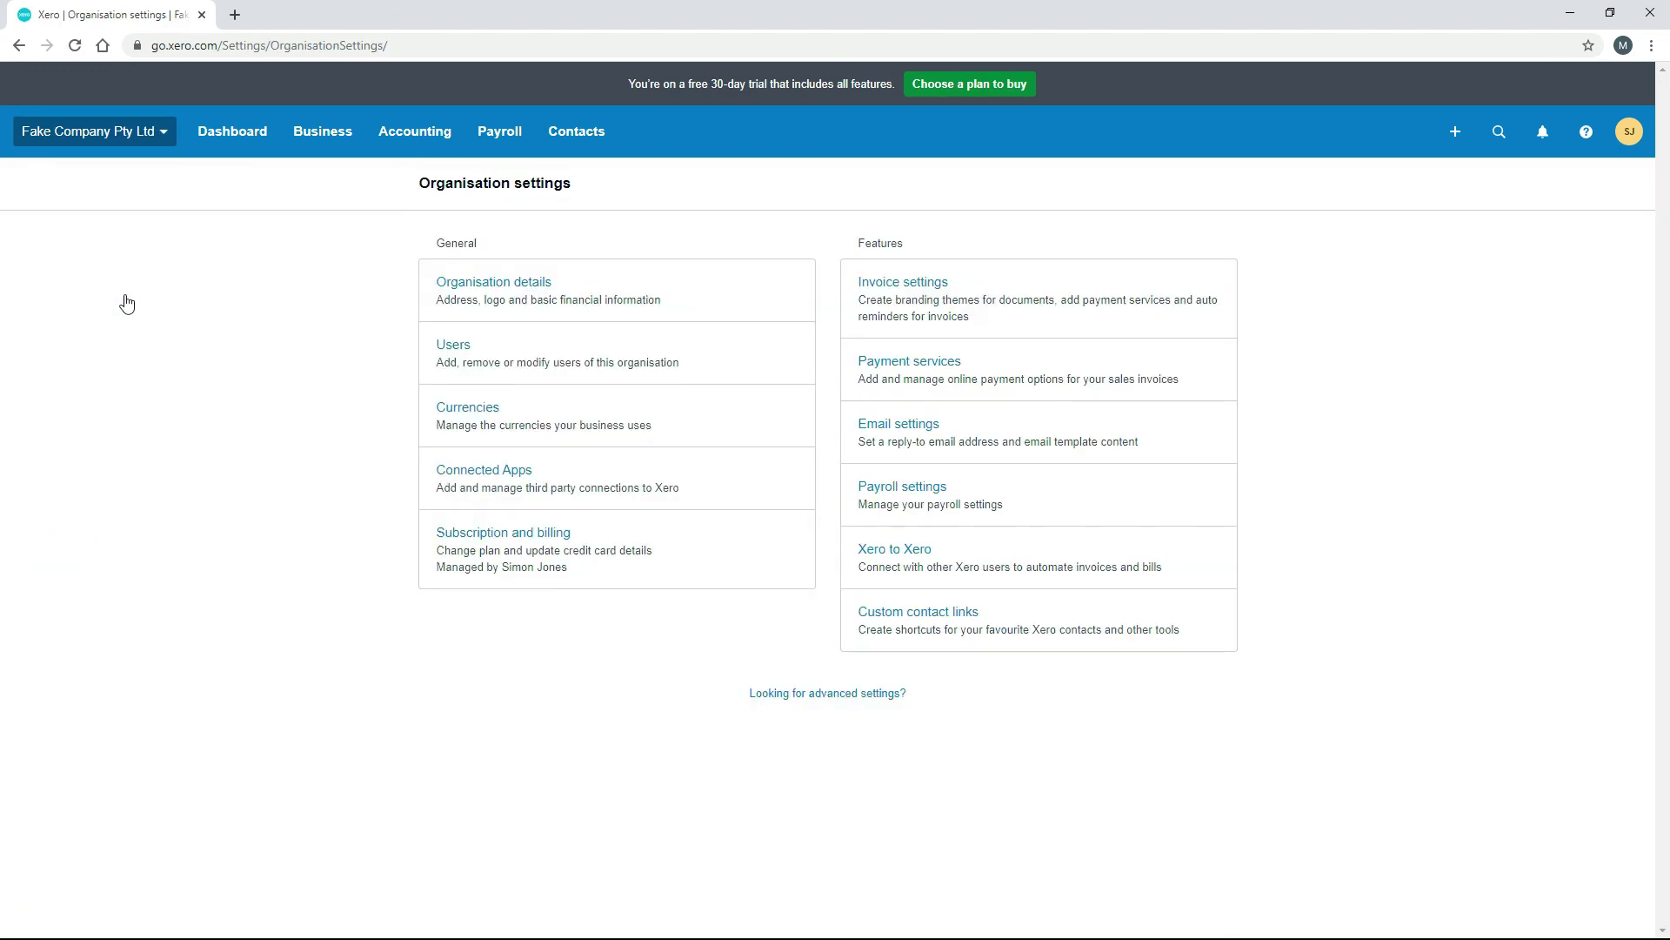